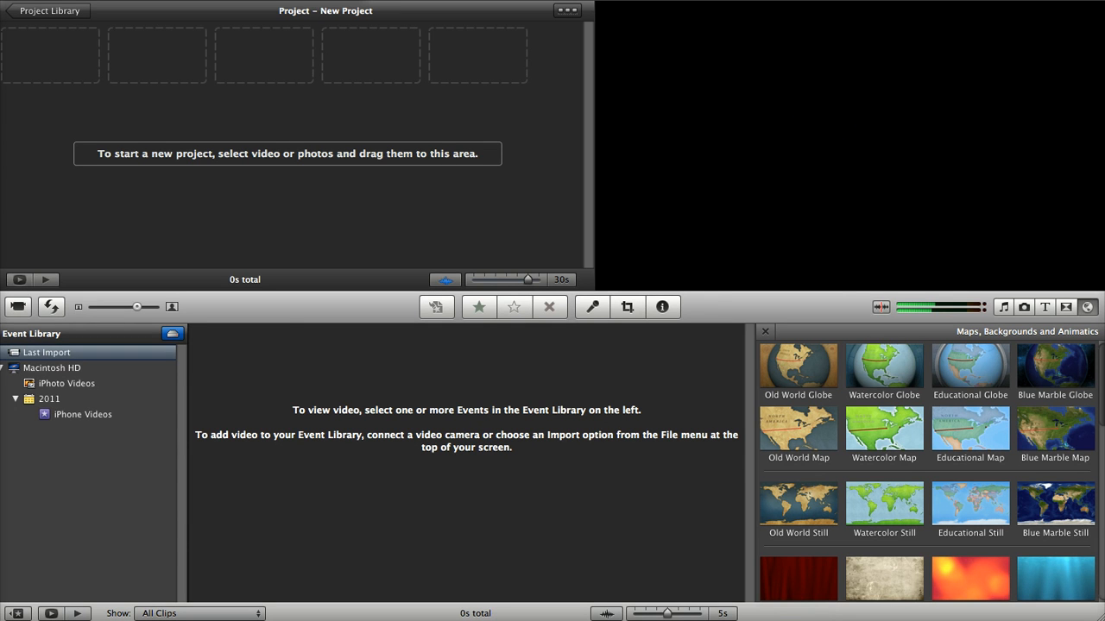
# - Start a new project and choose the Photo Album theme for it
pyautogui.click(102, 0)
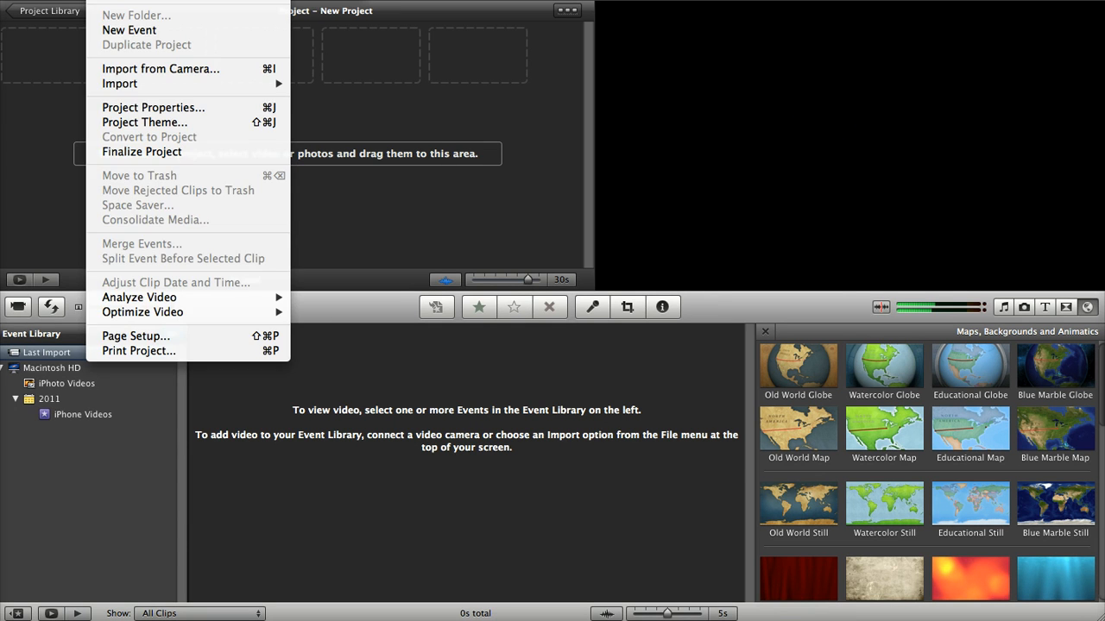
pyautogui.click(133, 0)
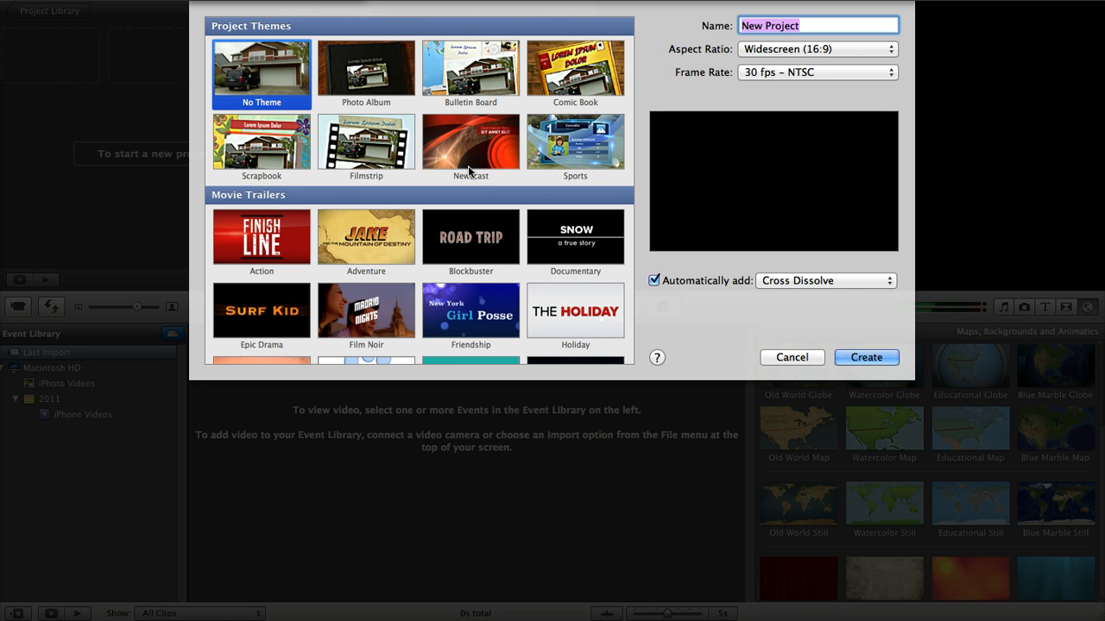
pyautogui.click(376, 87)
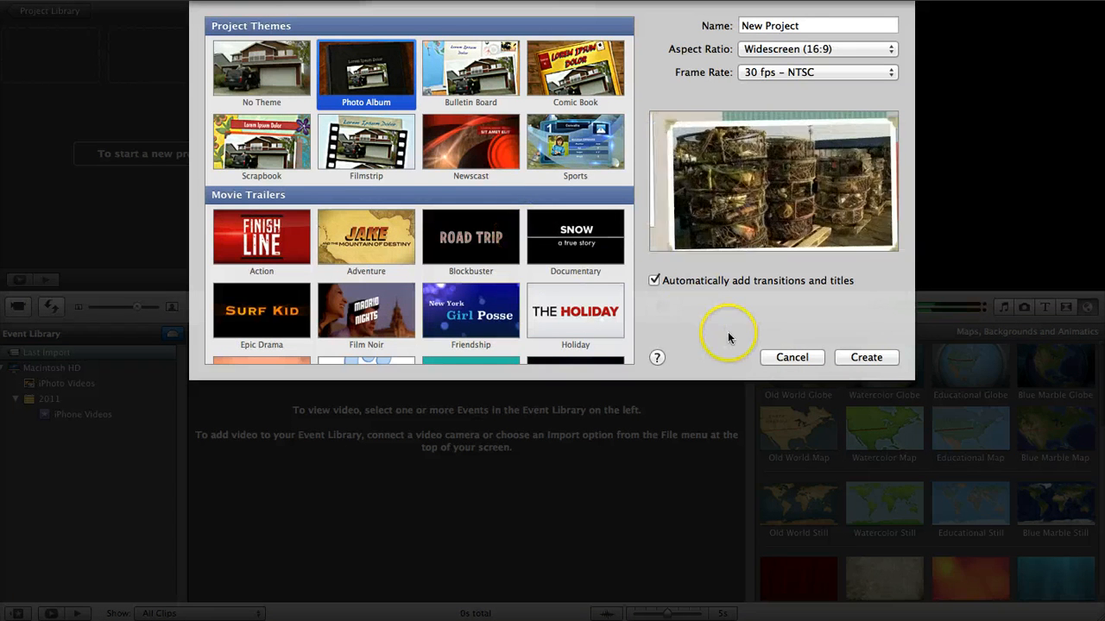
# - Name the project New York City and create it
pyautogui.click(813, 27)
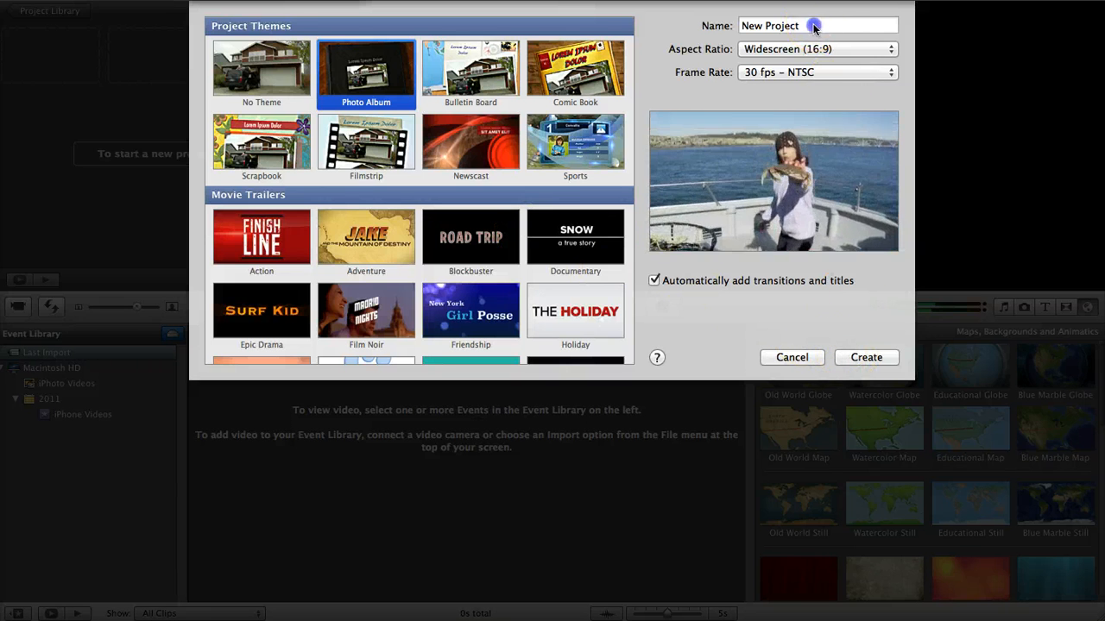
pyautogui.tripleClick(813, 27)
pyautogui.write('N')
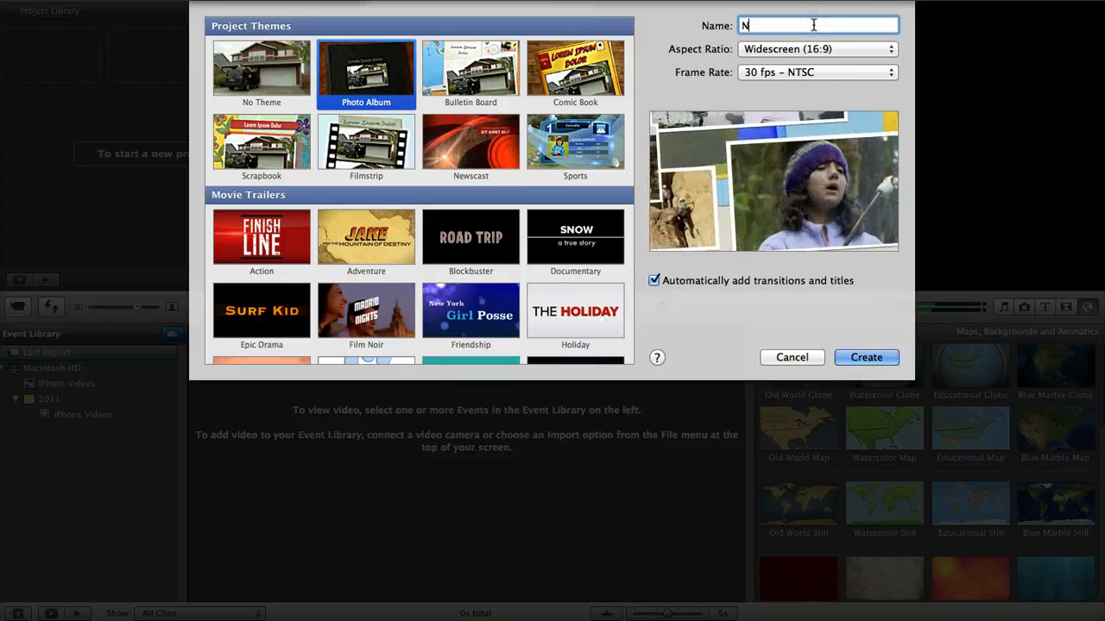
pyautogui.write('ew Ypr')
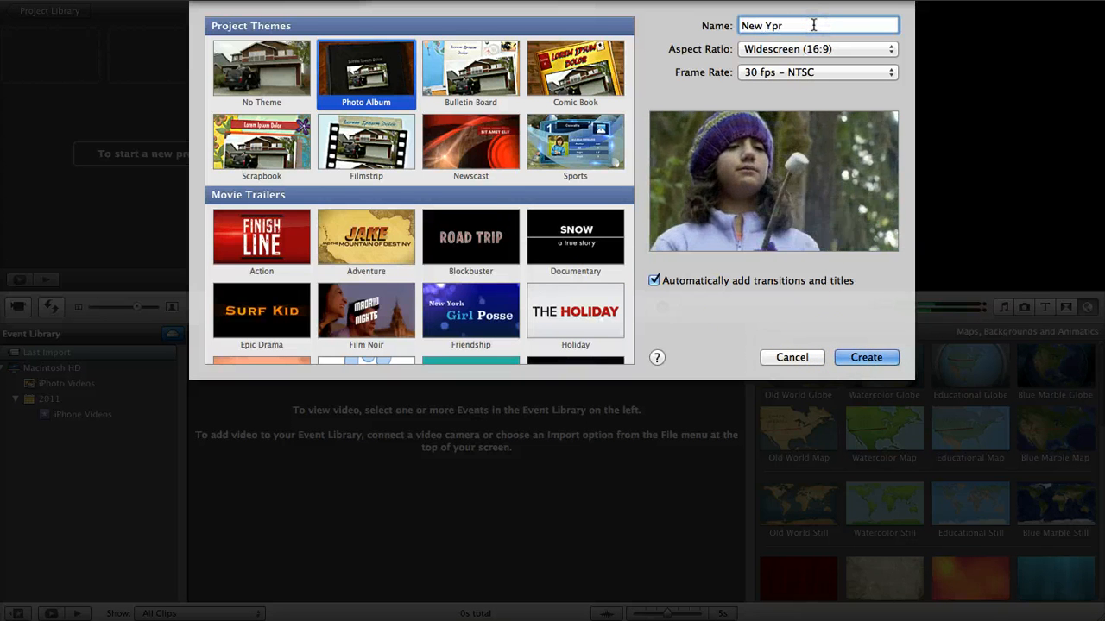
pyautogui.press('BackSpace')
pyautogui.press('BackSpace')
pyautogui.write('ork C')
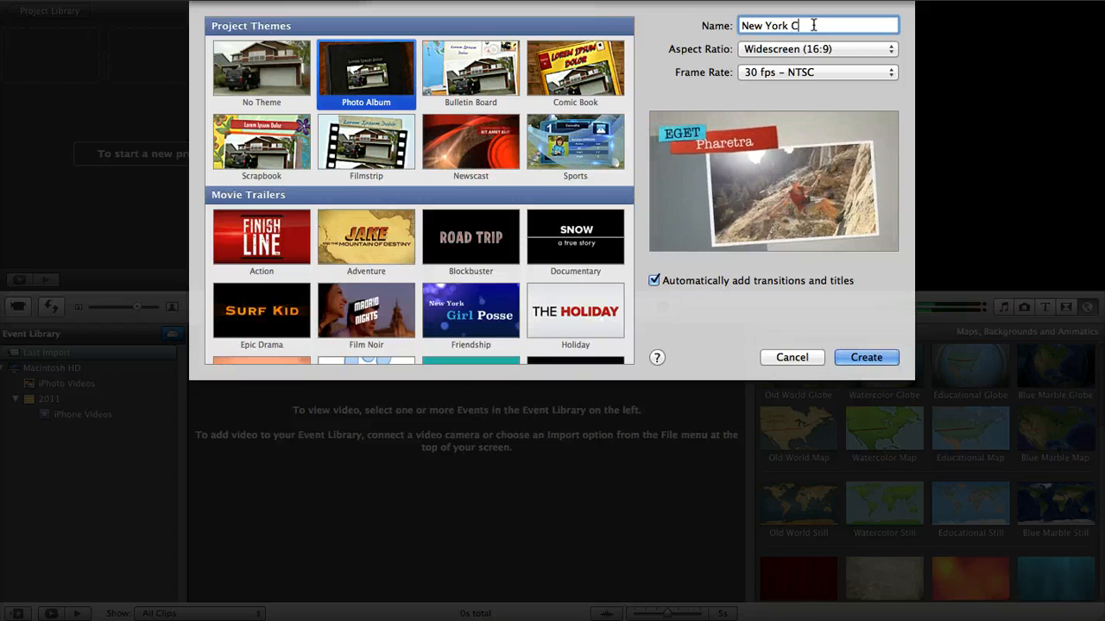
pyautogui.write('ity')
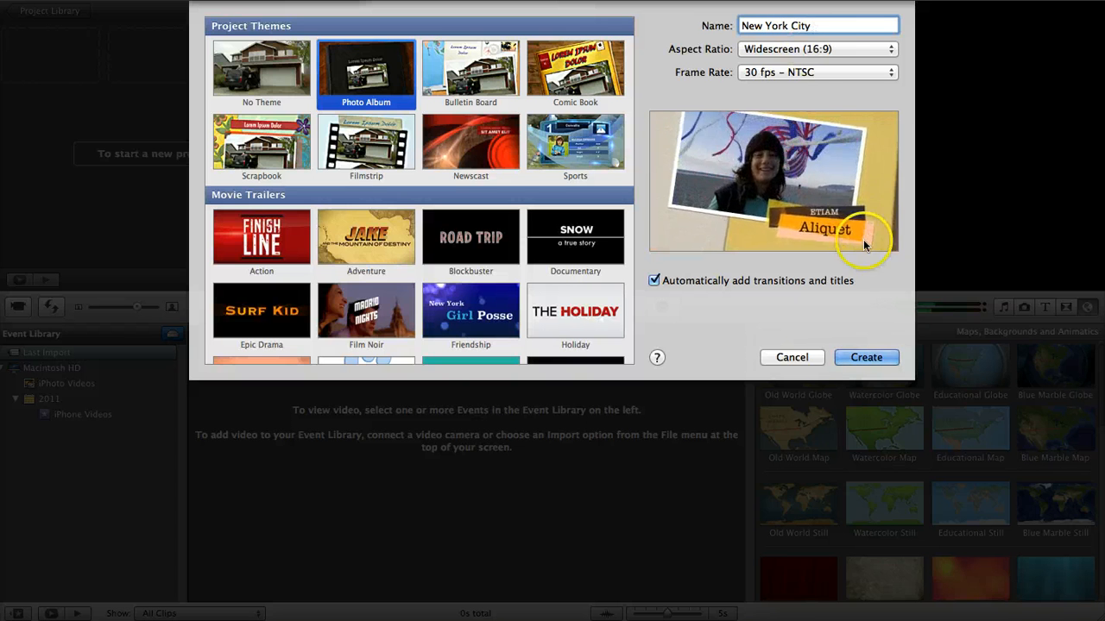
pyautogui.click(851, 359)
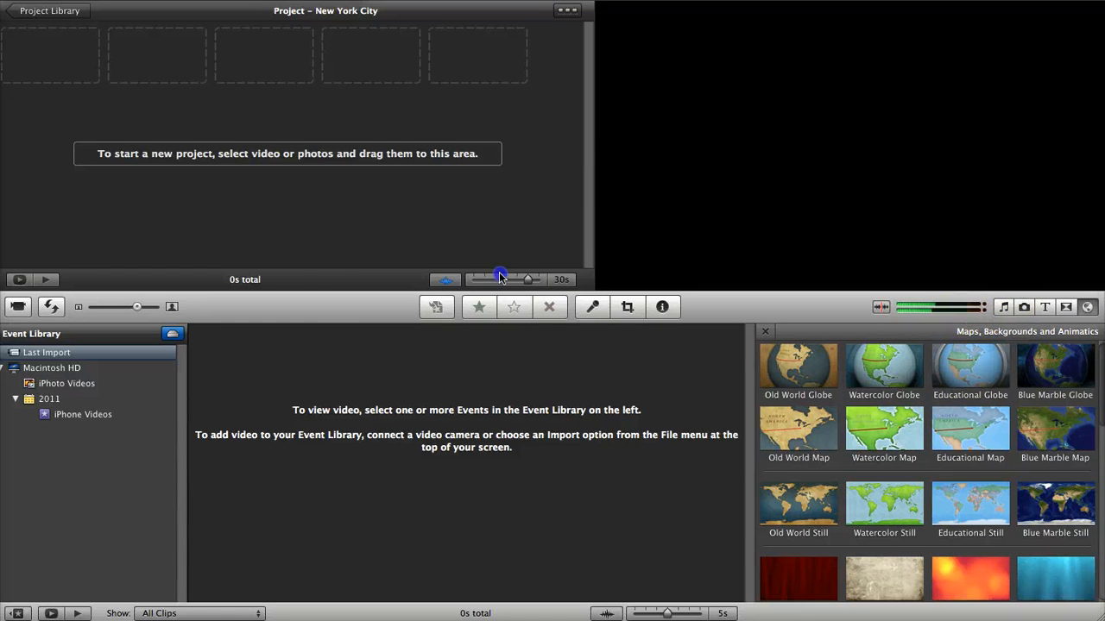
# - Add the Educational Globe map as the project's first clip and apply the Hard Light video effect to it
pyautogui.moveTo(500, 276); pyautogui.dragTo(35, 58)
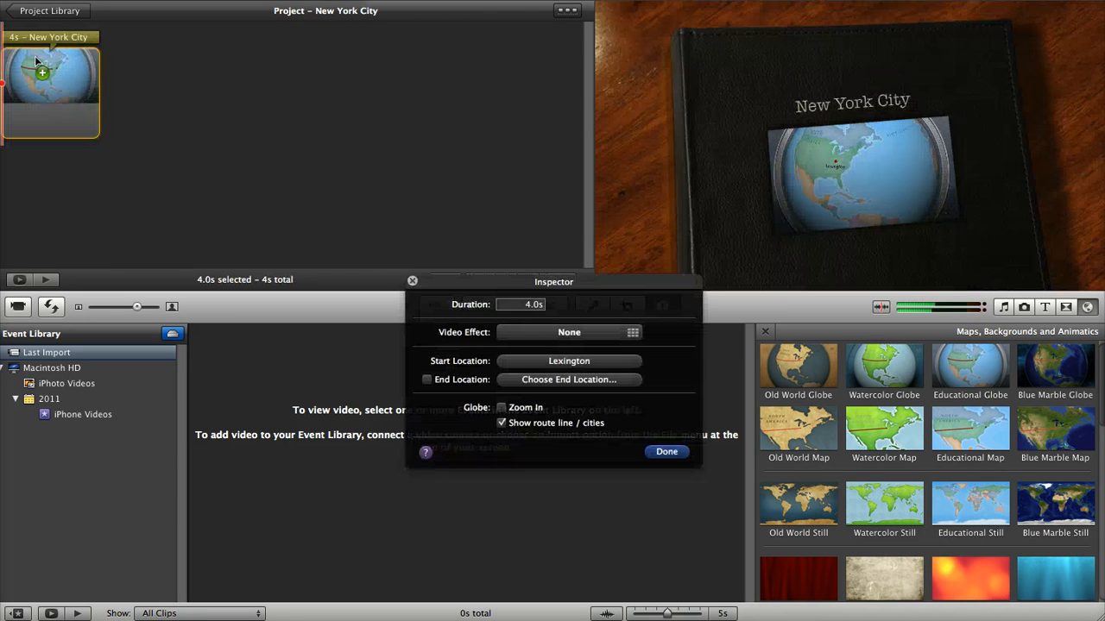
pyautogui.click(570, 333)
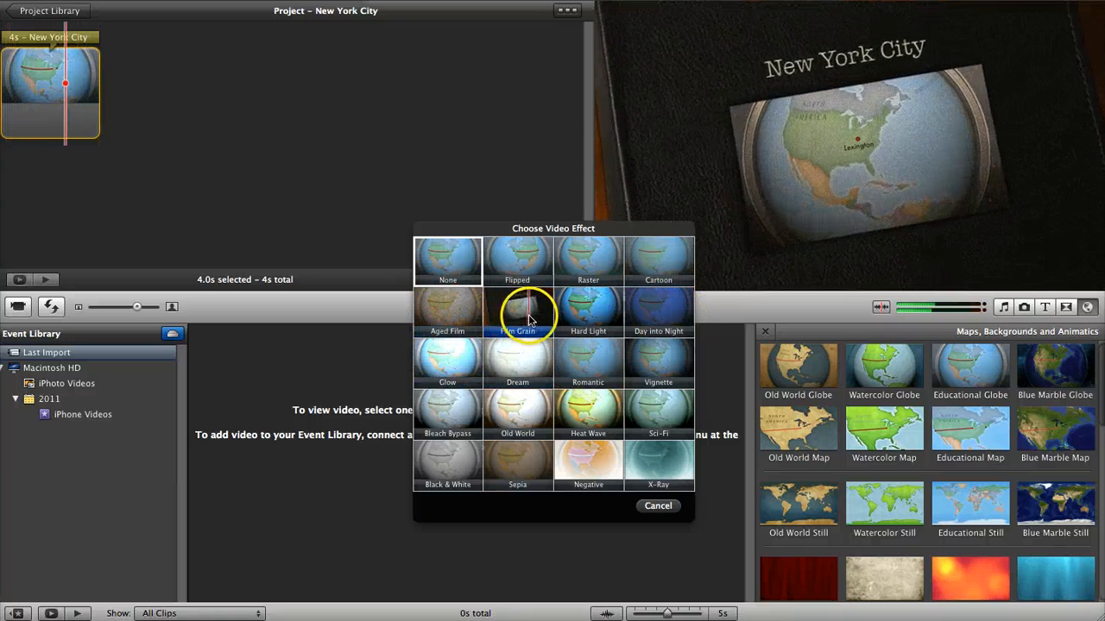
pyautogui.click(598, 319)
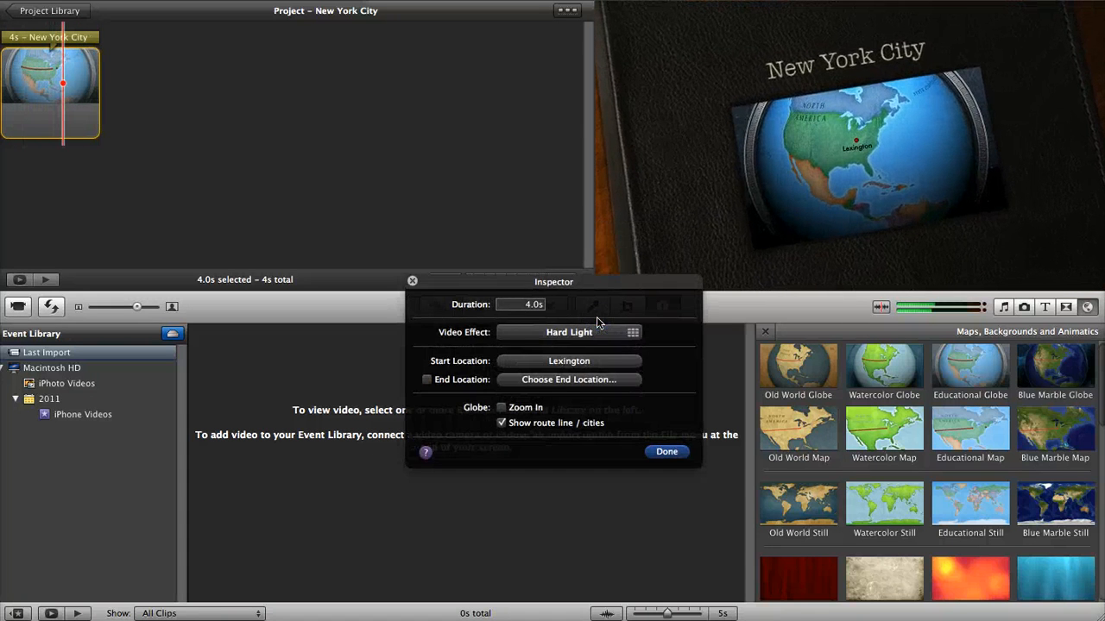
# - Set the globe clip's end location to New York City and enable Zoom In for the globe
pyautogui.click(561, 381)
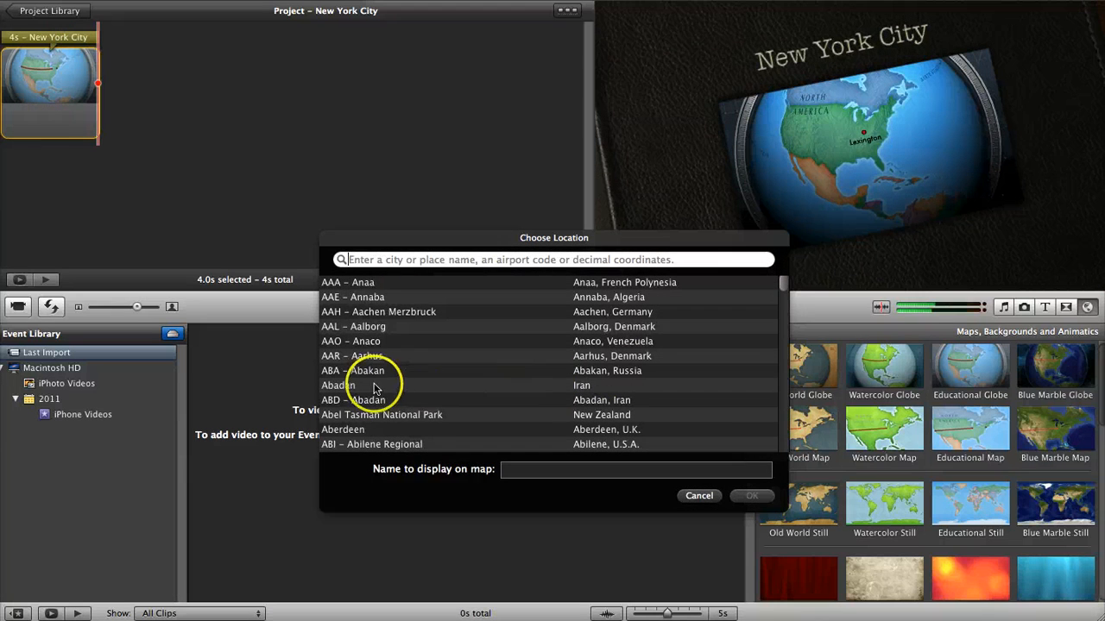
pyautogui.write('N')
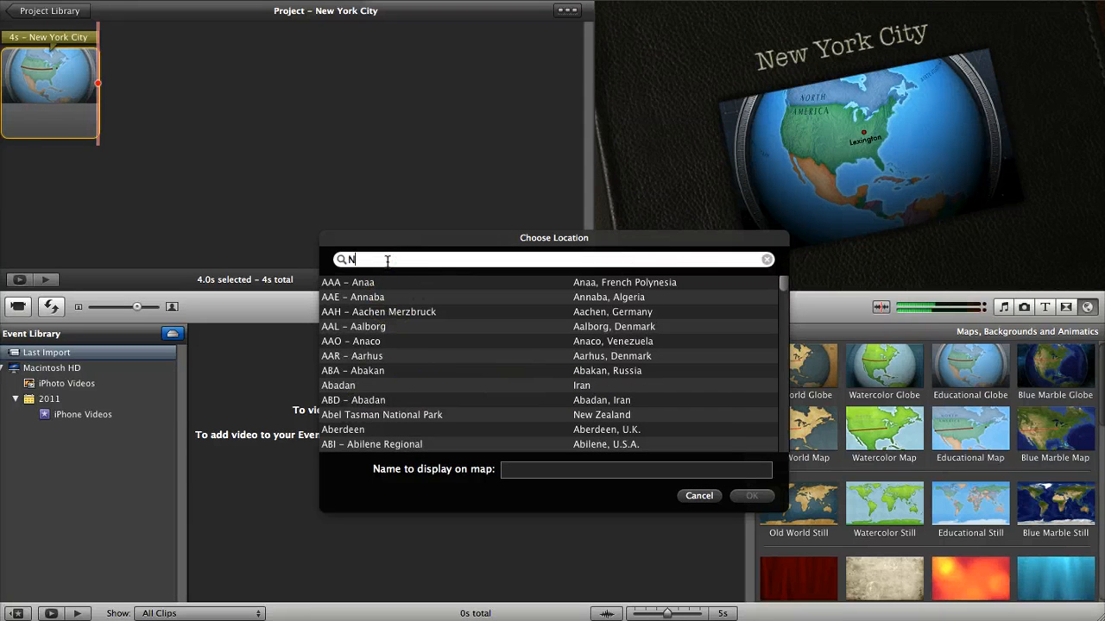
pyautogui.write('ew Y')
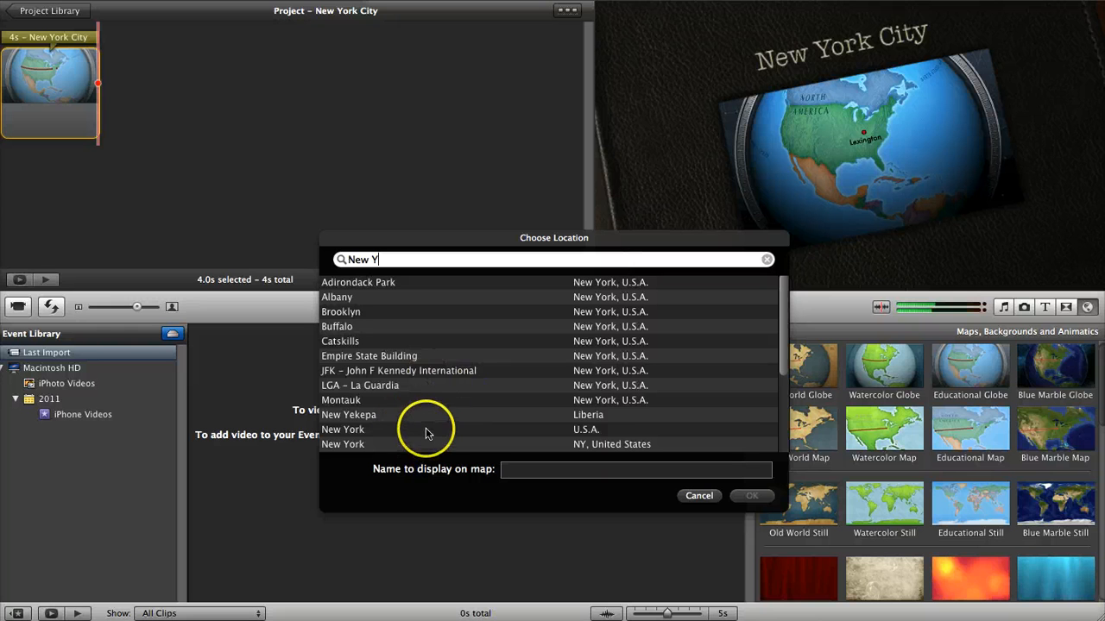
pyautogui.scroll(-2, 425, 433)
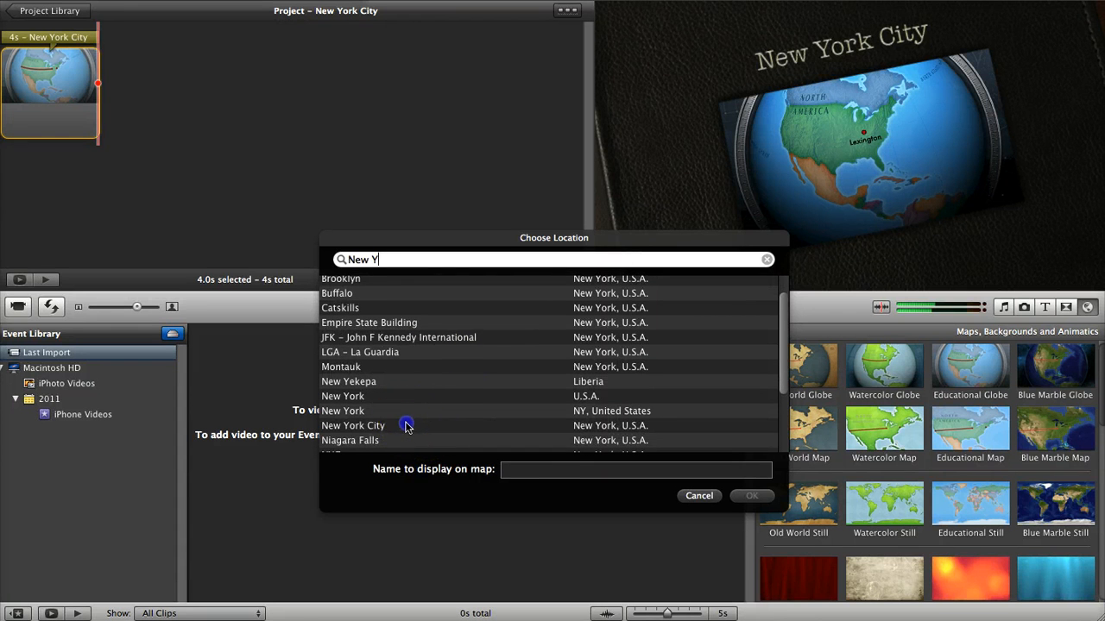
pyautogui.click(405, 426)
pyautogui.click(752, 495)
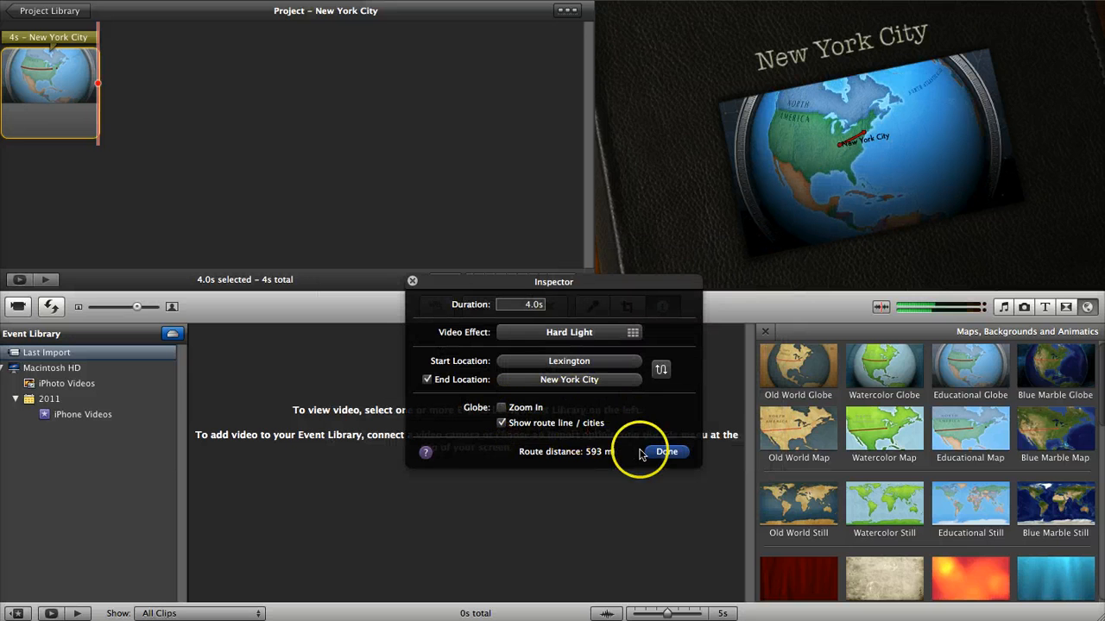
pyautogui.click(502, 408)
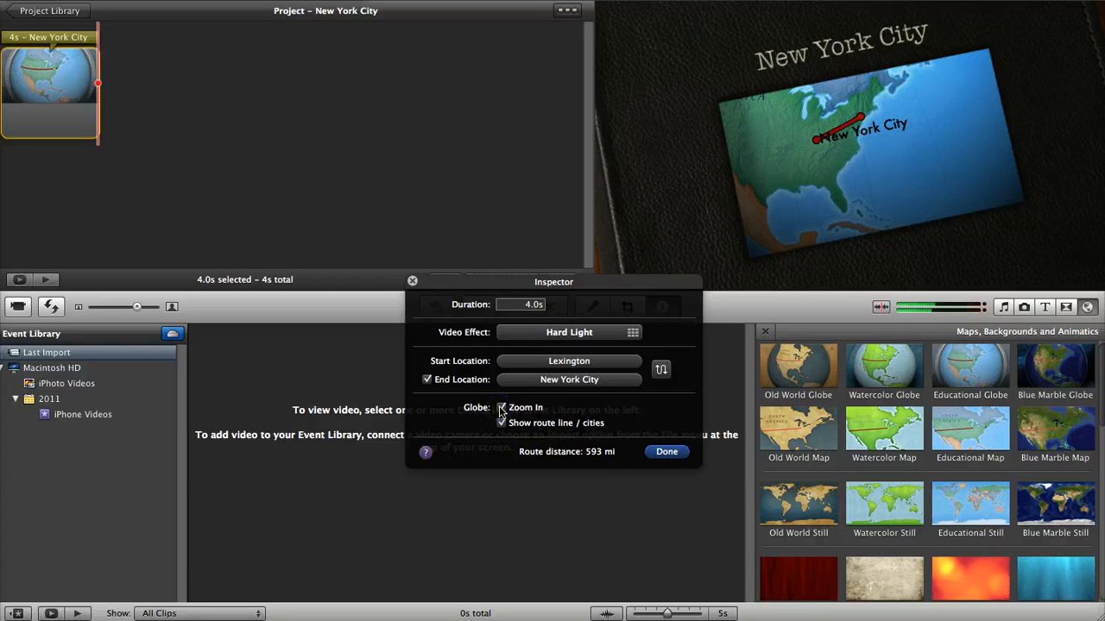
pyautogui.click(665, 452)
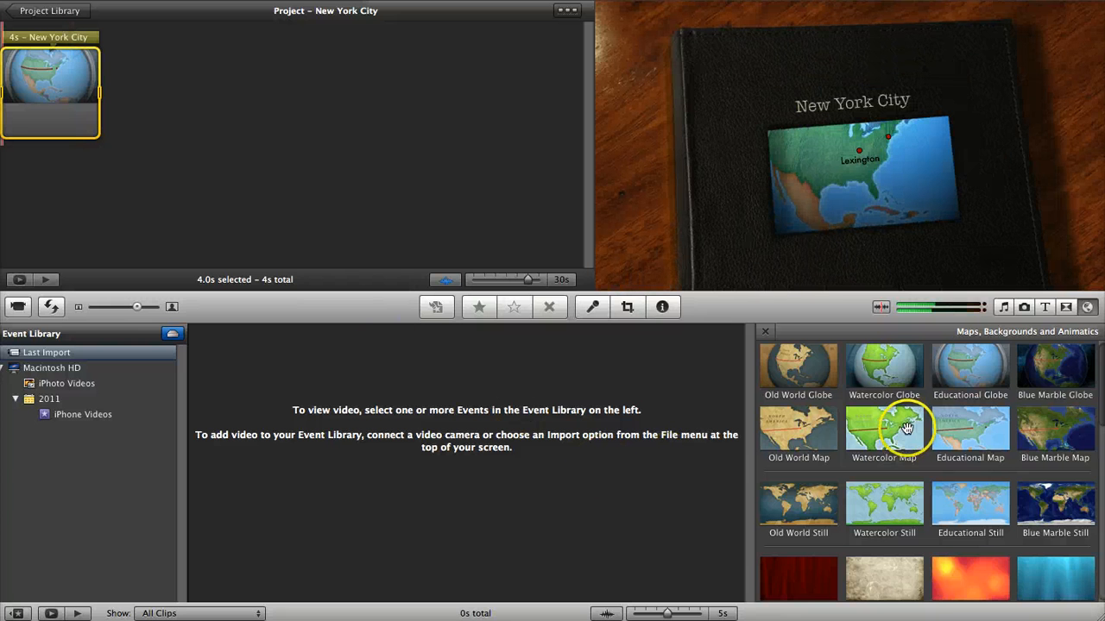
# - Browse the New York photos in the photo library for pictures suitable for the project
pyautogui.click(1024, 308)
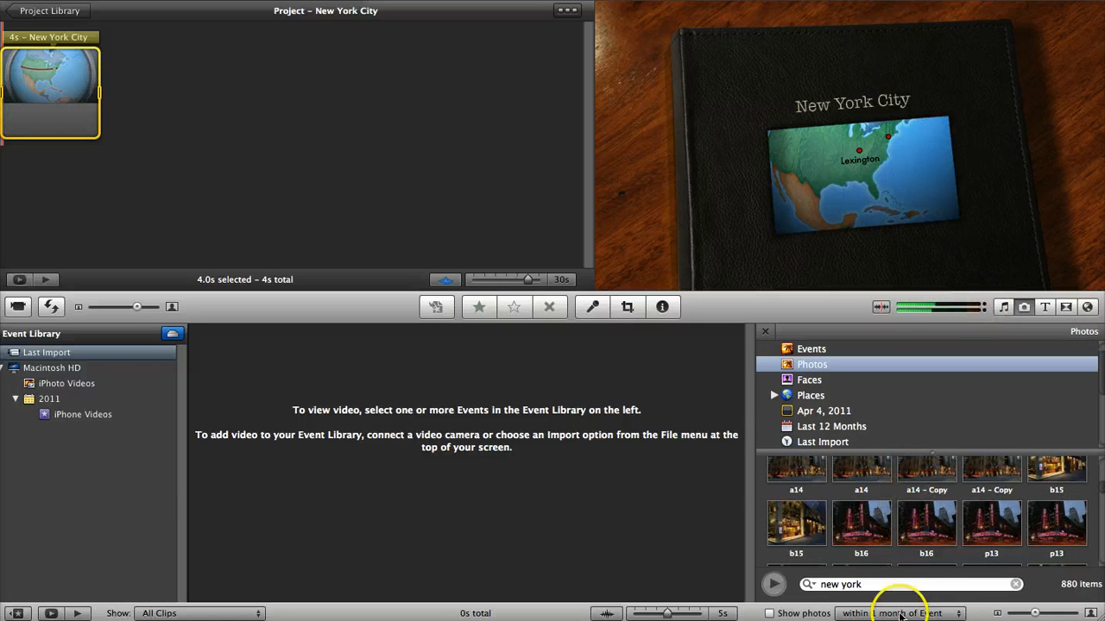
pyautogui.scroll(5, 906, 537)
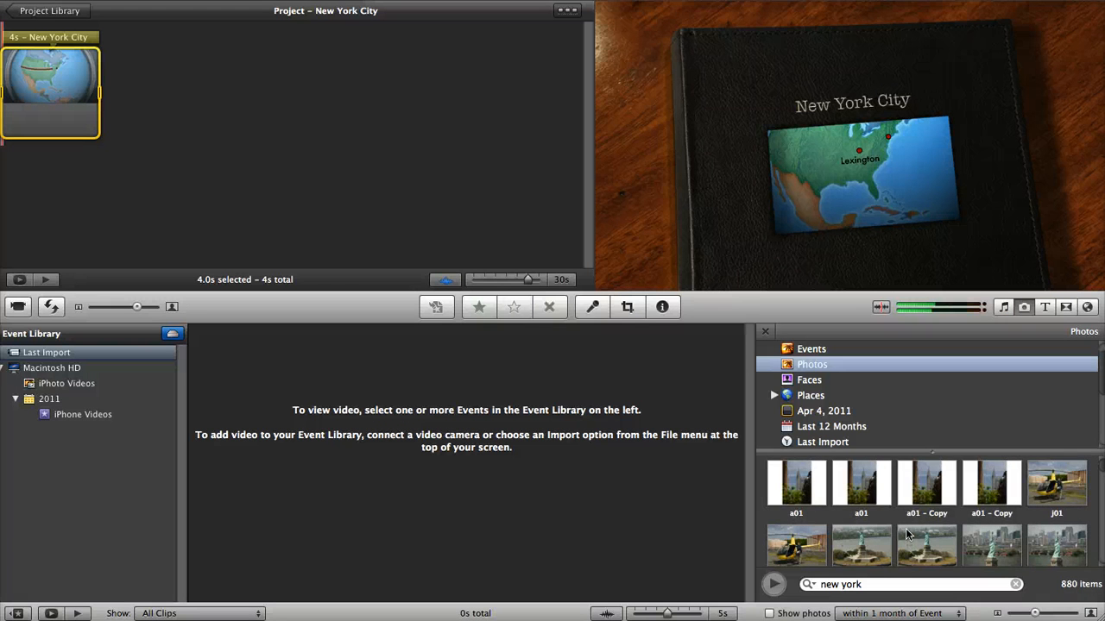
pyautogui.scroll(-5, 906, 535)
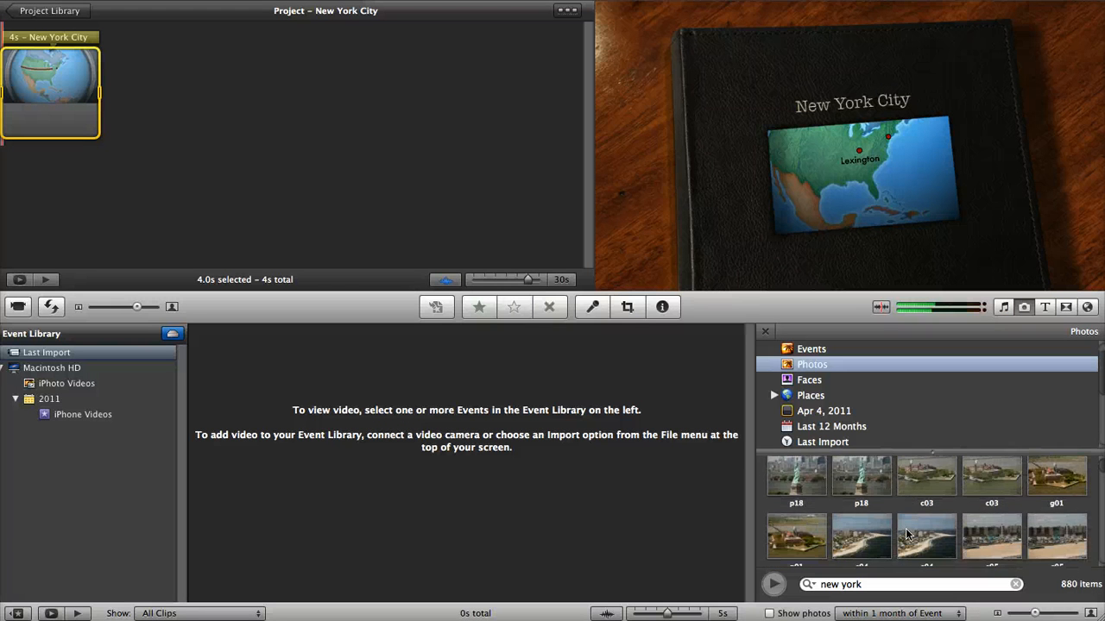
pyautogui.scroll(-1, 906, 535)
pyautogui.scroll(-4, 905, 531)
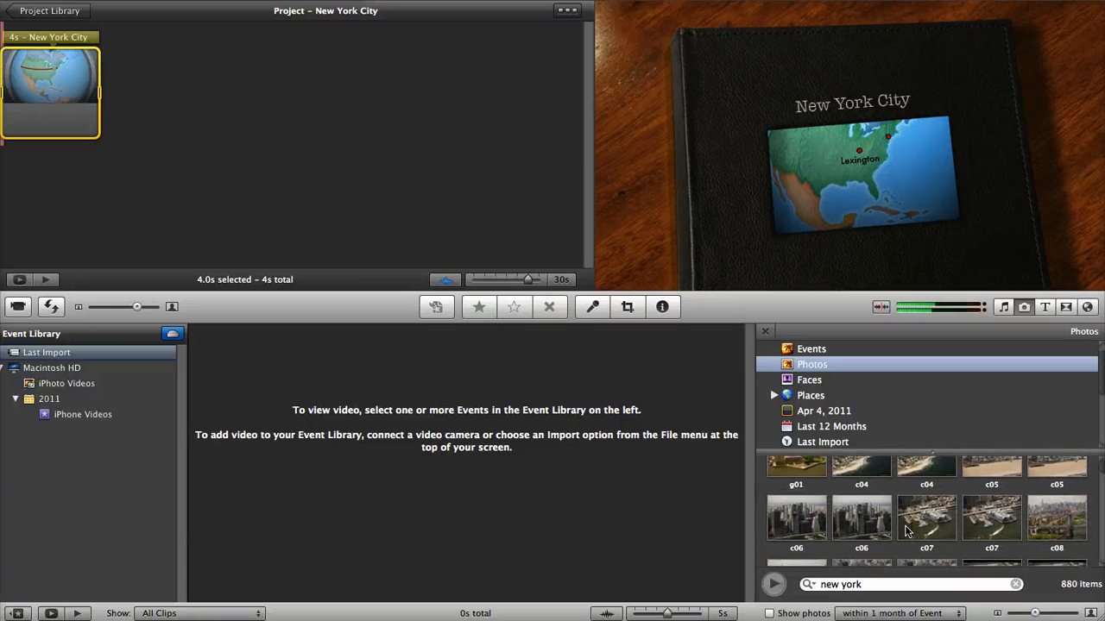
pyautogui.scroll(-5, 905, 531)
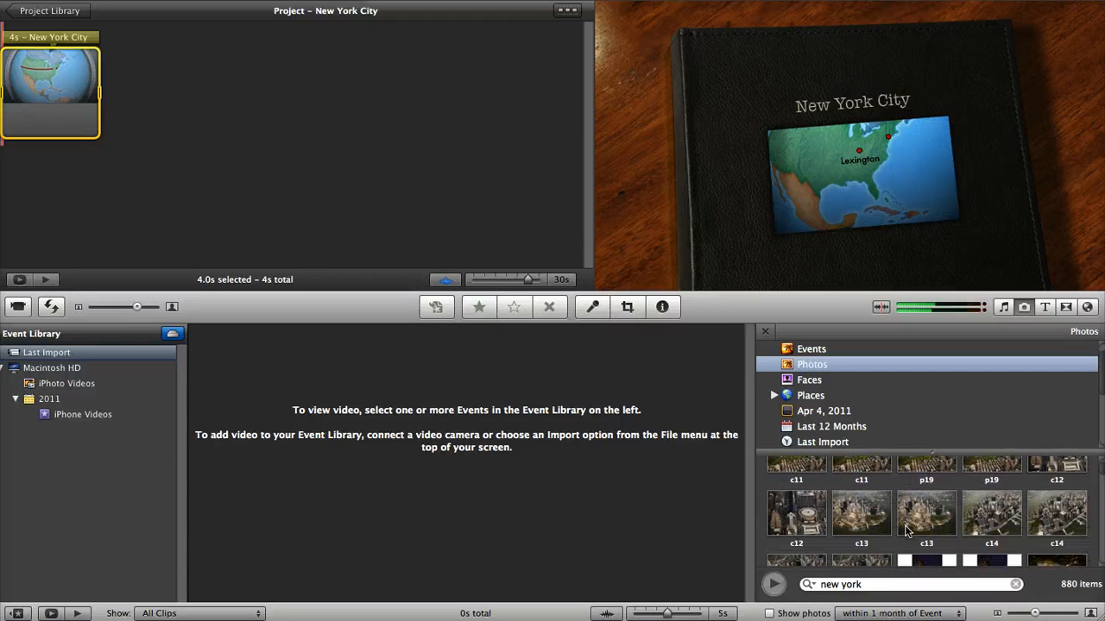
pyautogui.scroll(-5, 906, 531)
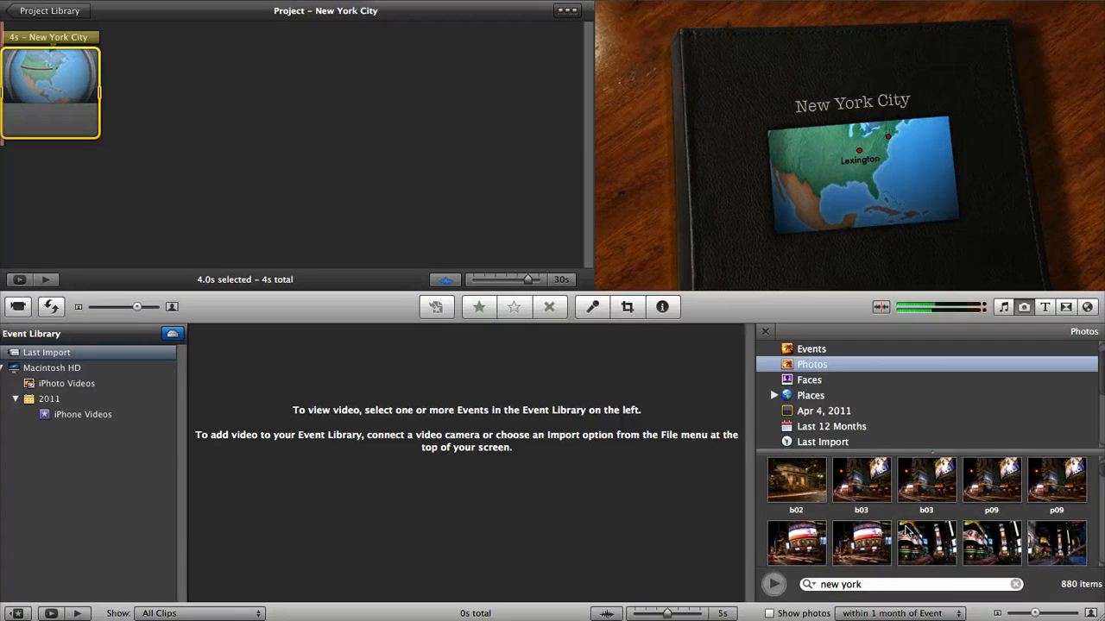
pyautogui.scroll(-5, 906, 531)
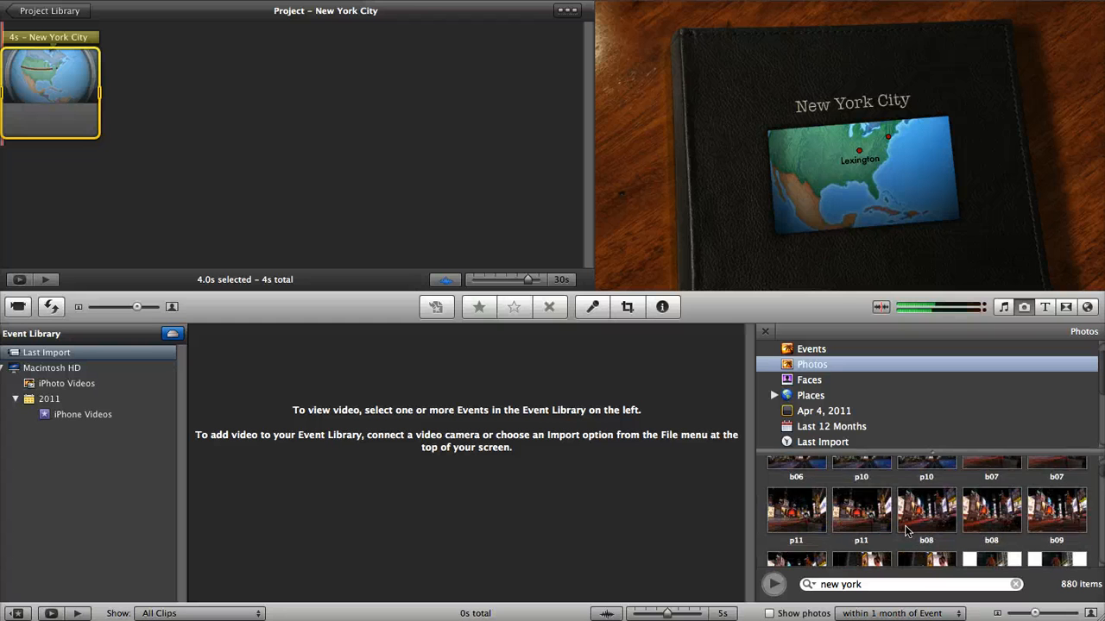
pyautogui.scroll(-5, 906, 529)
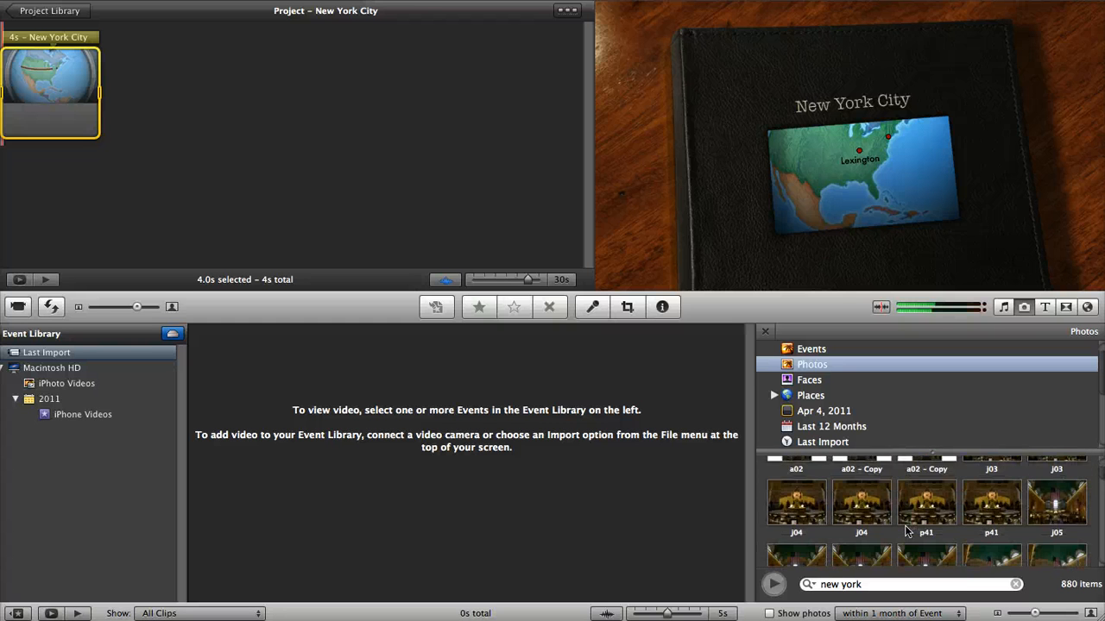
pyautogui.scroll(-5, 906, 517)
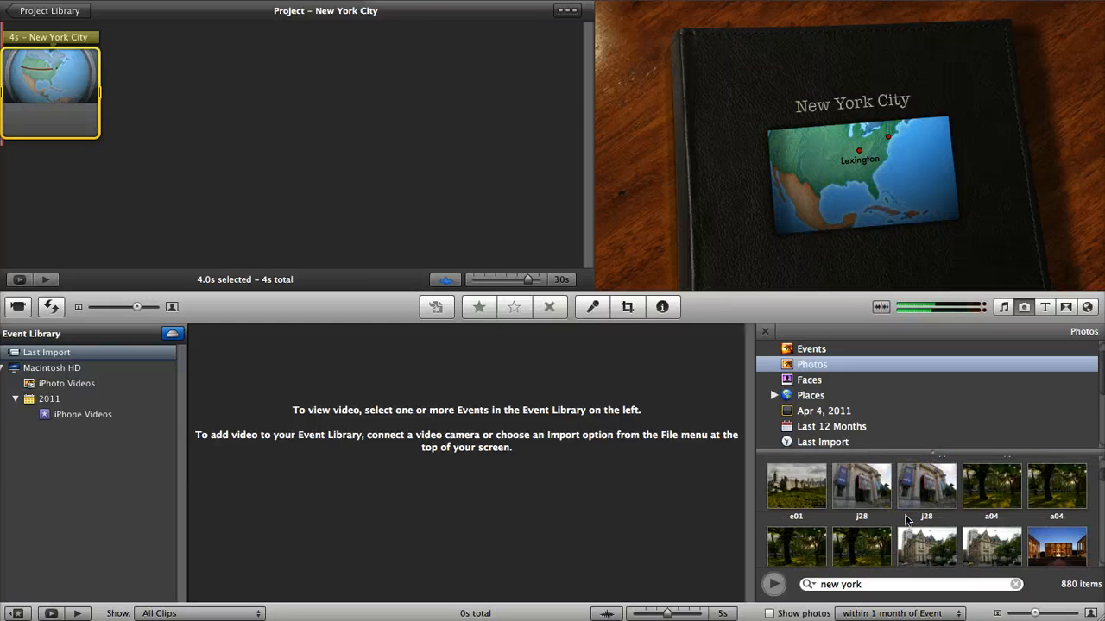
pyautogui.scroll(-4, 906, 519)
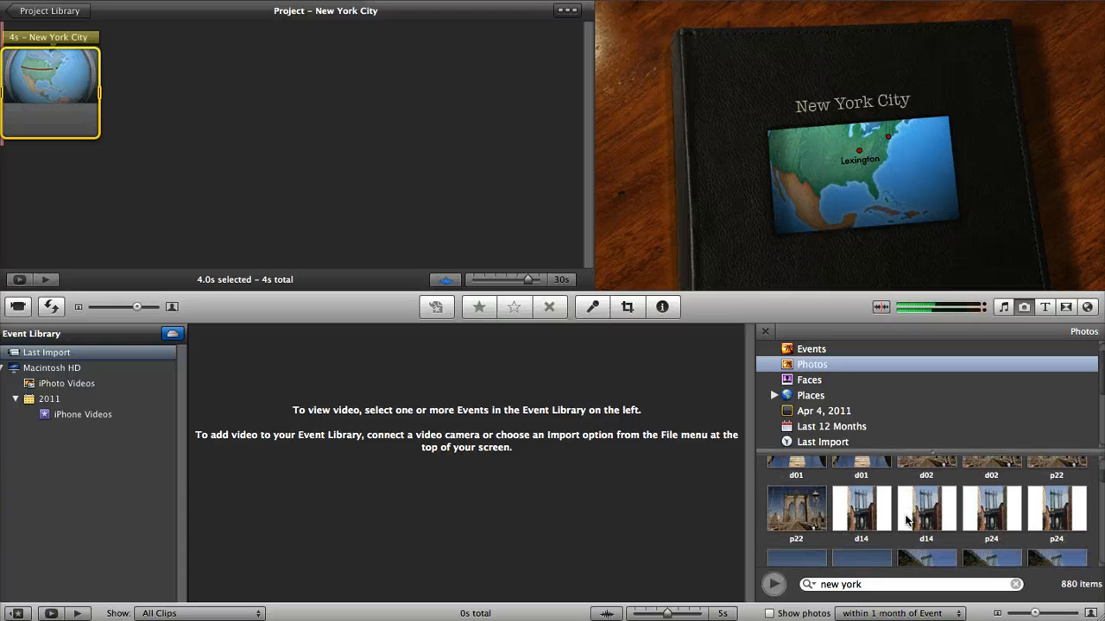
pyautogui.scroll(-5, 906, 519)
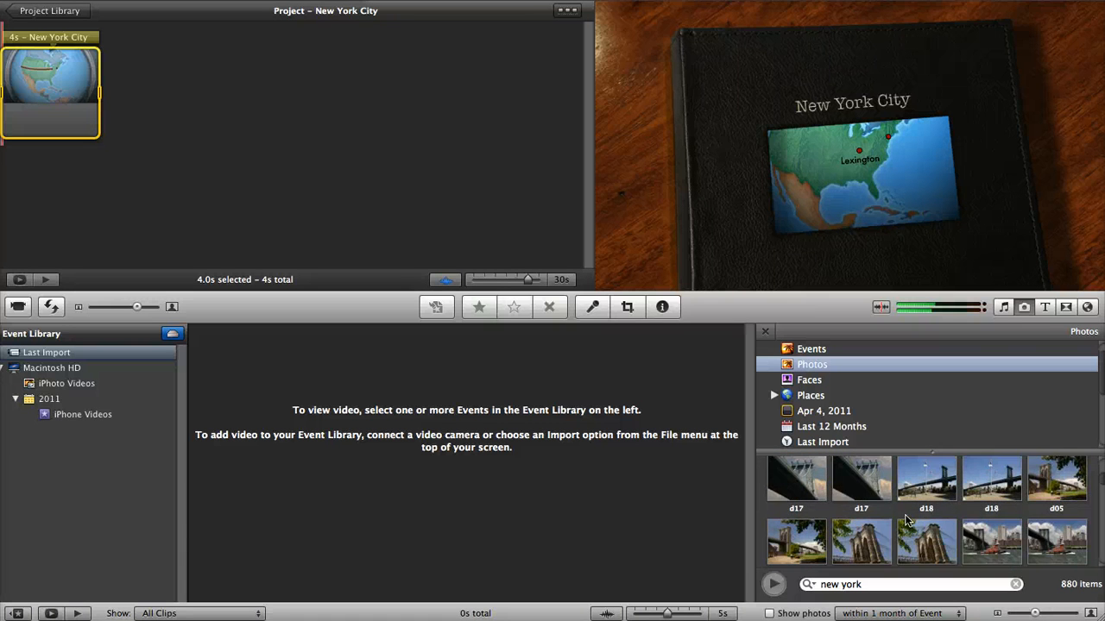
pyautogui.scroll(-2, 907, 519)
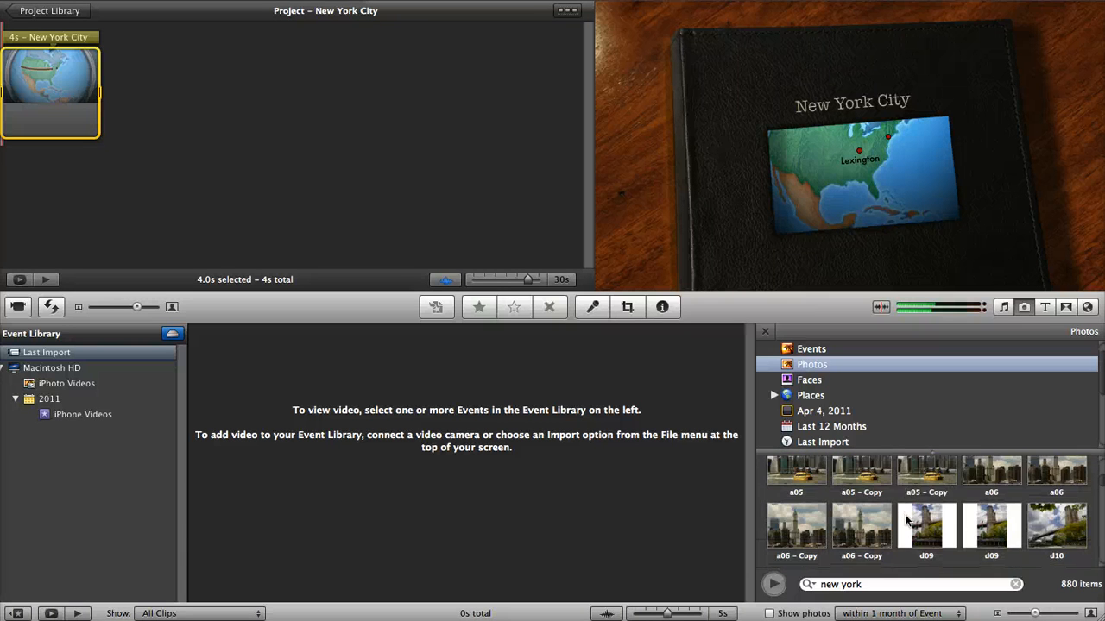
pyautogui.scroll(-6, 906, 518)
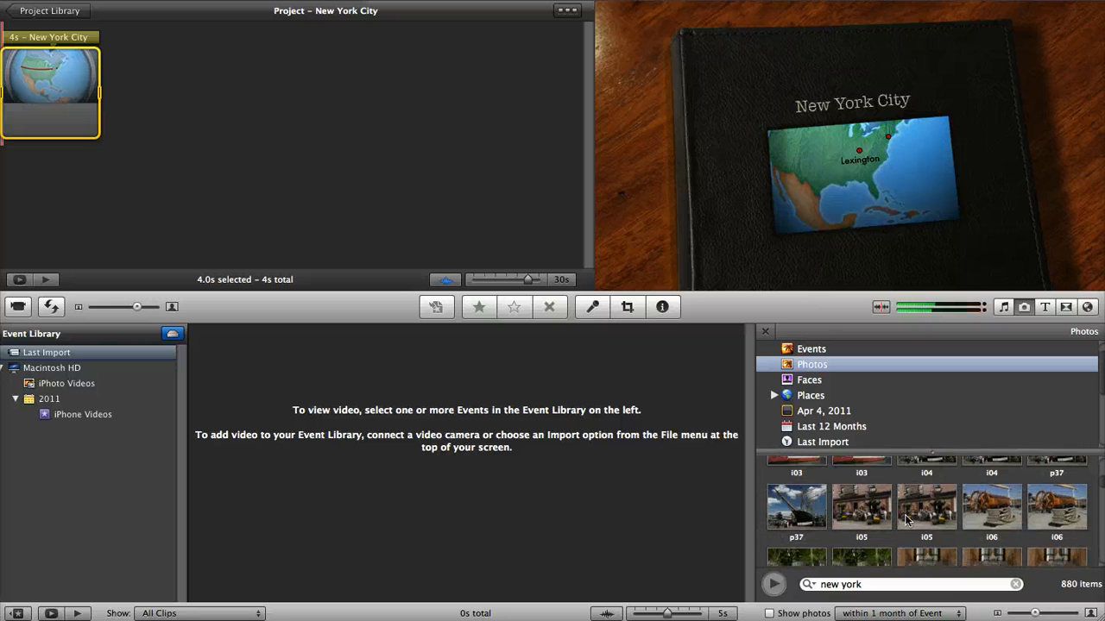
pyautogui.scroll(-8, 906, 518)
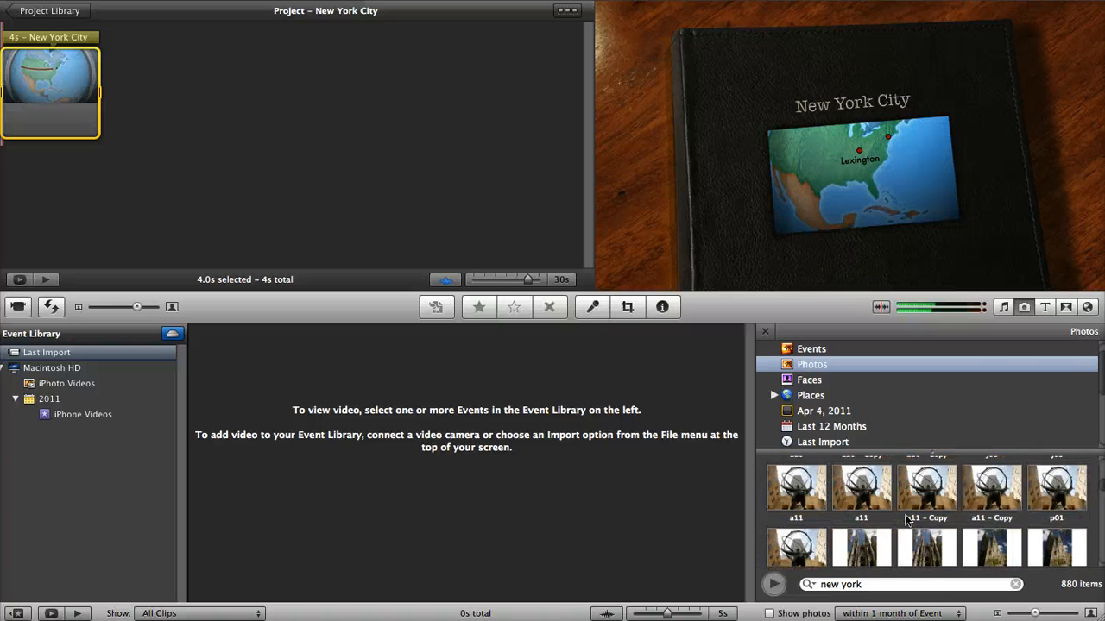
pyautogui.scroll(-8, 906, 519)
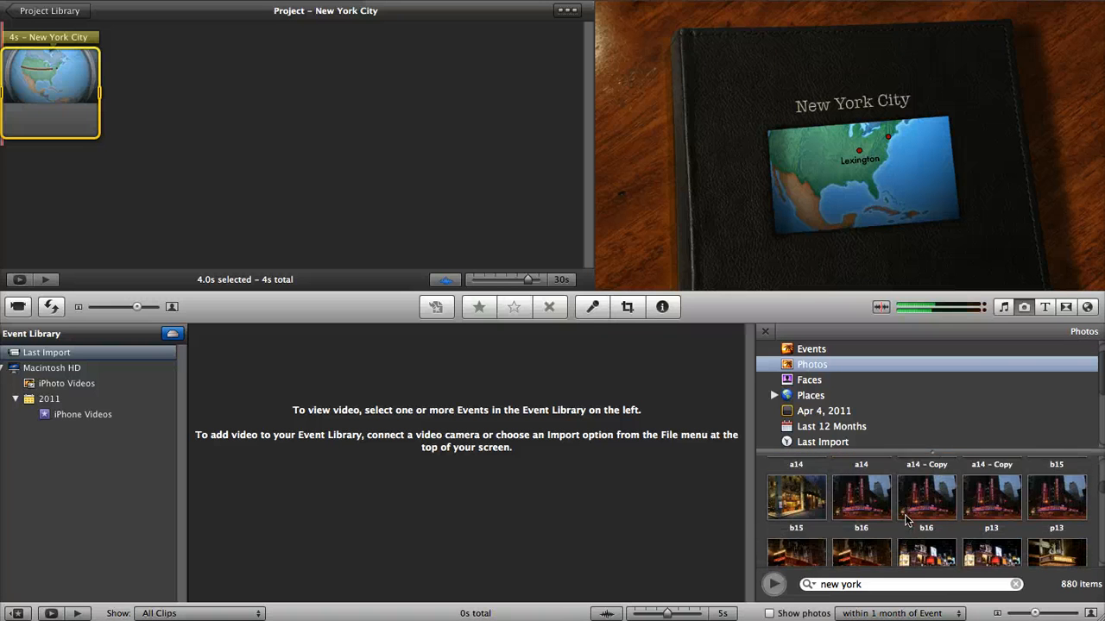
pyautogui.scroll(-6, 906, 519)
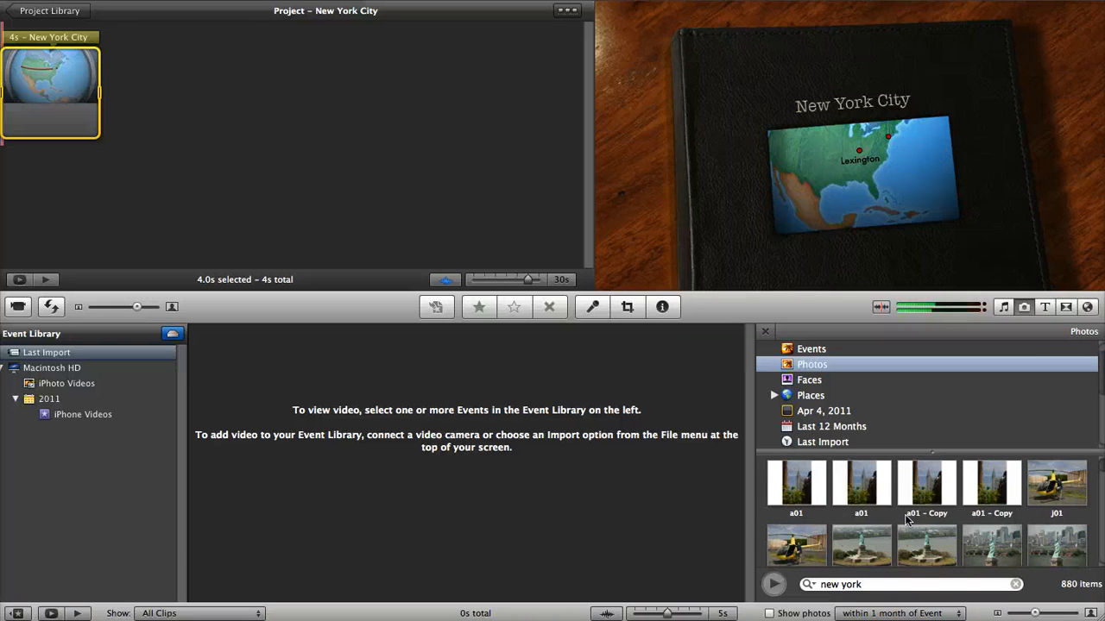
# - Preview the New York search results one after another, from the skyscraper and Statue of Liberty photos to the night and station shots
pyautogui.click(802, 494)
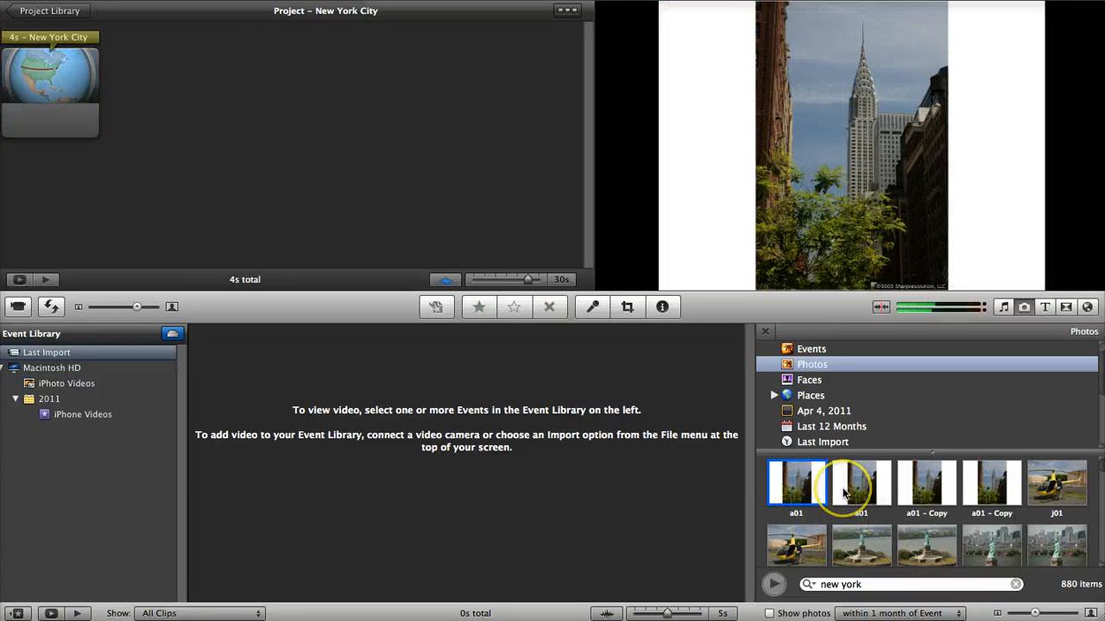
pyautogui.click(851, 540)
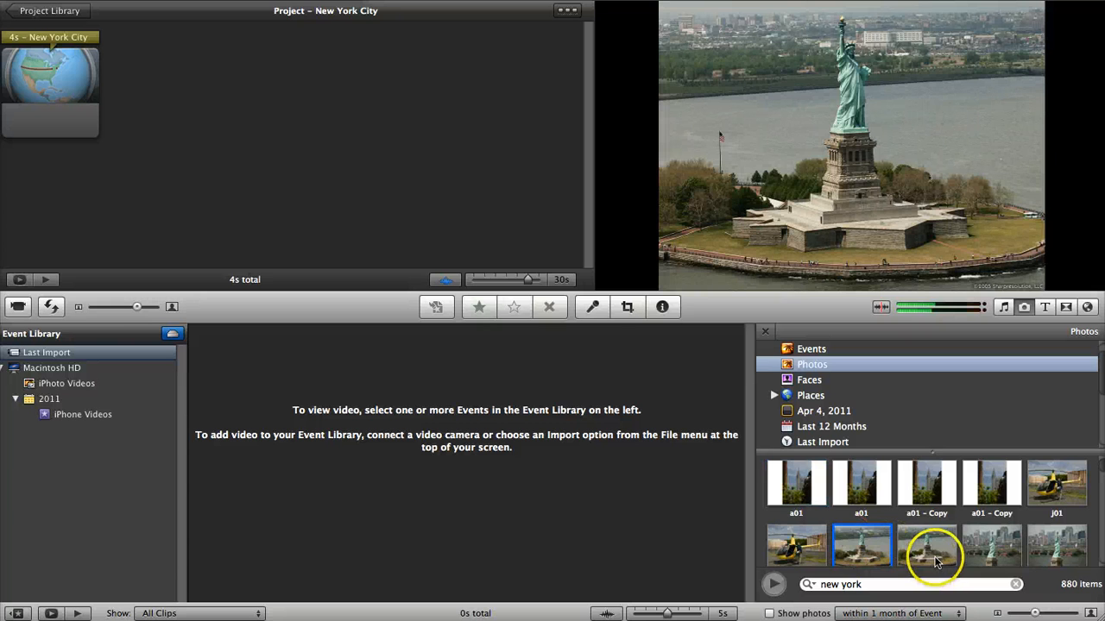
pyautogui.click(937, 561)
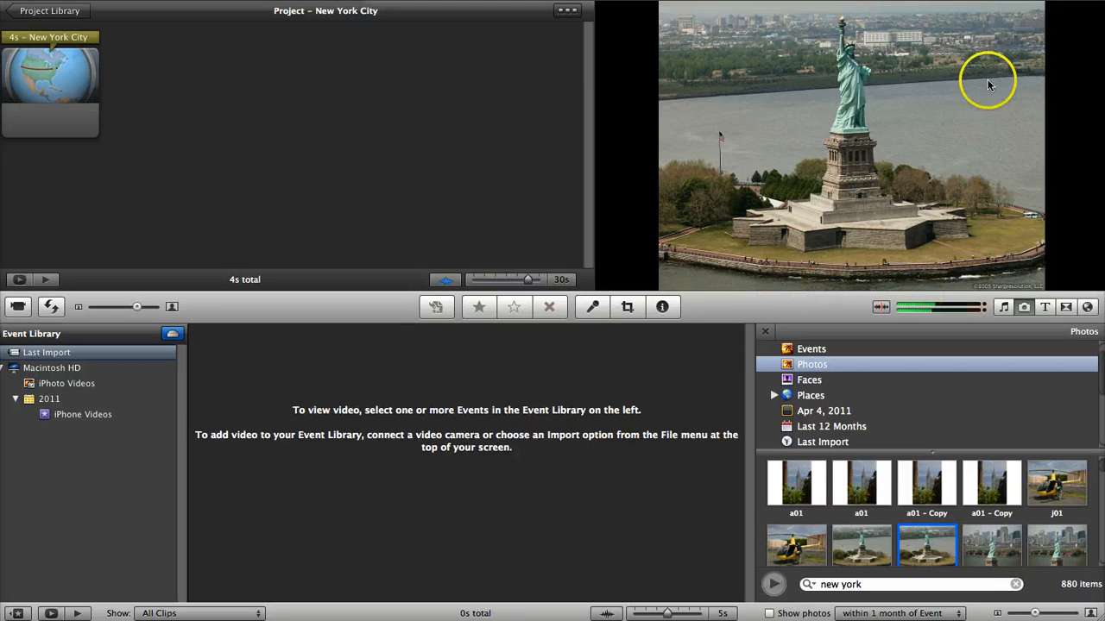
pyautogui.click(1011, 553)
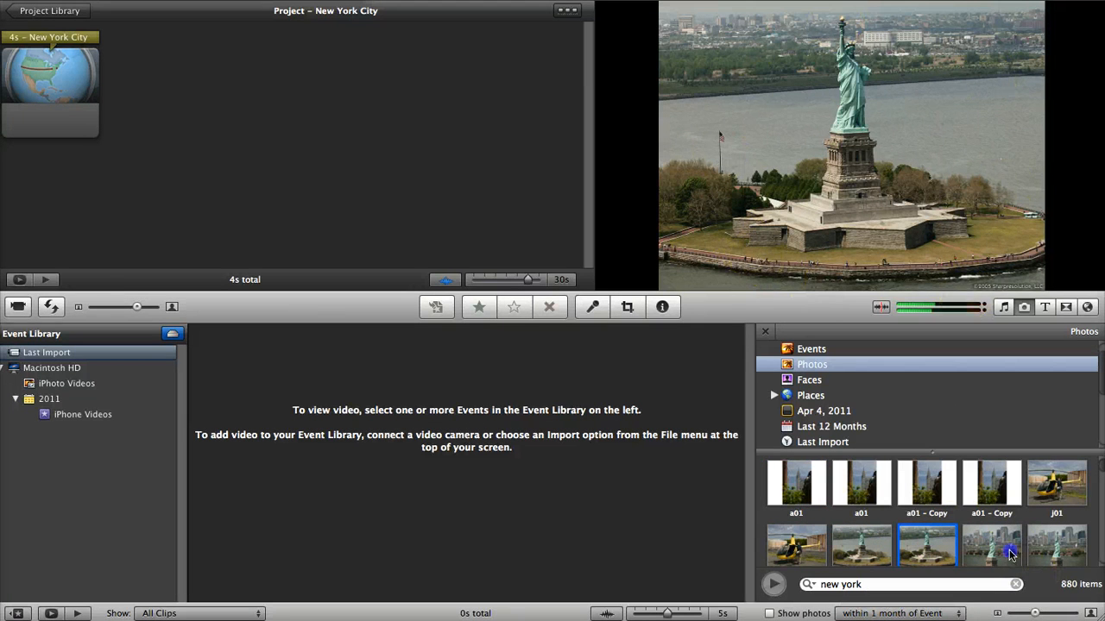
pyautogui.press('Down')
pyautogui.press('Down')
pyautogui.press('Down')
pyautogui.press('Down')
pyautogui.press('Down')
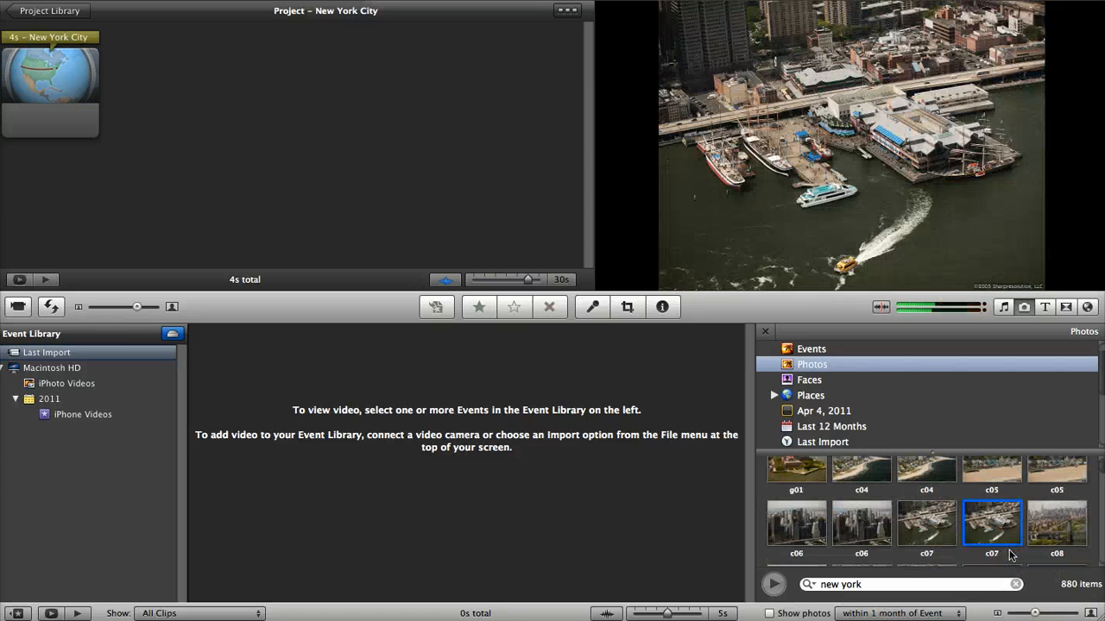
pyautogui.press('Down')
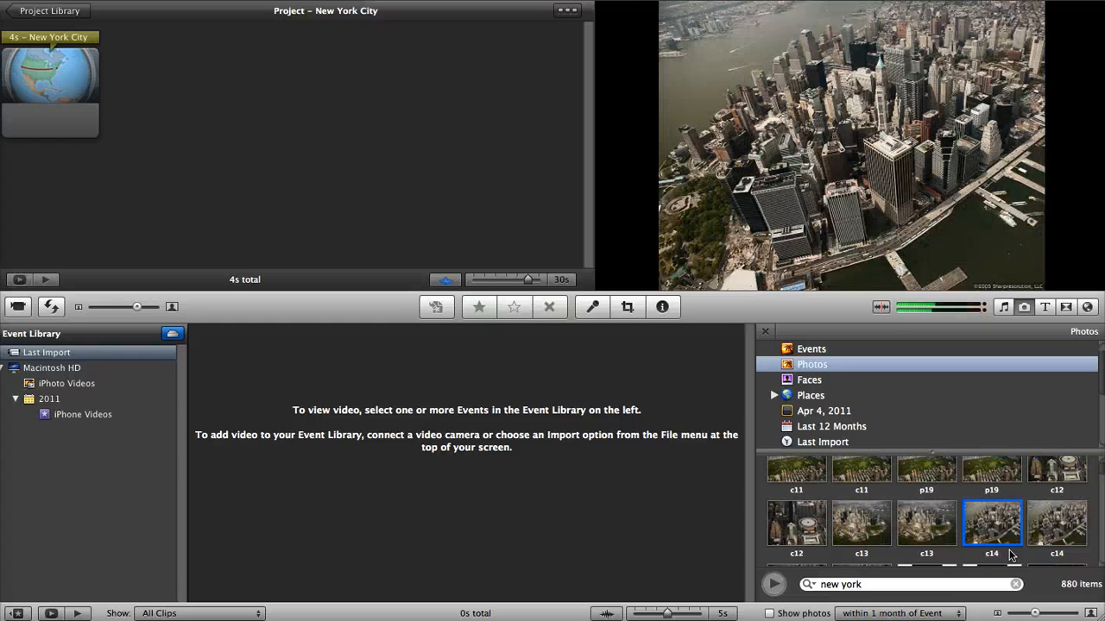
pyautogui.press('Down')
pyautogui.press('Down')
pyautogui.press('Down')
pyautogui.press('Down')
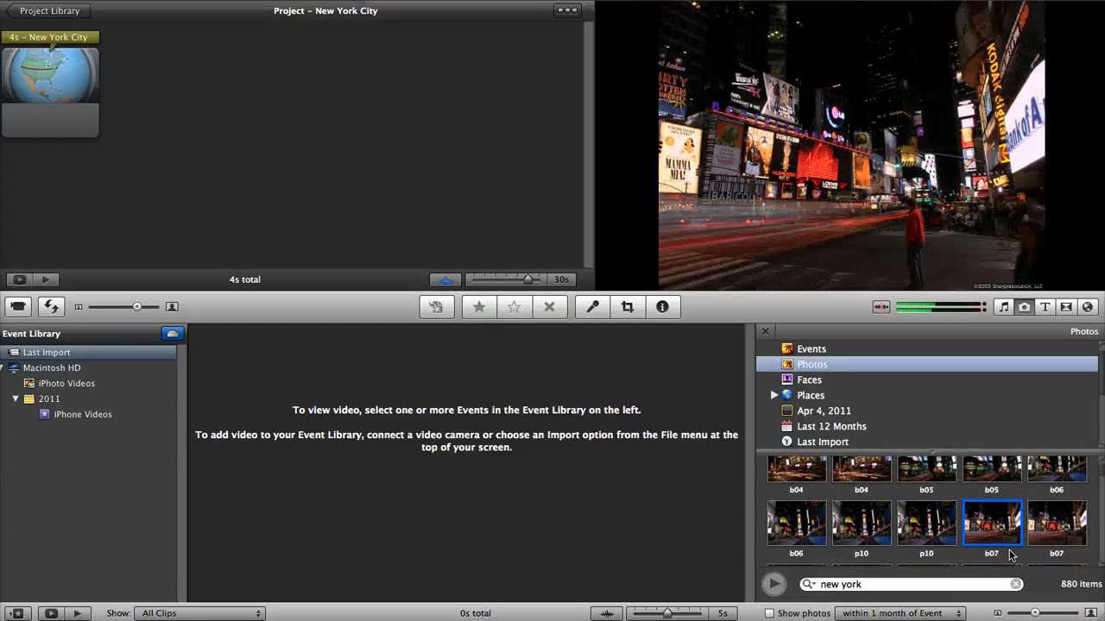
pyautogui.press('Down')
pyautogui.press('Down')
pyautogui.press('Down')
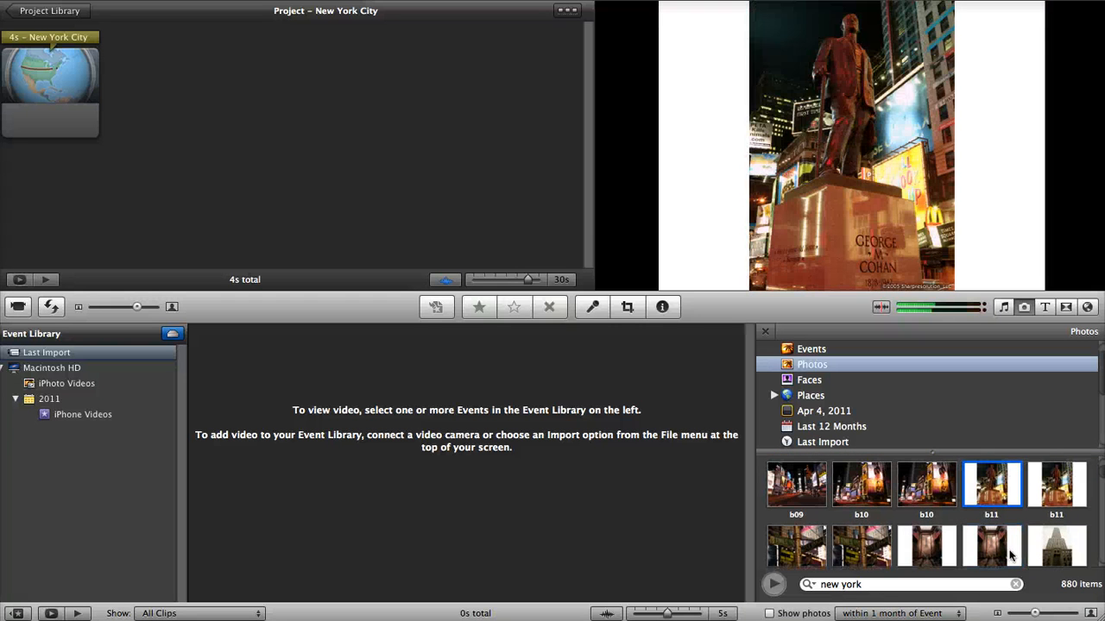
pyautogui.press('Down')
pyautogui.press('Down')
pyautogui.press('Down')
pyautogui.press('Down')
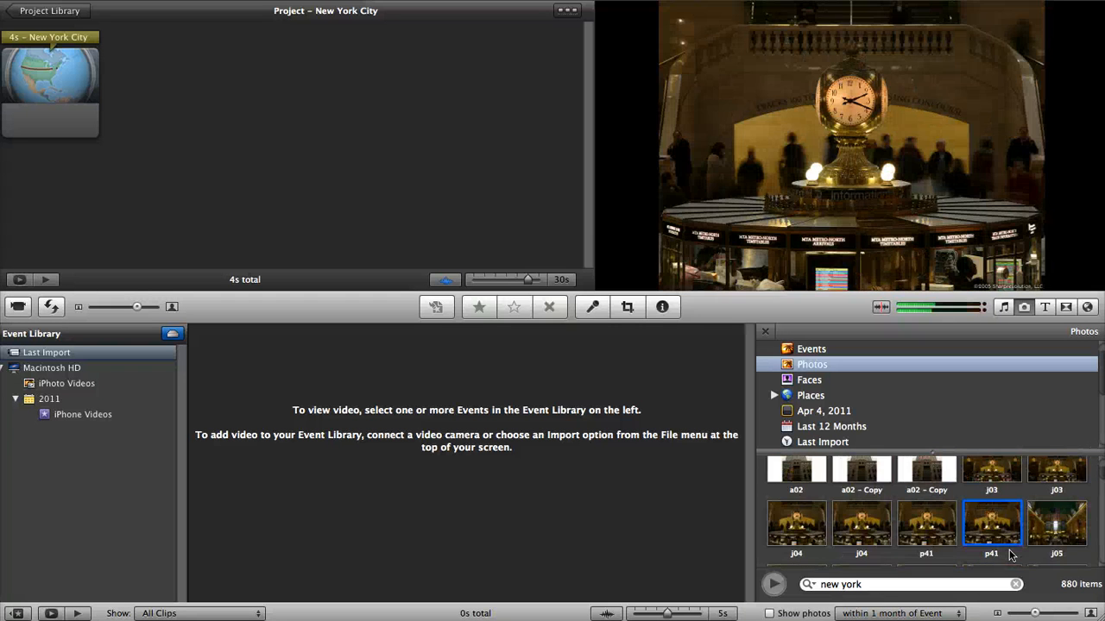
# - Add the tree-shaded park photo a04 to the project directly after the globe clip
pyautogui.press('Down')
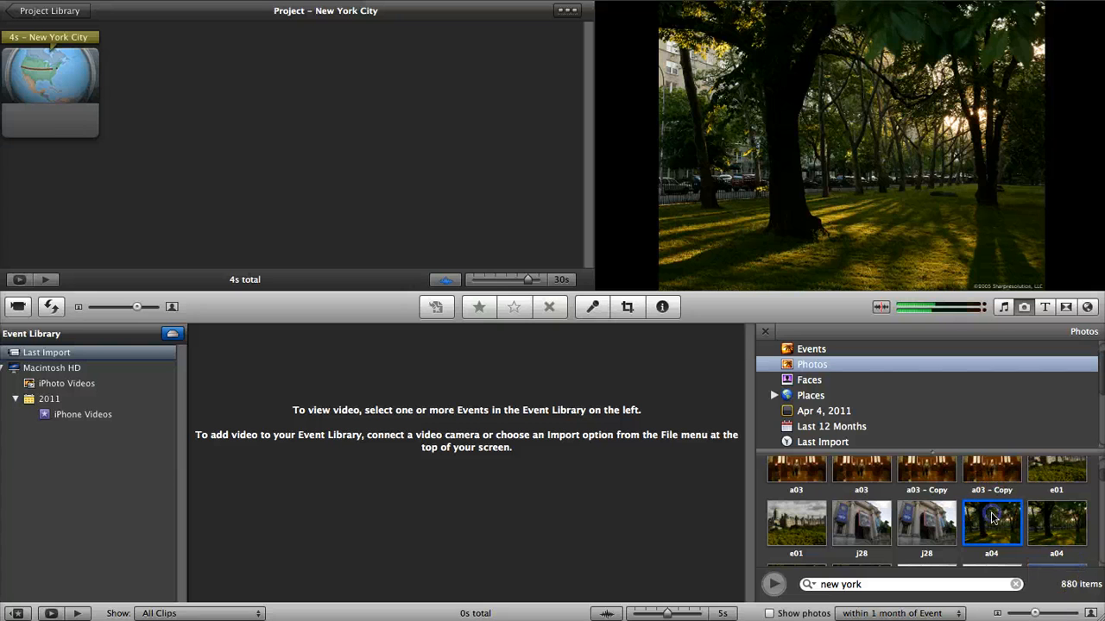
pyautogui.moveTo(930, 488); pyautogui.dragTo(231, 97)
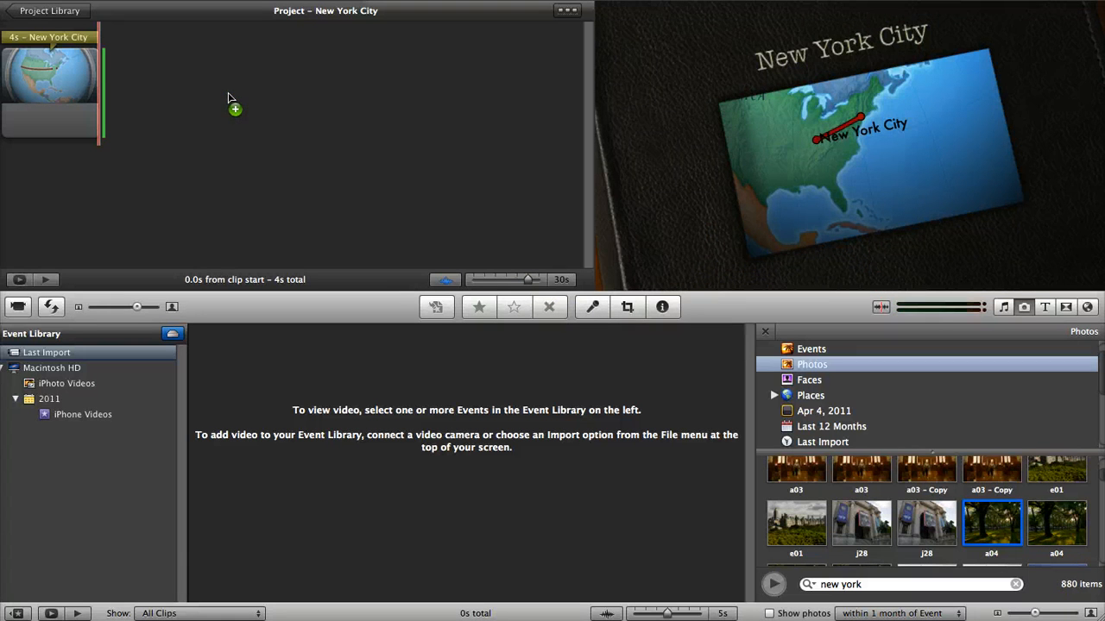
pyautogui.moveTo(228, 97); pyautogui.dragTo(228, 98)
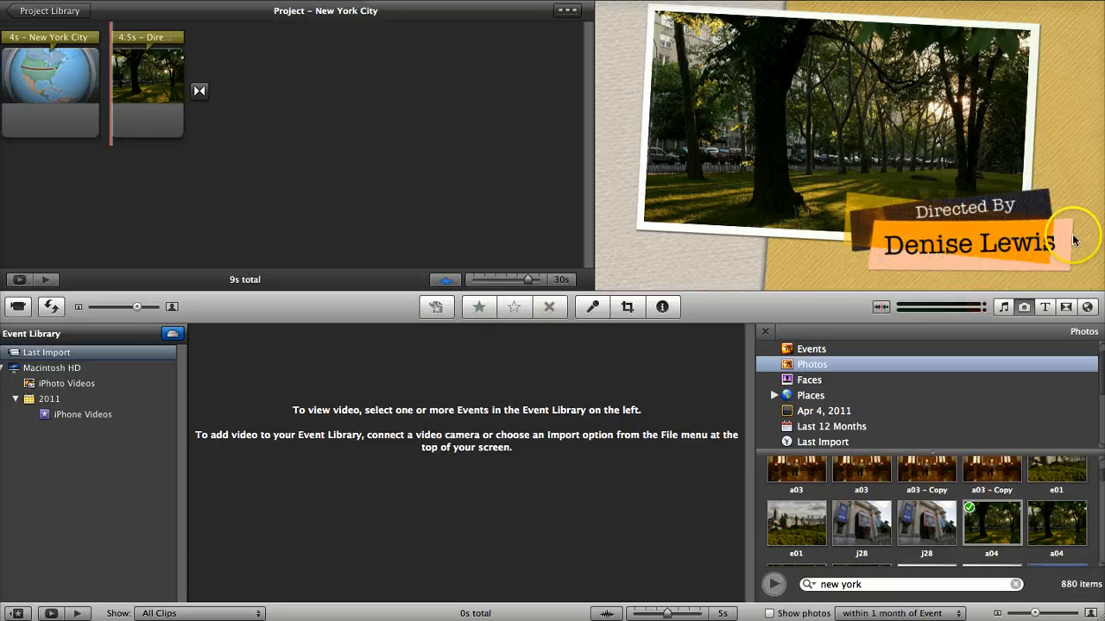
# - Change the park photo's title line to "Created By", leaving the name line as it is
pyautogui.click(966, 247)
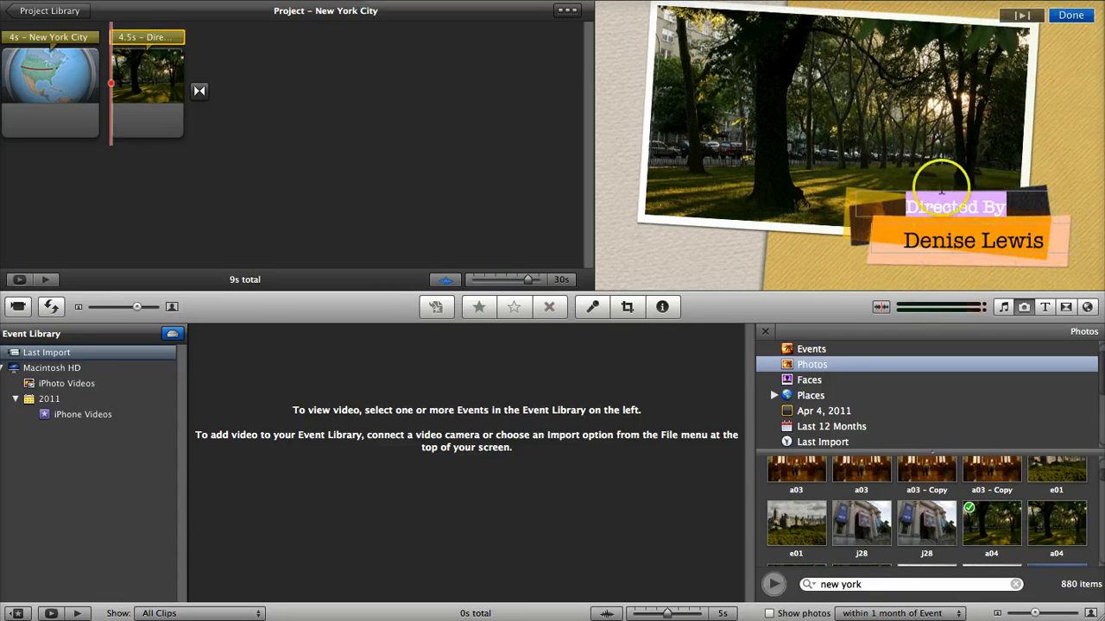
pyautogui.click(978, 209)
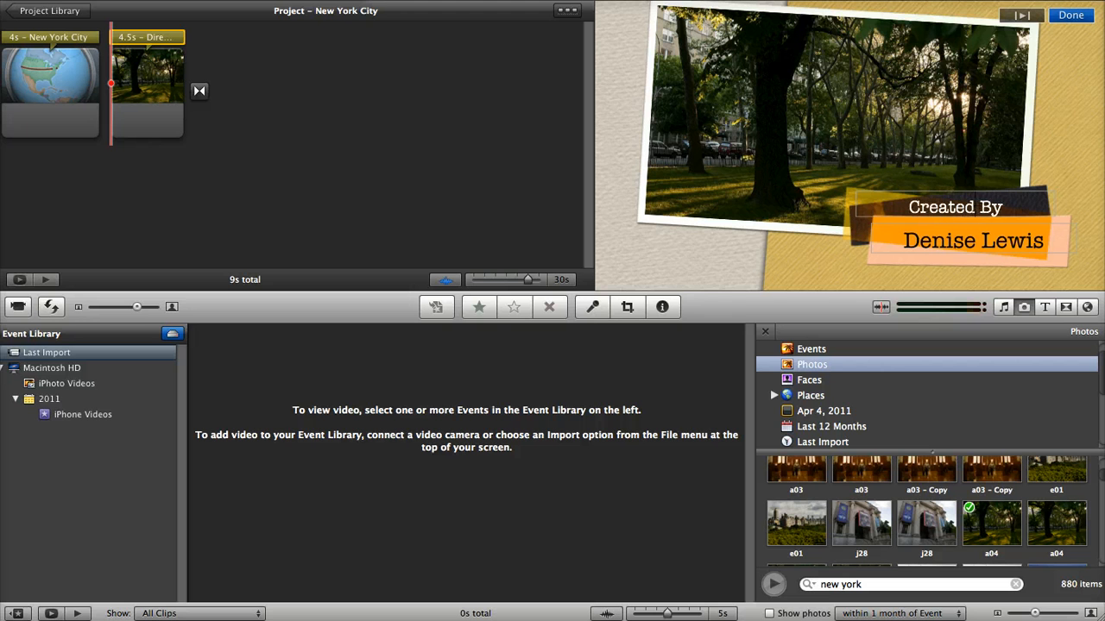
pyautogui.click(984, 255)
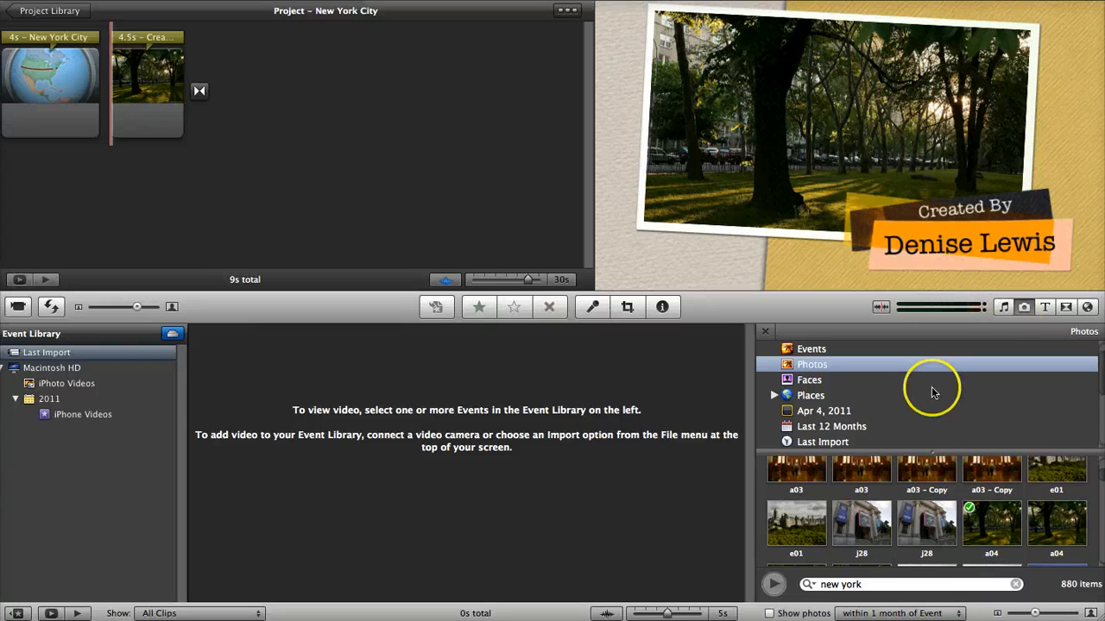
# - Add the city skyline photo e01 to the project after the park photo
pyautogui.scroll(3, 971, 516)
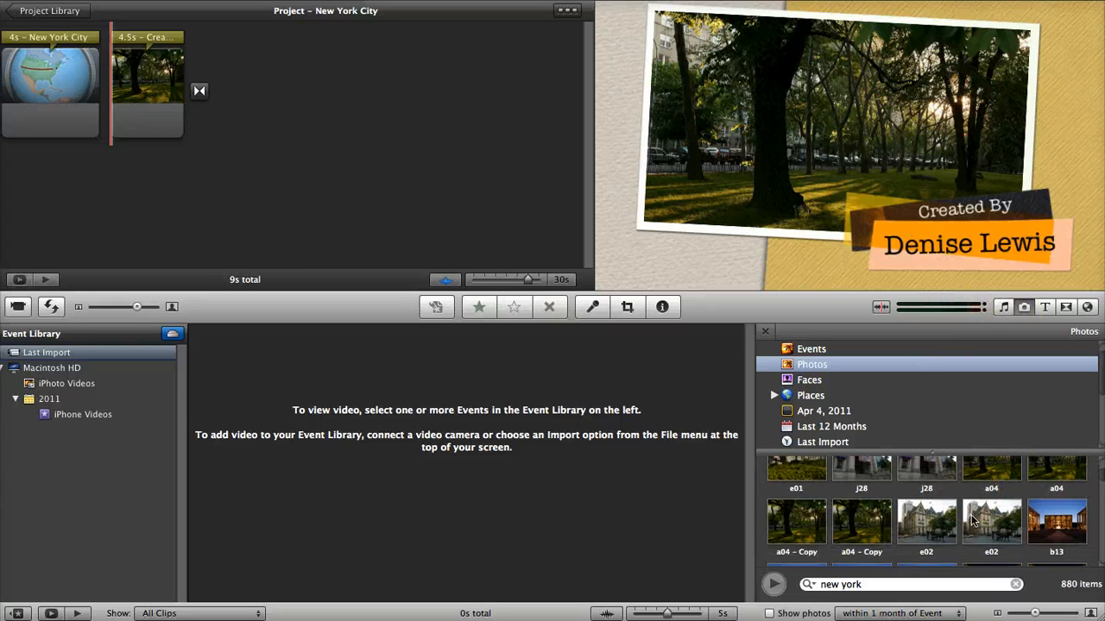
pyautogui.scroll(-2, 973, 518)
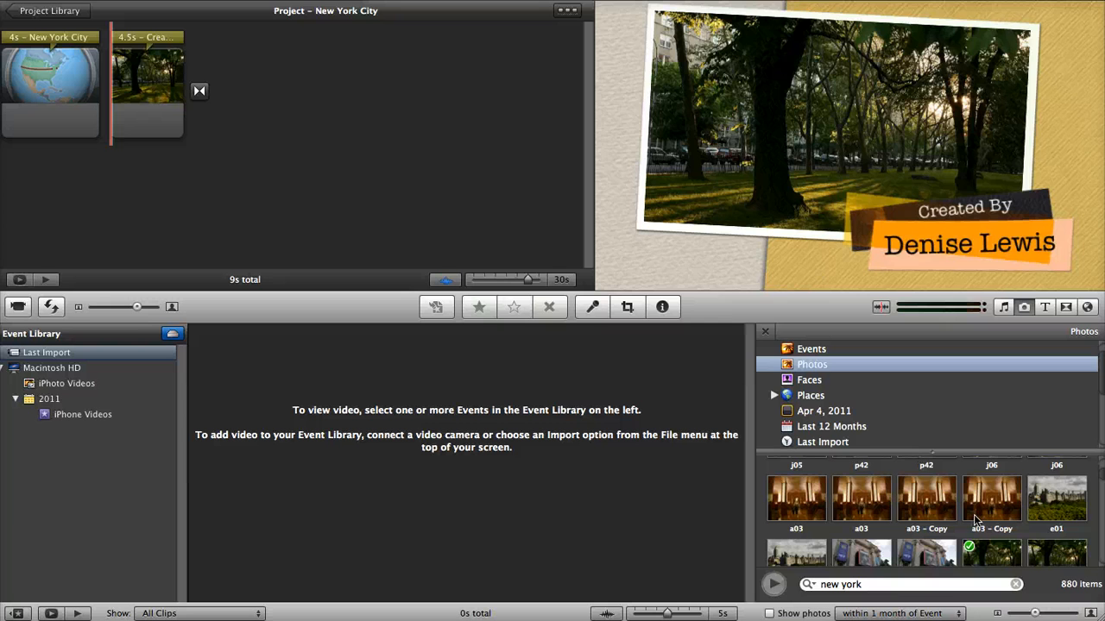
pyautogui.click(1053, 508)
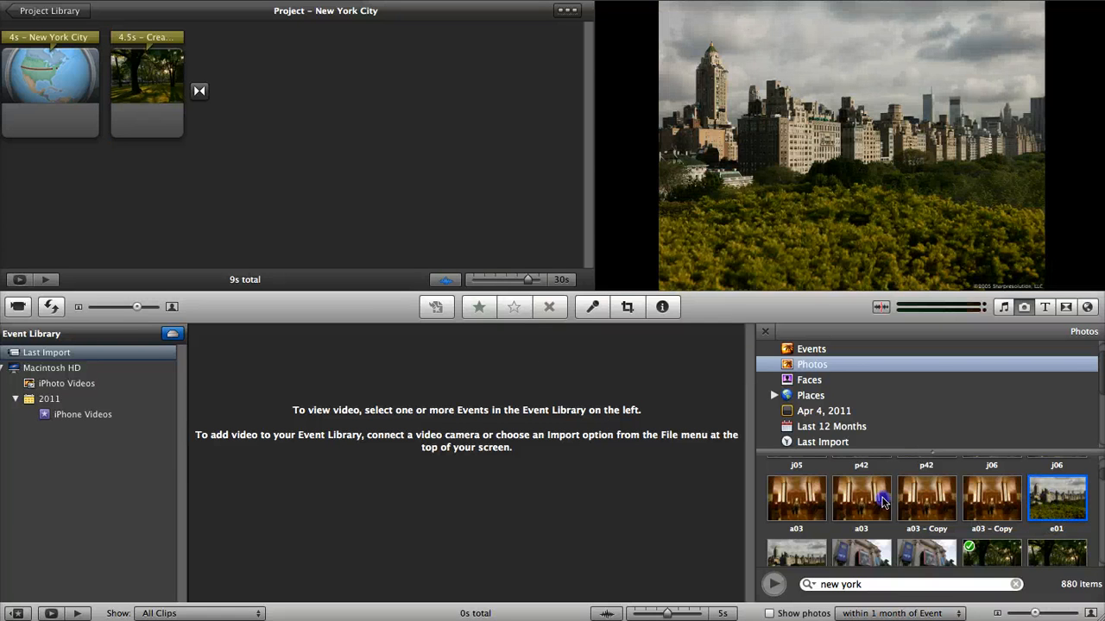
pyautogui.moveTo(882, 503); pyautogui.dragTo(249, 118)
# - Look through the photo library's New York pictures for another shot that fits after the skyline photo
pyautogui.scroll(-4, 882, 530)
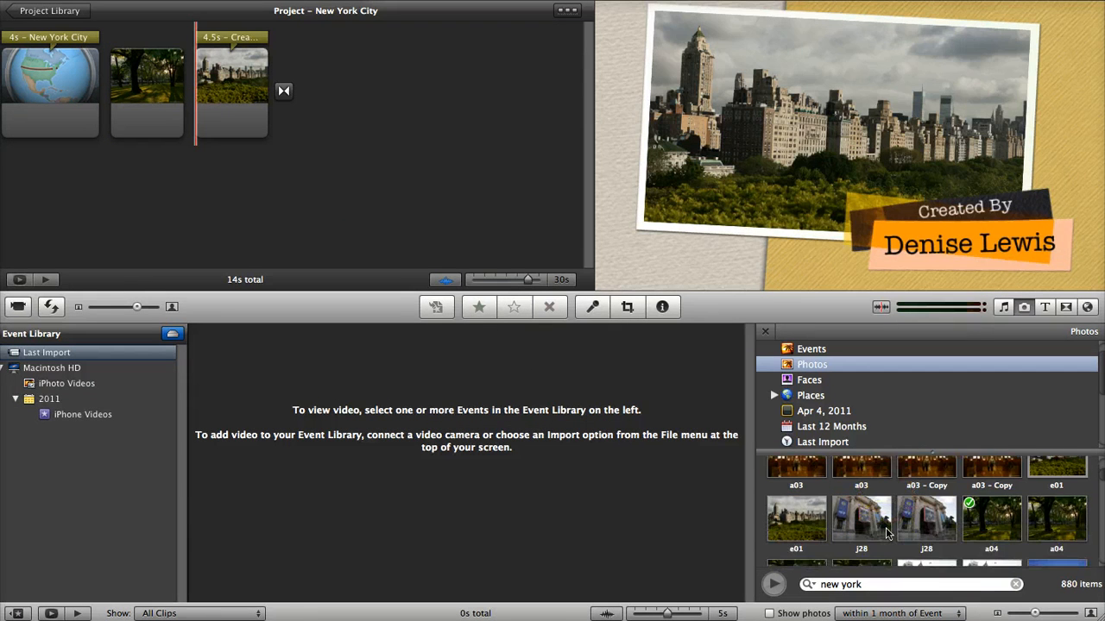
pyautogui.scroll(-10, 885, 532)
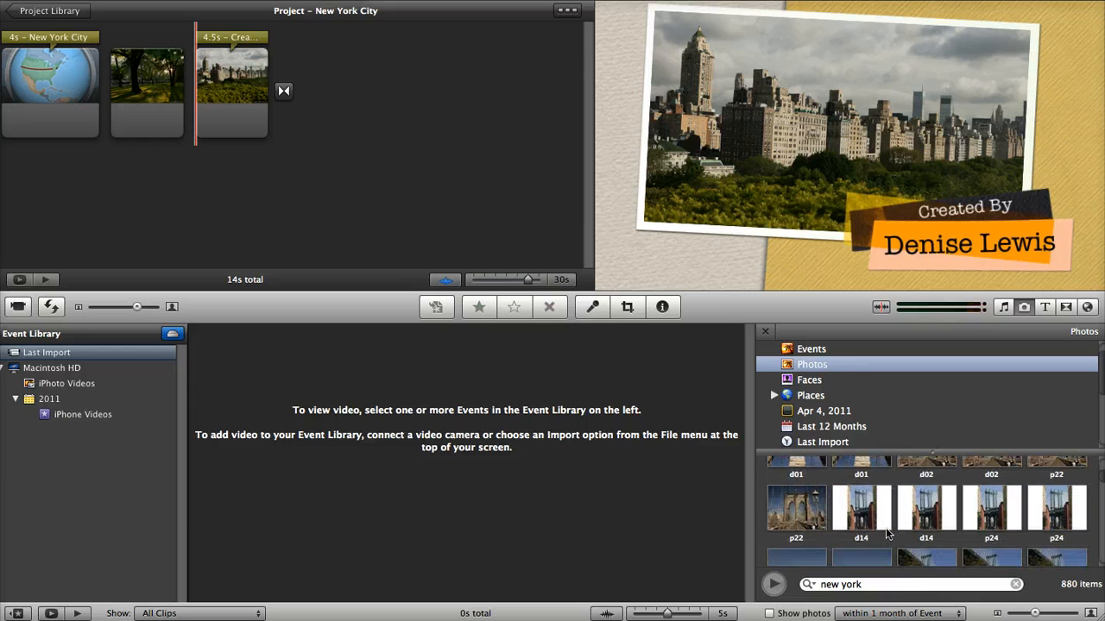
pyautogui.scroll(-10, 886, 533)
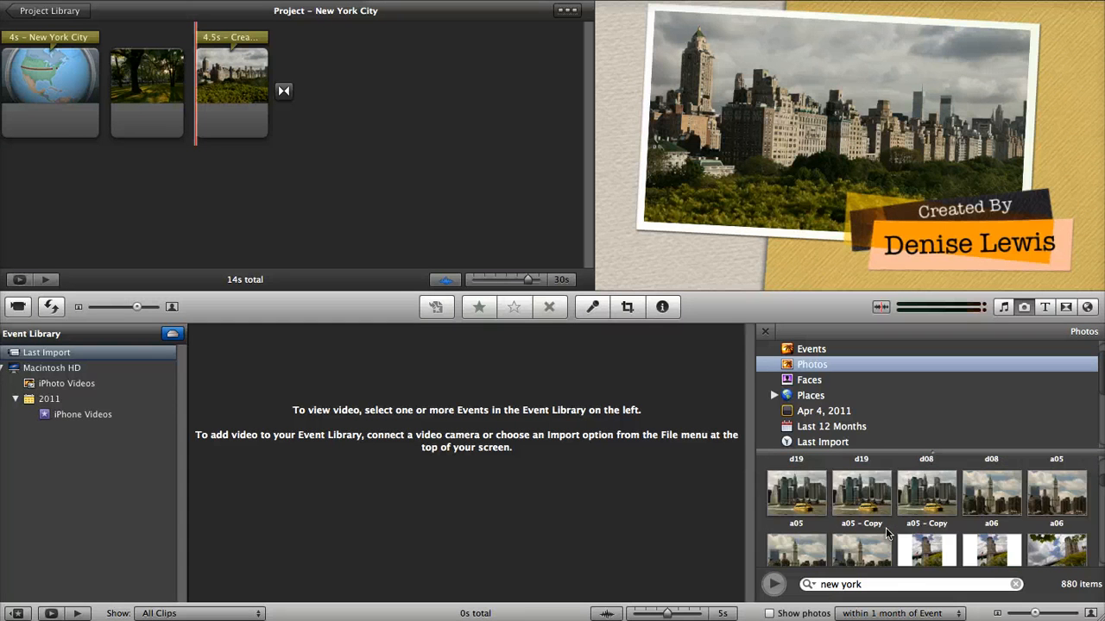
pyautogui.scroll(-10, 885, 534)
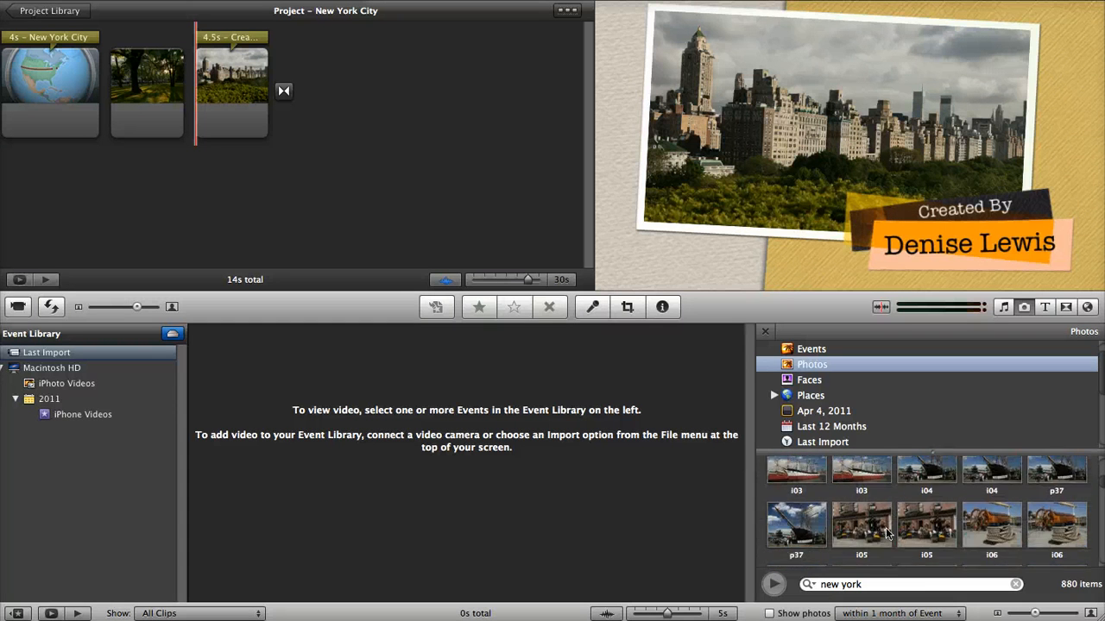
pyautogui.scroll(-10, 886, 534)
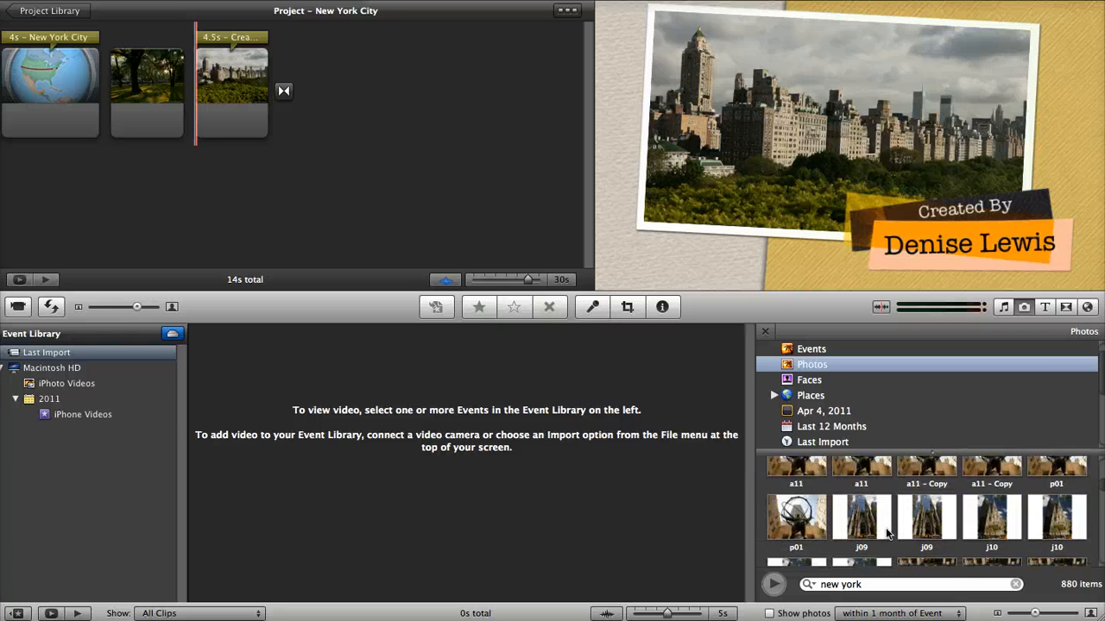
pyautogui.scroll(-10, 886, 533)
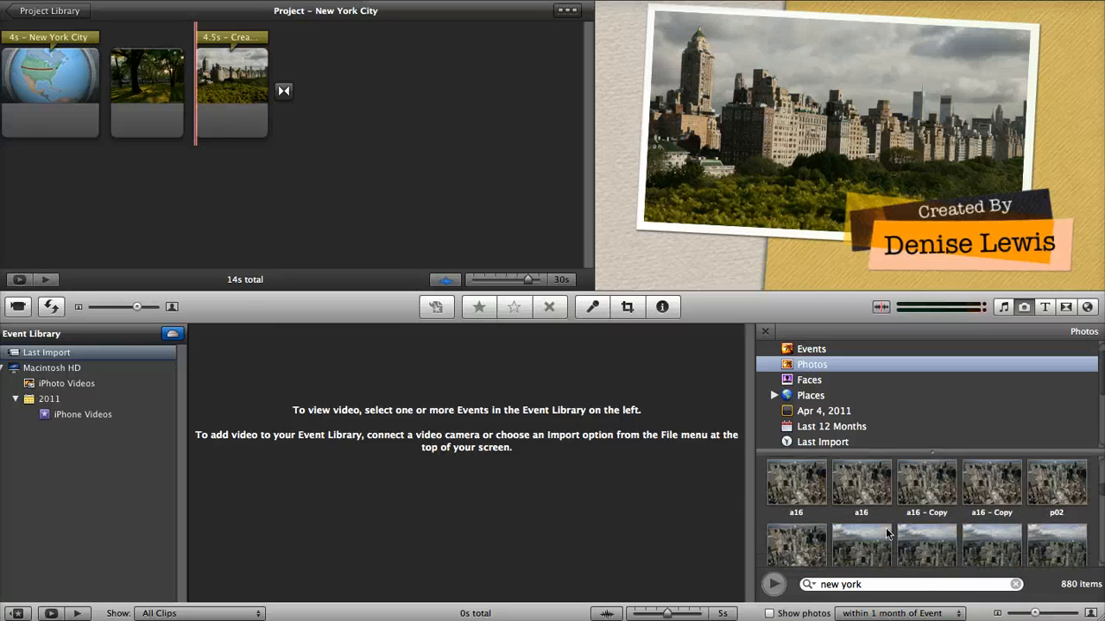
pyautogui.scroll(-10, 886, 534)
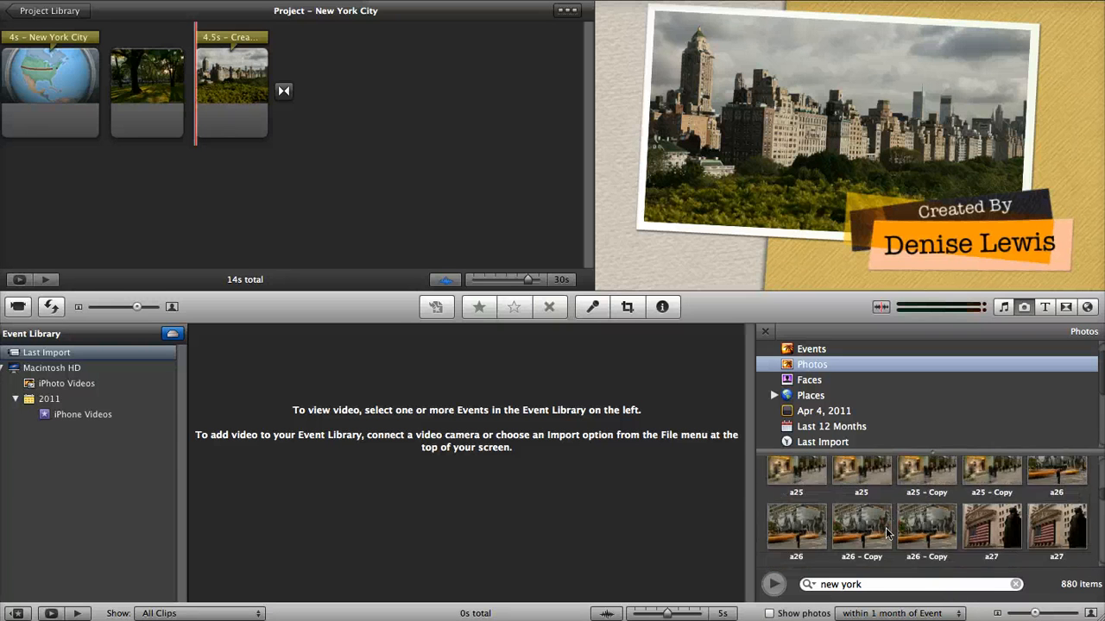
pyautogui.scroll(-10, 886, 533)
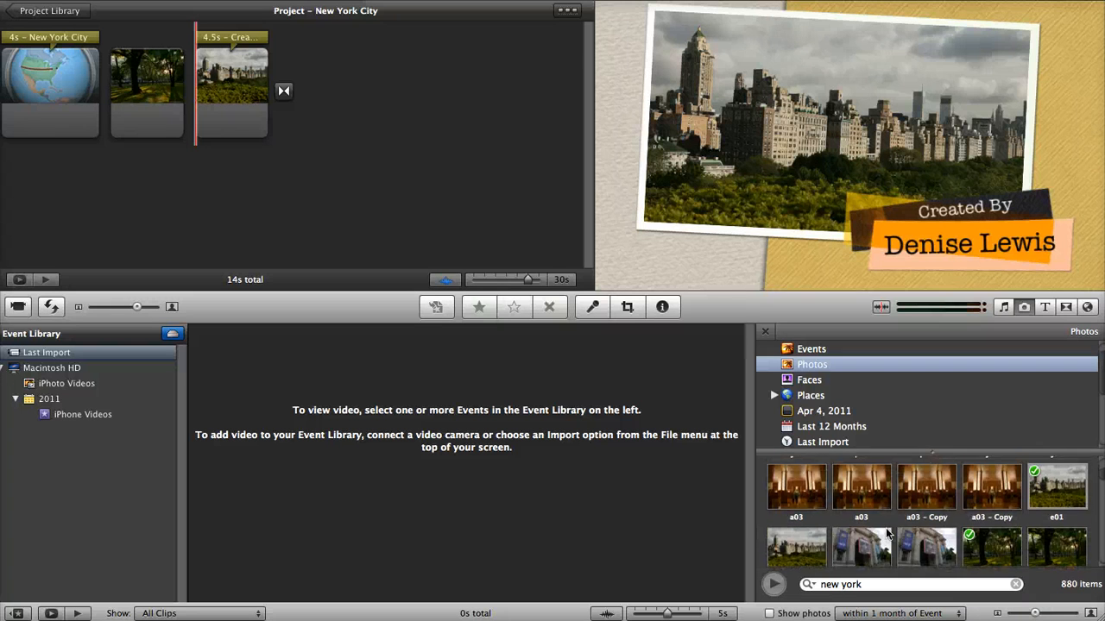
pyautogui.scroll(-10, 885, 533)
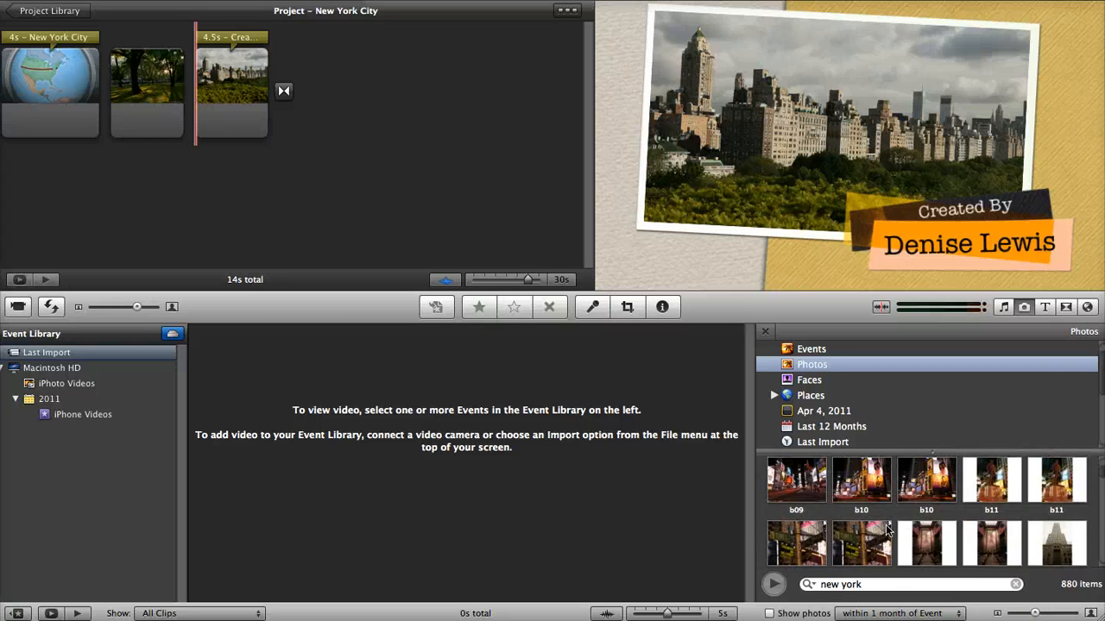
pyautogui.scroll(-10, 885, 534)
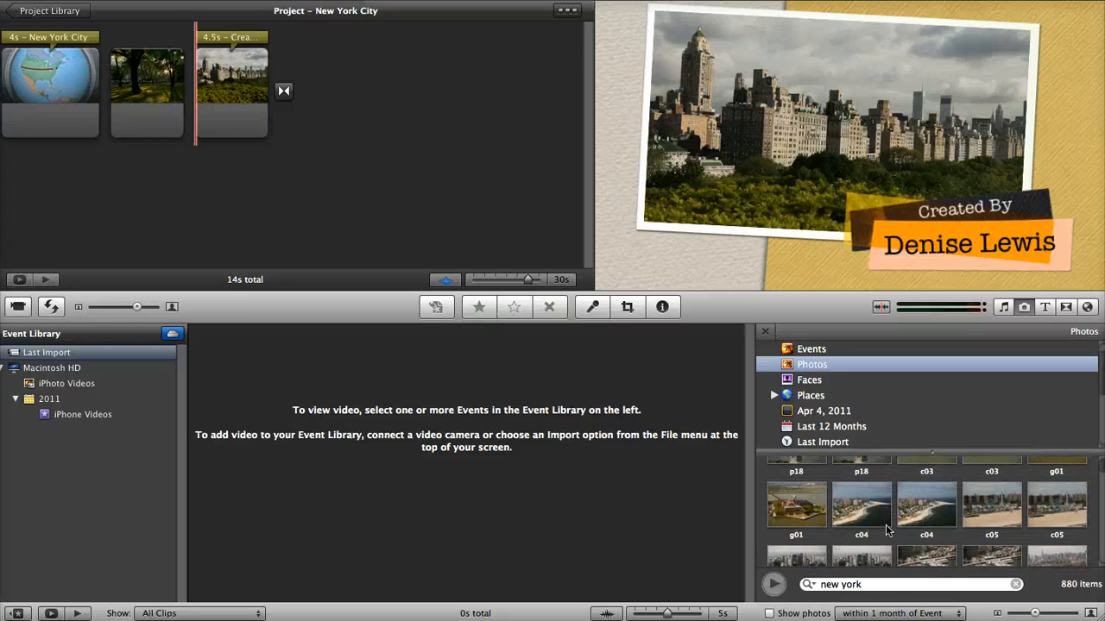
pyautogui.scroll(-10, 885, 527)
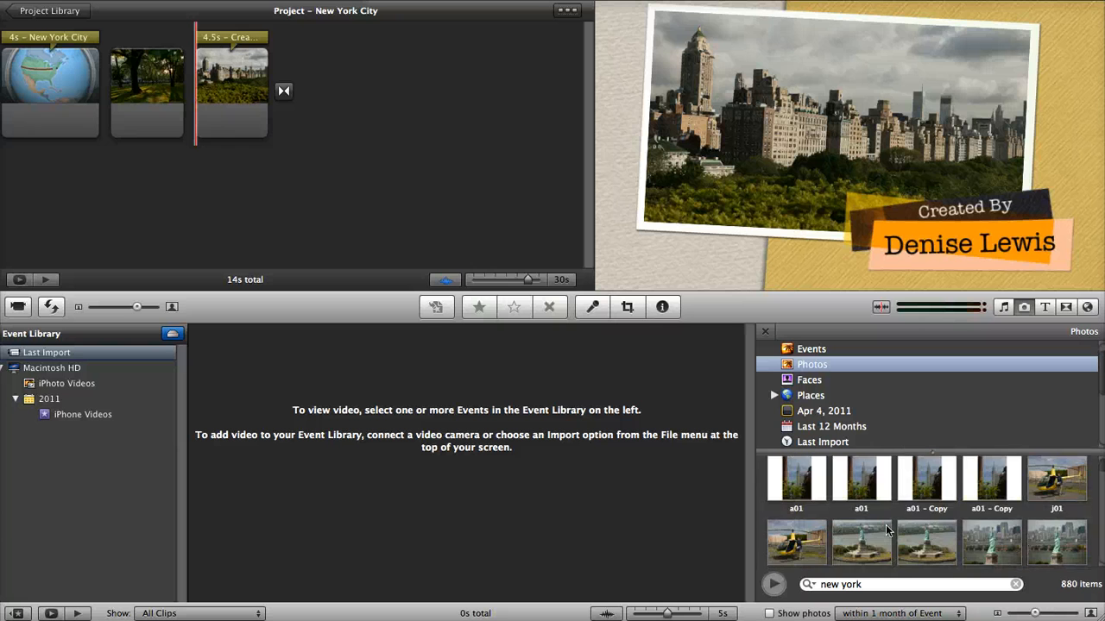
# - Add the aerial Central Park photo p19 to the end of the project
pyautogui.scroll(-8, 886, 530)
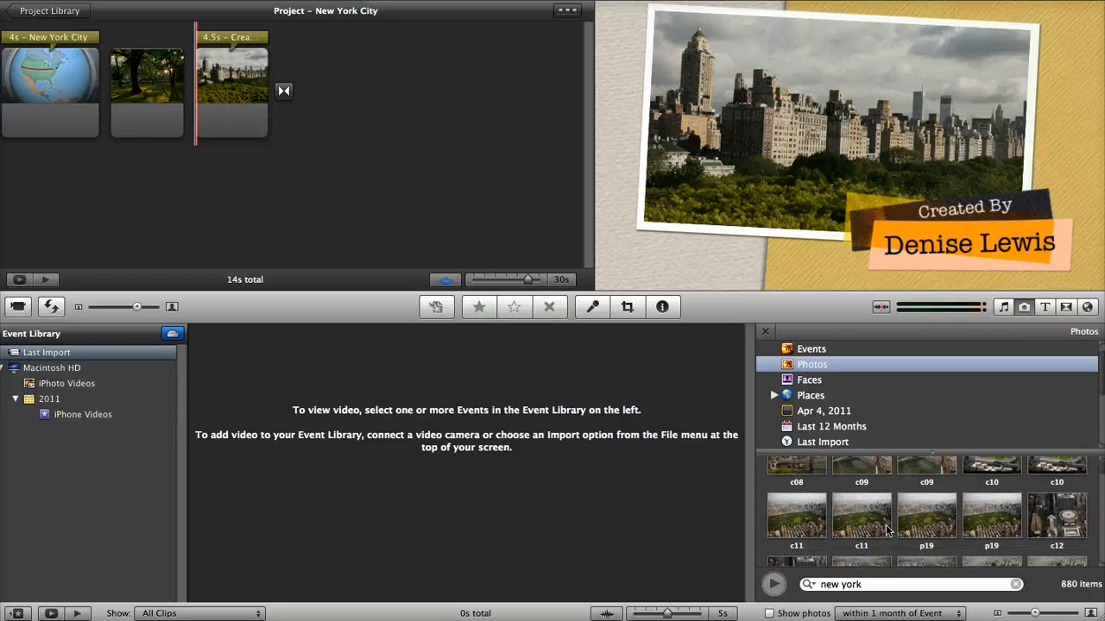
pyautogui.scroll(-2, 886, 530)
pyautogui.click(911, 507)
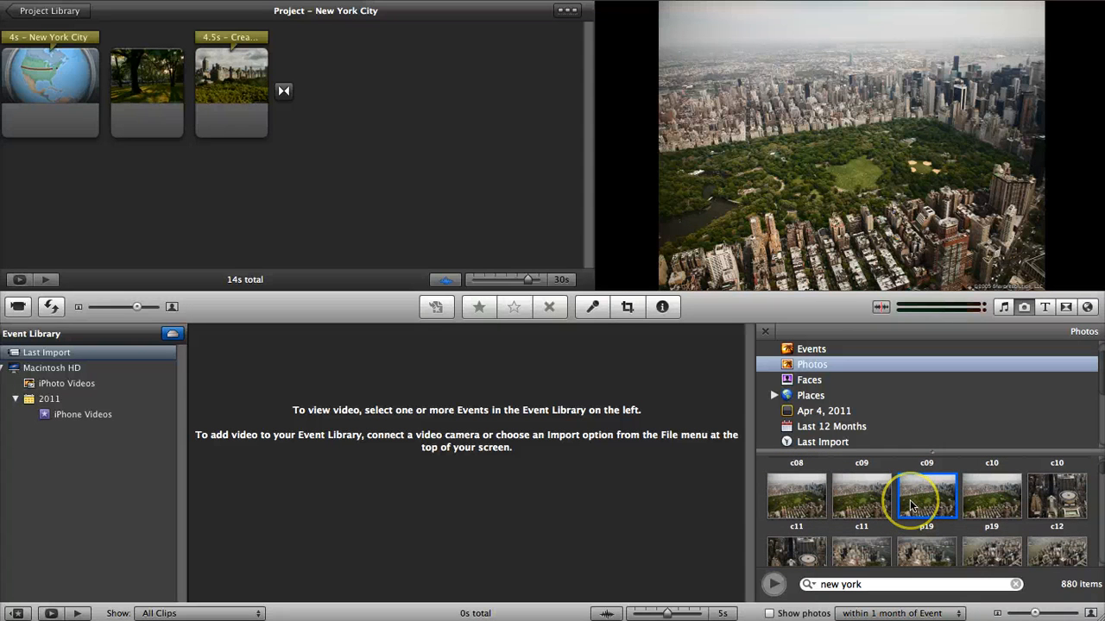
pyautogui.moveTo(569, 278); pyautogui.dragTo(756, 418)
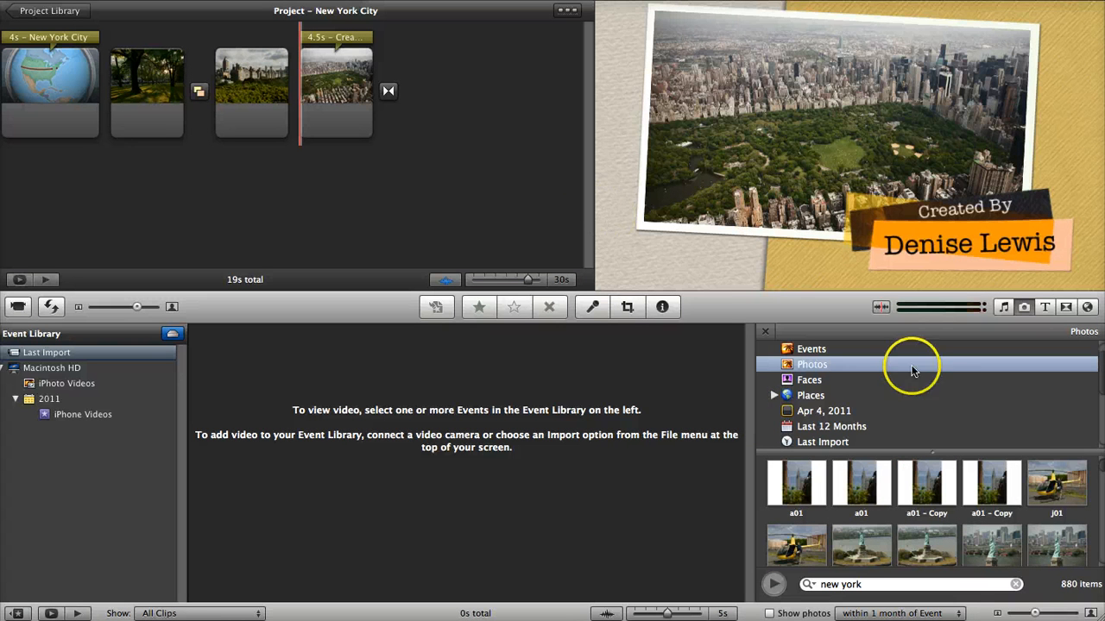
# - Add the Statue of Liberty photo c02 and the Ellis Island photo c03 to the end of the project
pyautogui.click(1016, 553)
pyautogui.moveTo(1012, 554); pyautogui.dragTo(878, 504)
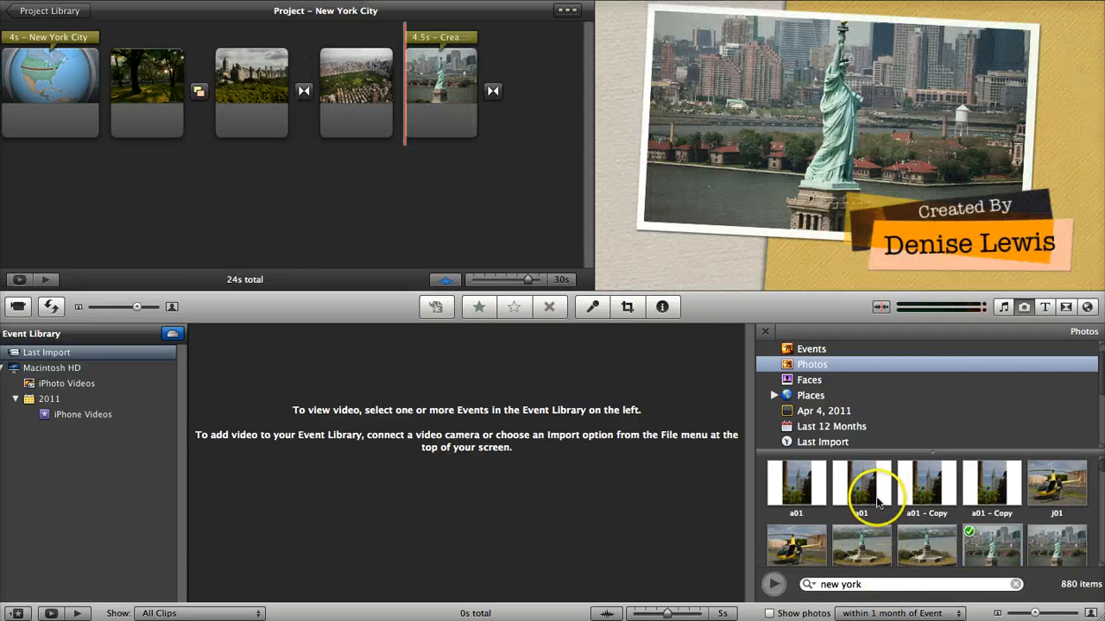
pyautogui.scroll(-2, 878, 504)
pyautogui.click(925, 517)
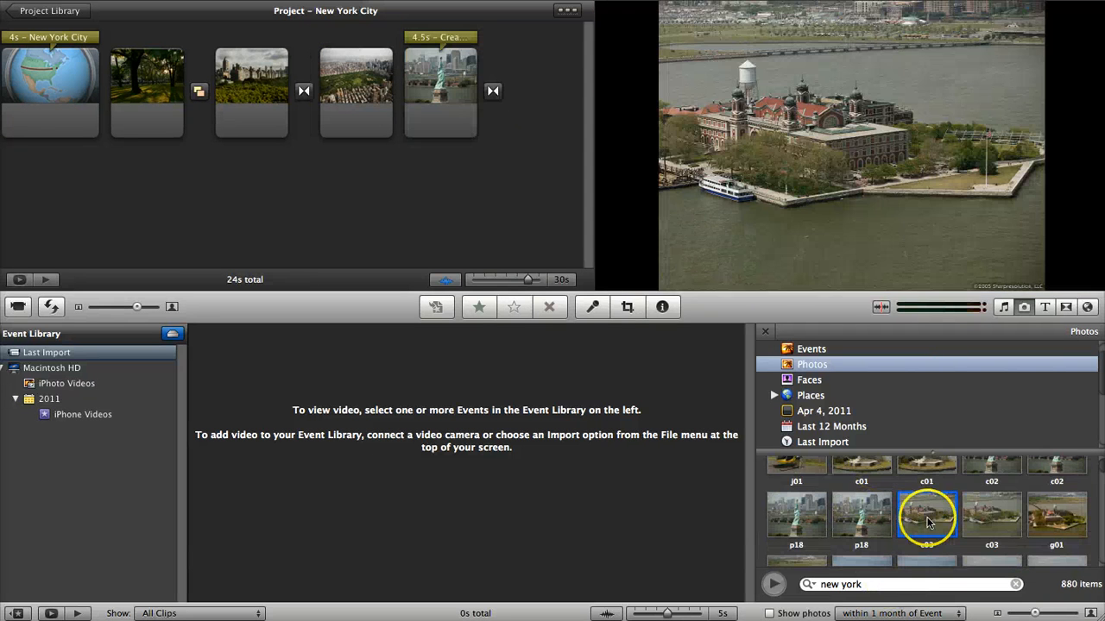
pyautogui.moveTo(908, 515); pyautogui.dragTo(556, 95)
pyautogui.scroll(-3, 1026, 518)
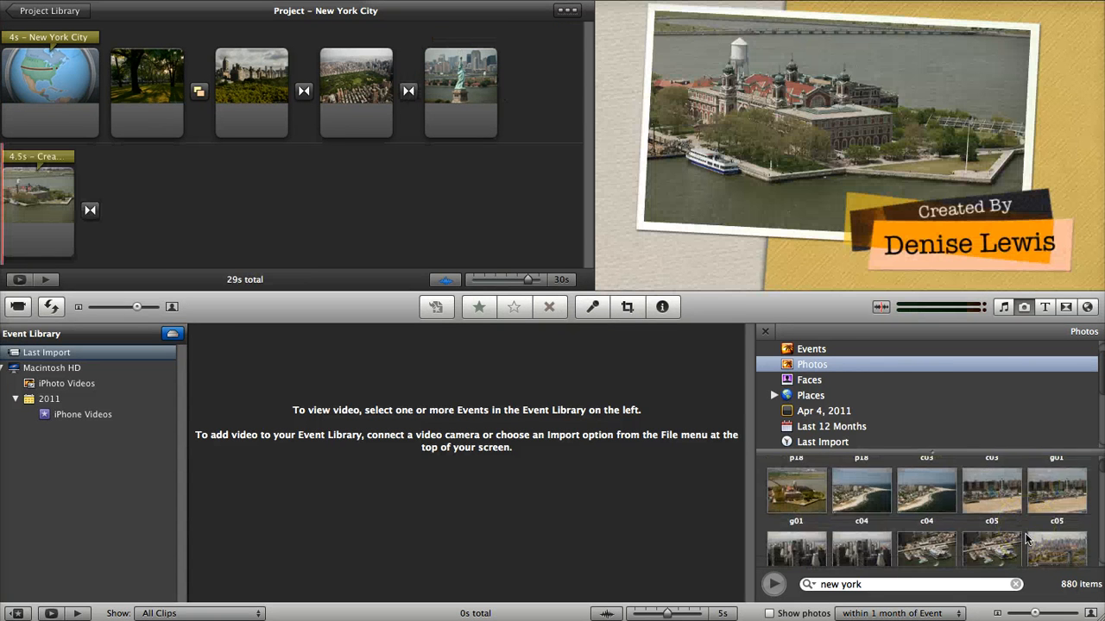
# - Add the Times Square night photo b08 to the end of the project
pyautogui.scroll(-5, 1027, 539)
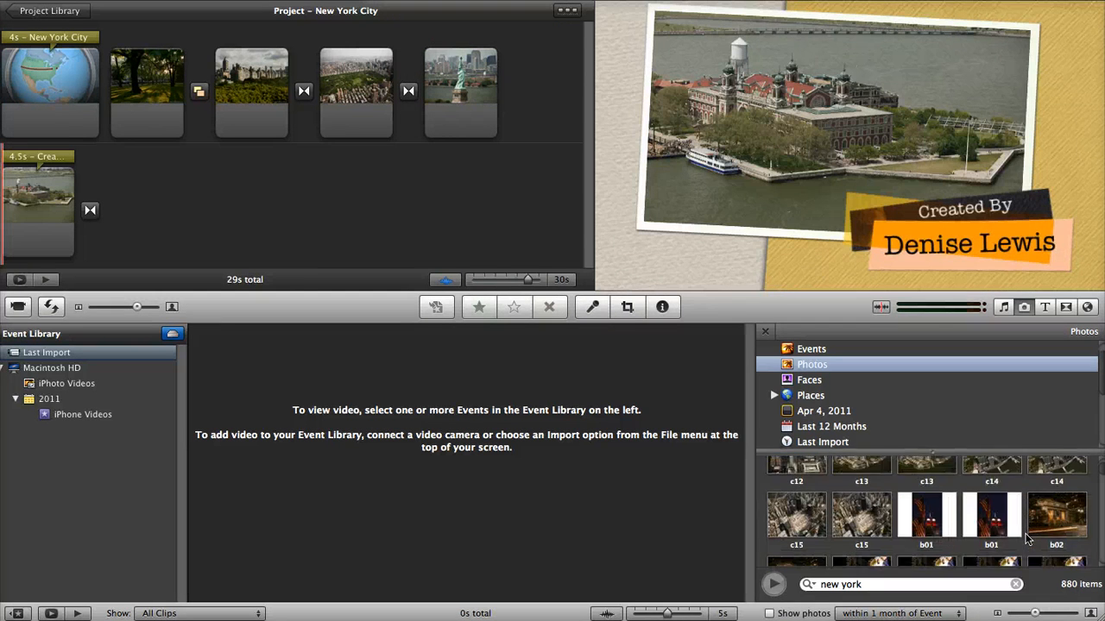
pyautogui.scroll(-6, 1027, 539)
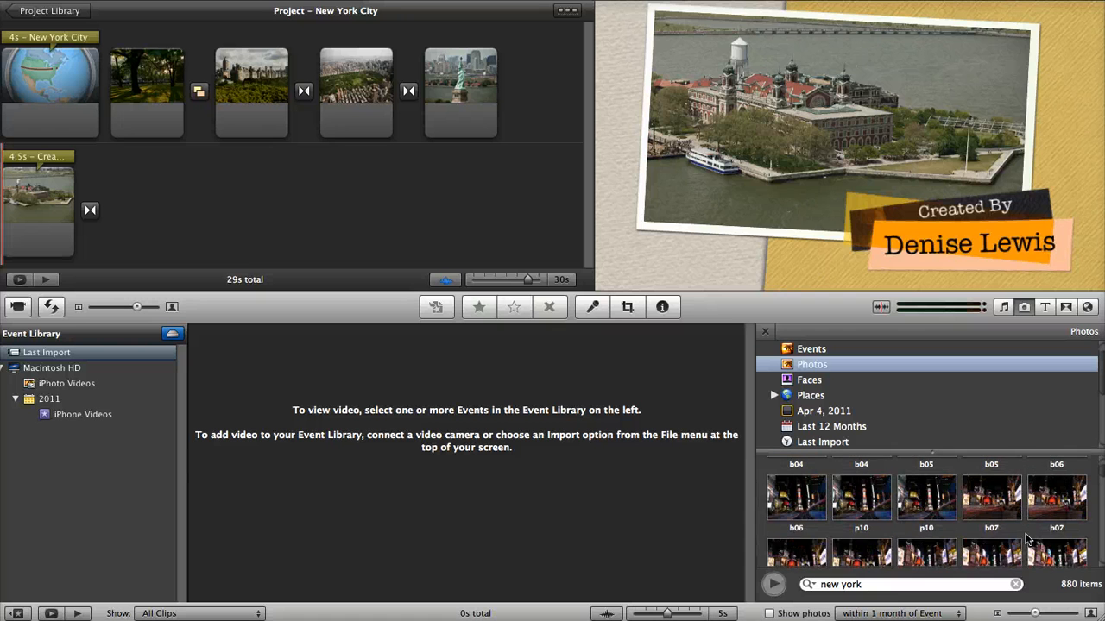
pyautogui.click(936, 517)
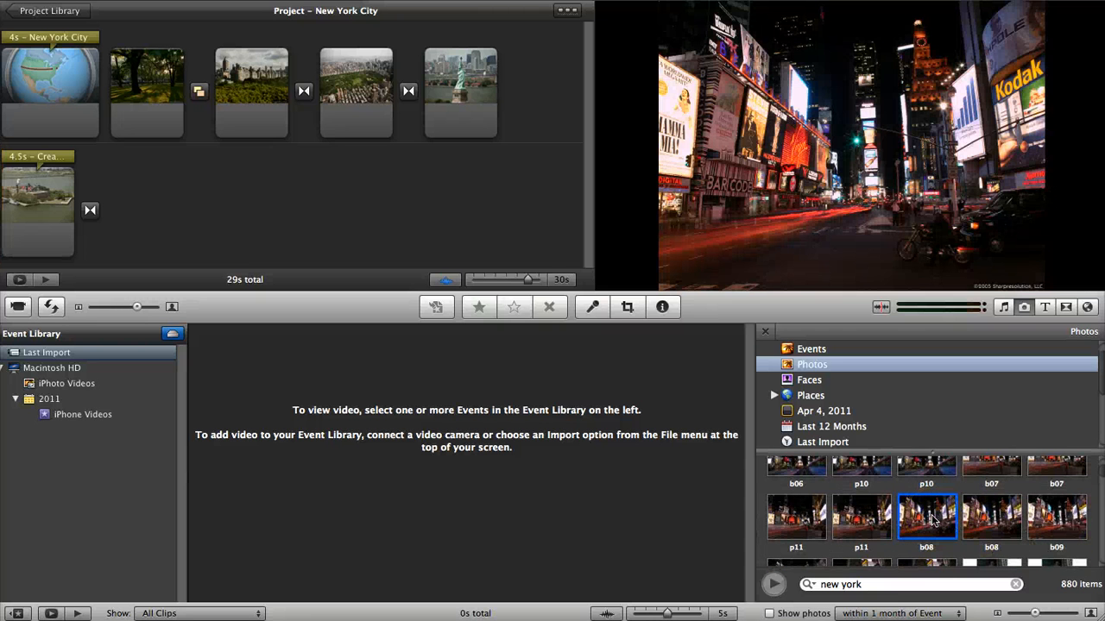
pyautogui.moveTo(932, 519); pyautogui.dragTo(173, 186)
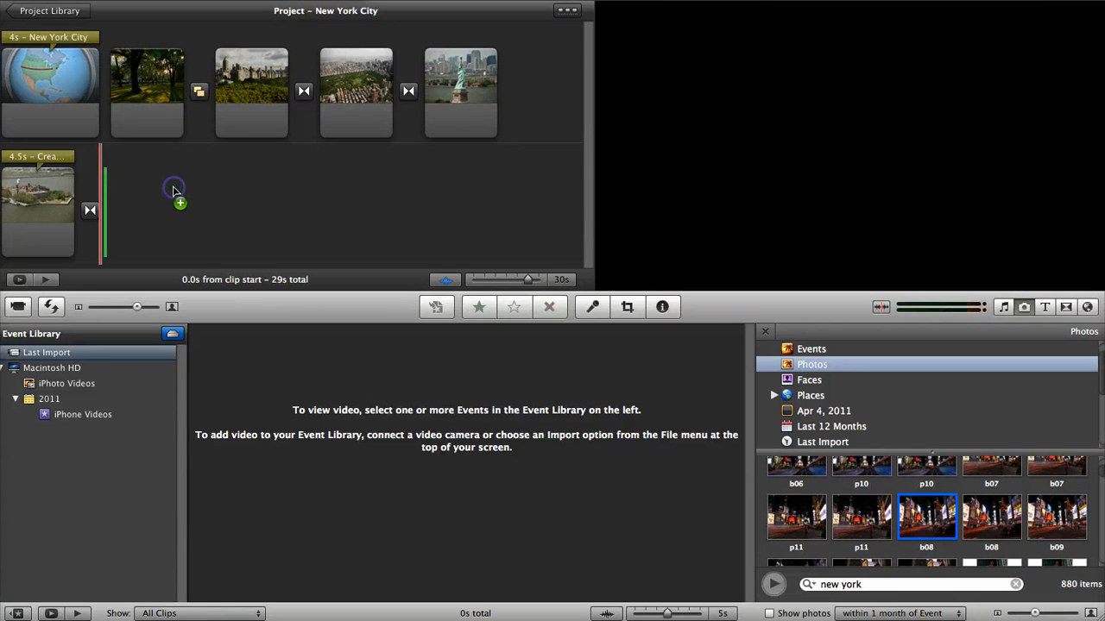
# - Add the Empire State Building photo a02 - Copy to the end of the project, after the Times Square photo
pyautogui.scroll(-3, 876, 522)
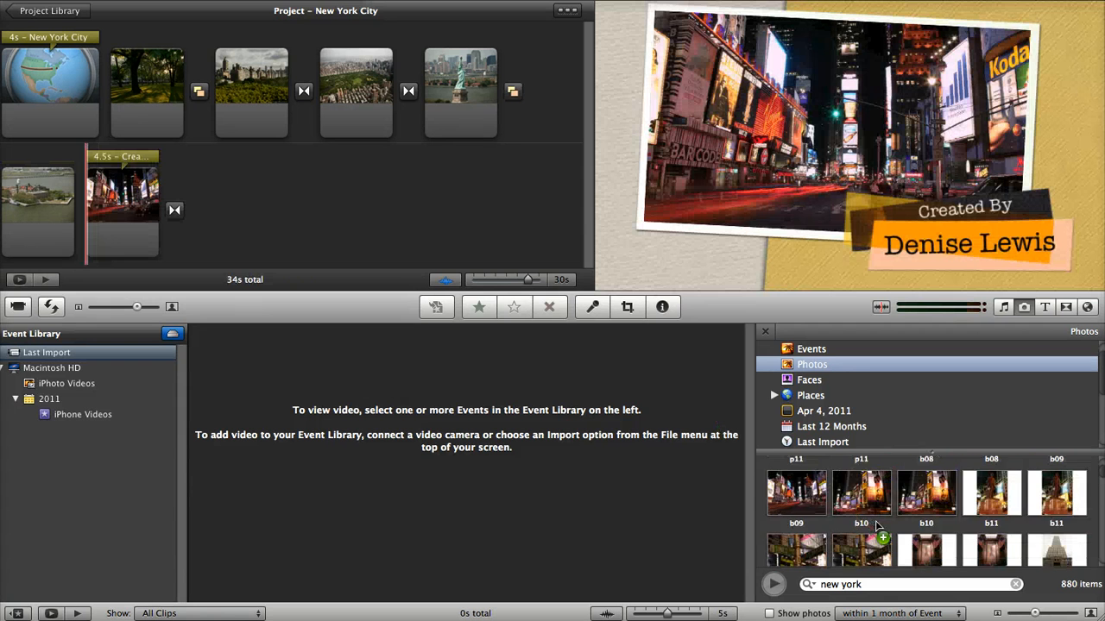
pyautogui.scroll(-3, 875, 523)
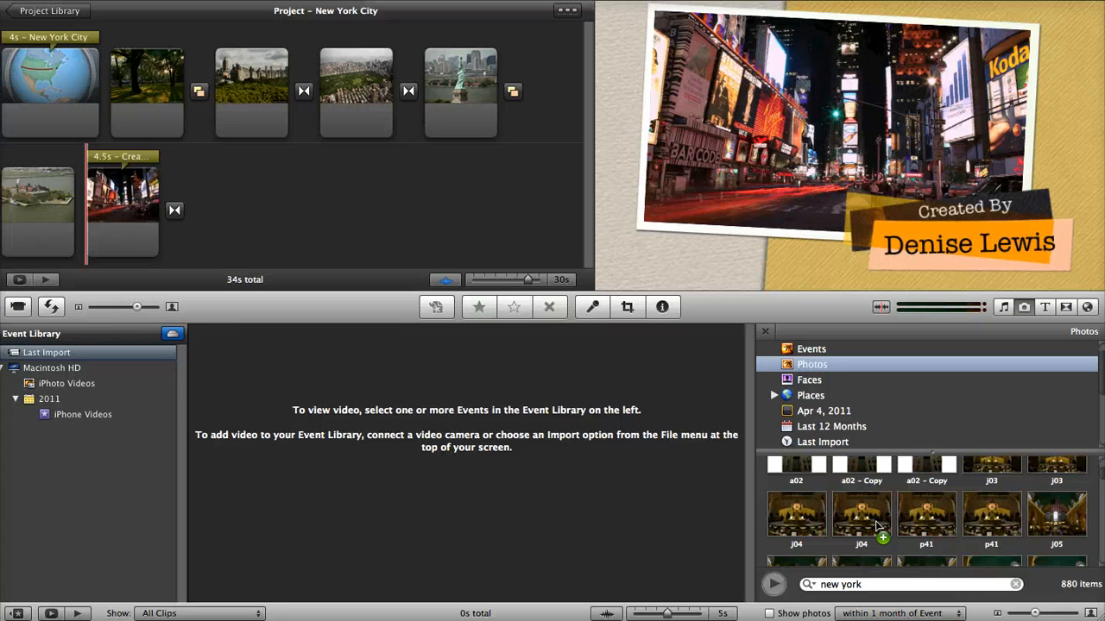
pyautogui.click(865, 475)
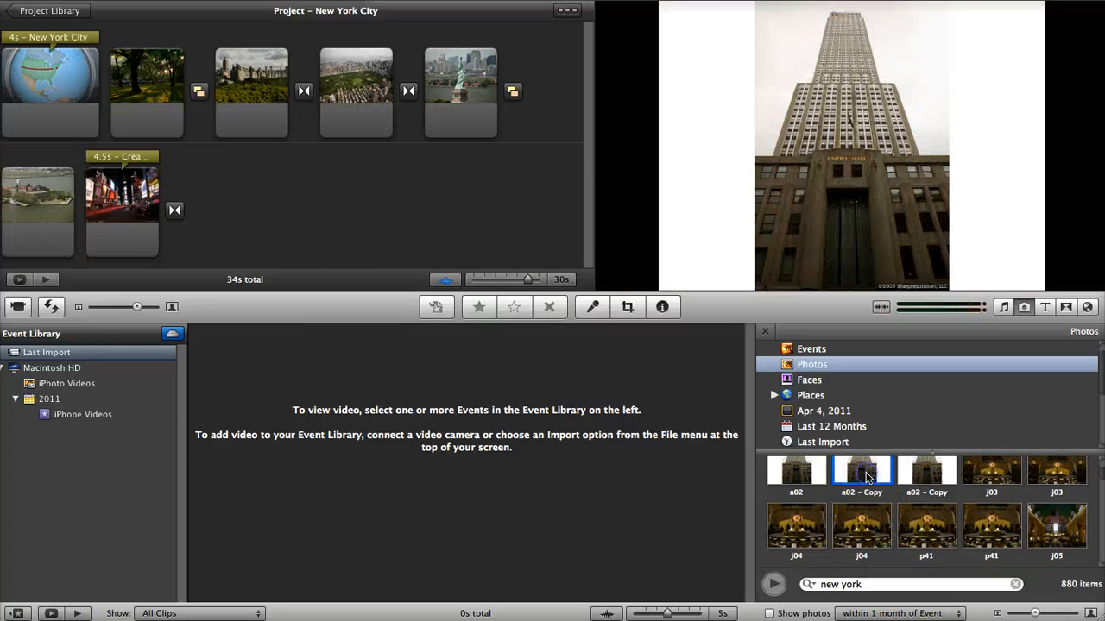
pyautogui.moveTo(848, 466); pyautogui.dragTo(303, 239)
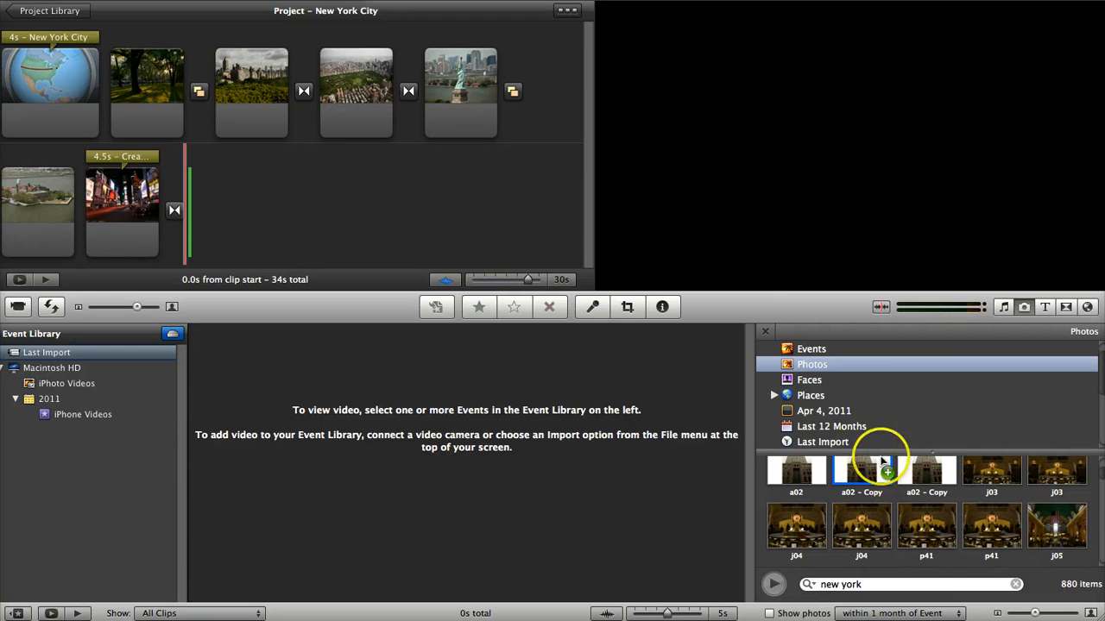
# - Add the museum entrance photo j28 to the end of the project
pyautogui.scroll(-5, 911, 531)
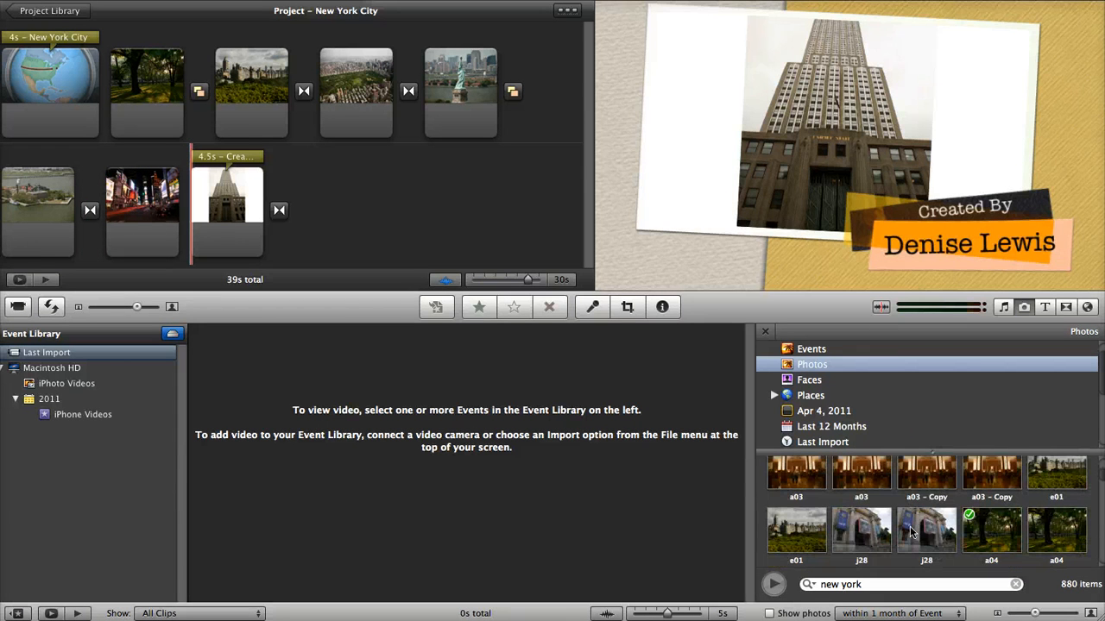
pyautogui.click(911, 533)
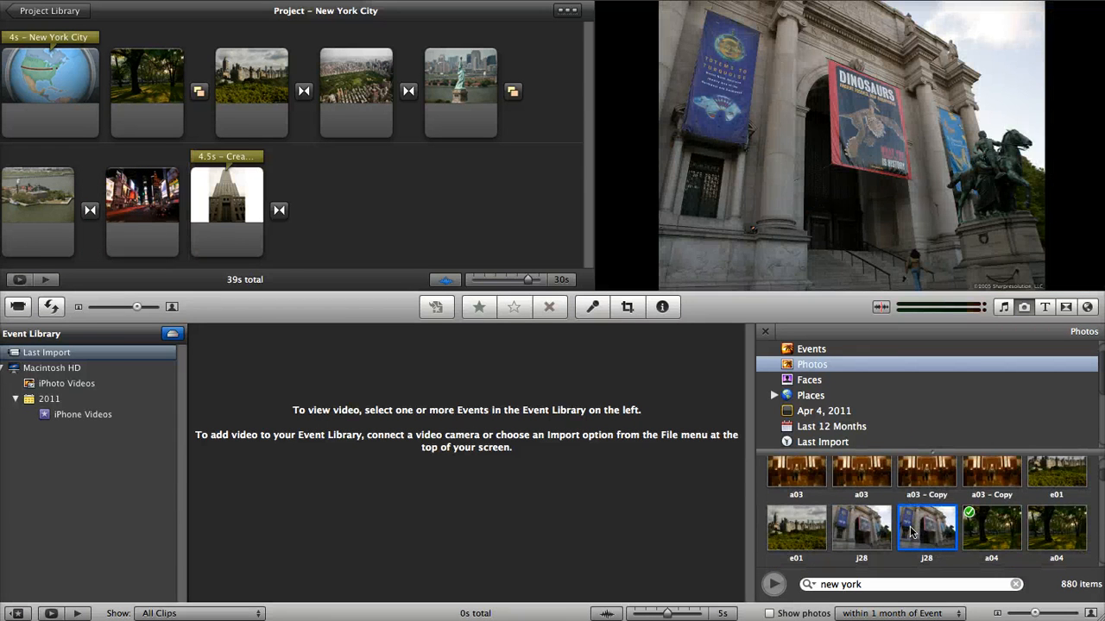
pyautogui.moveTo(912, 532); pyautogui.dragTo(379, 226)
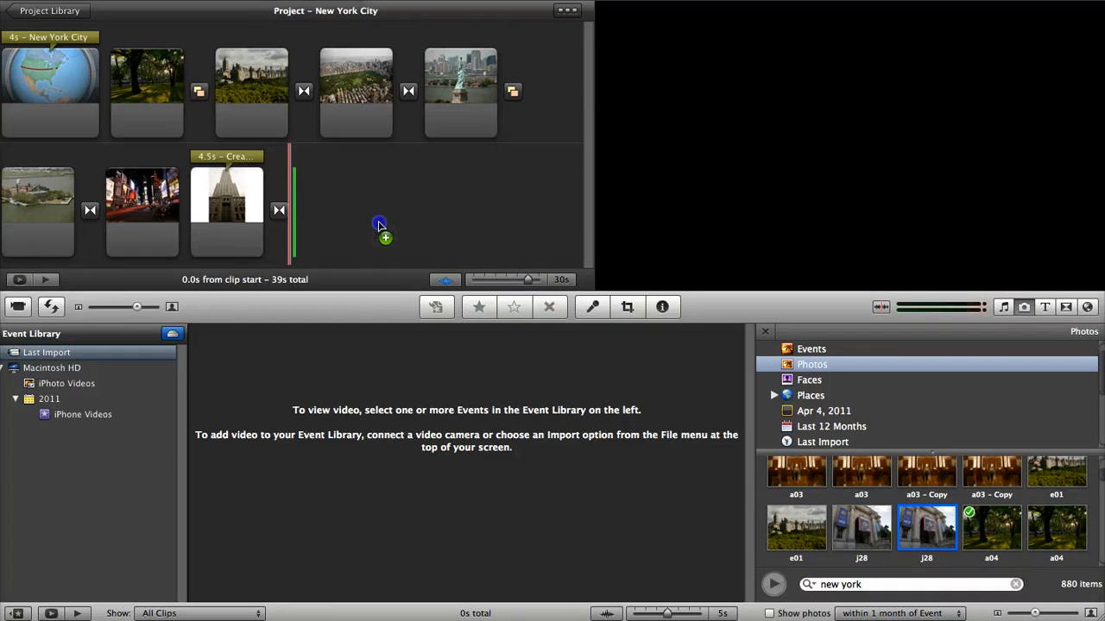
# - Find the downtown skyline photo a06 - Copy in the photo library and add it to the end of the project
pyautogui.scroll(-4, 902, 528)
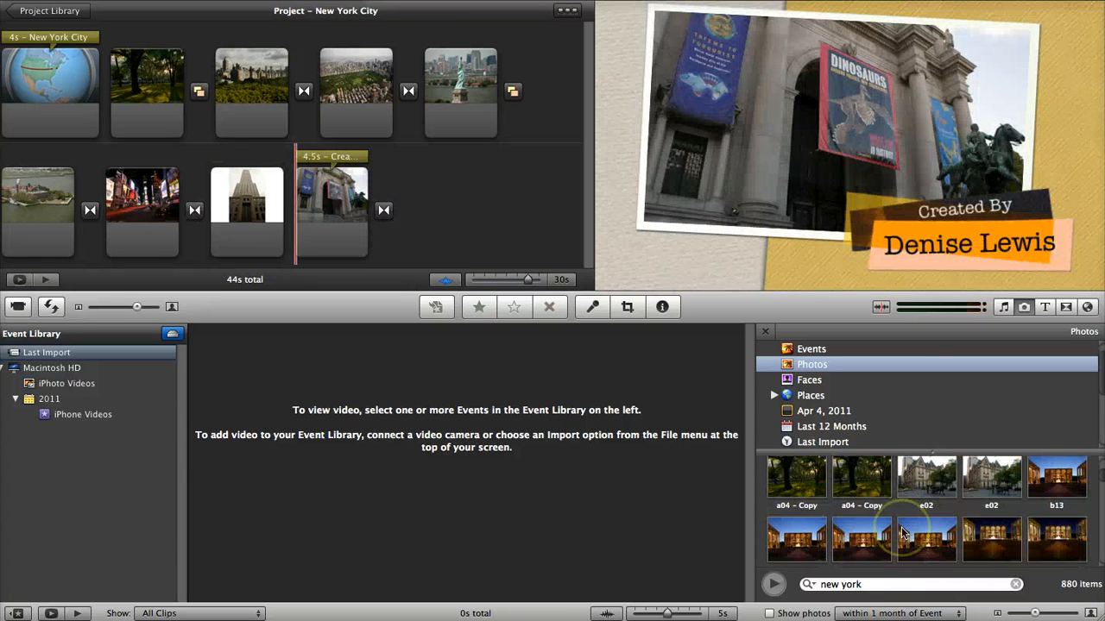
pyautogui.scroll(-5, 902, 528)
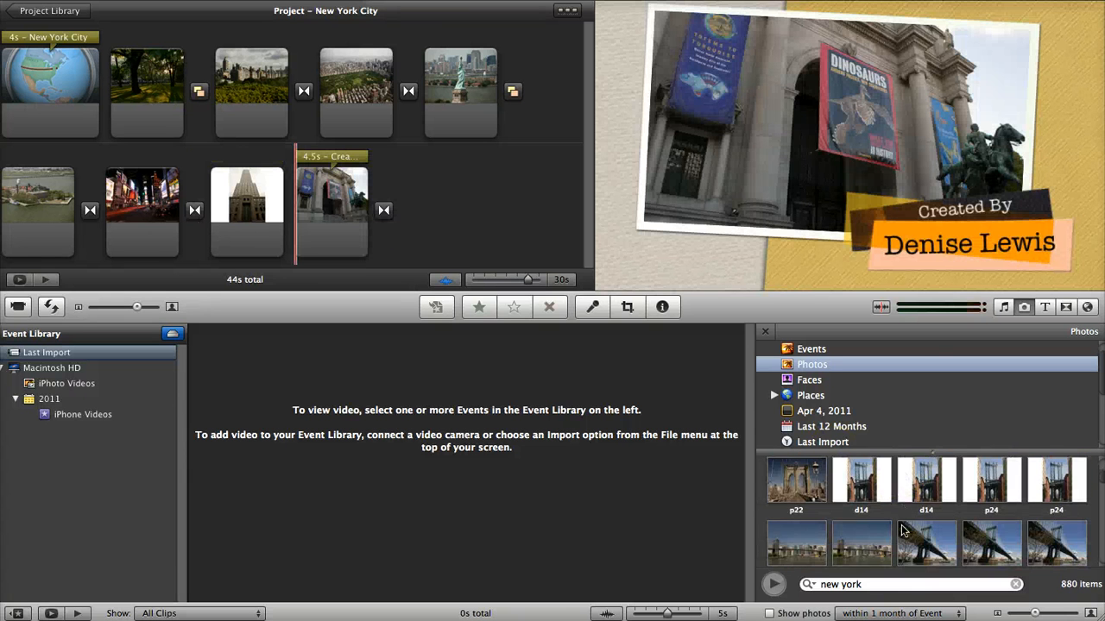
pyautogui.scroll(-5, 902, 531)
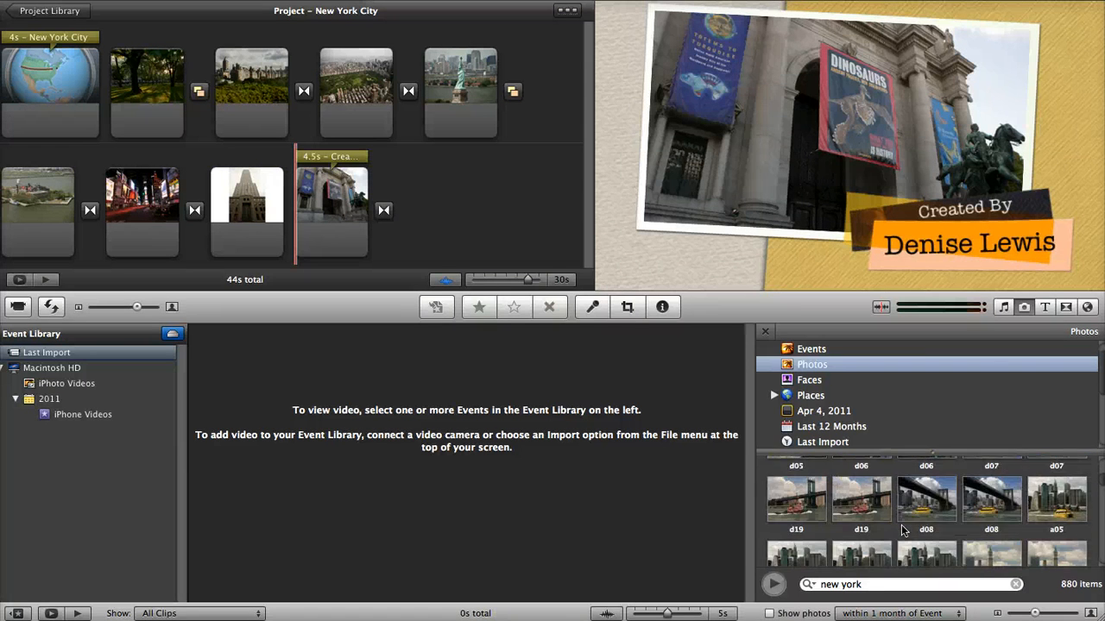
pyautogui.scroll(-5, 901, 529)
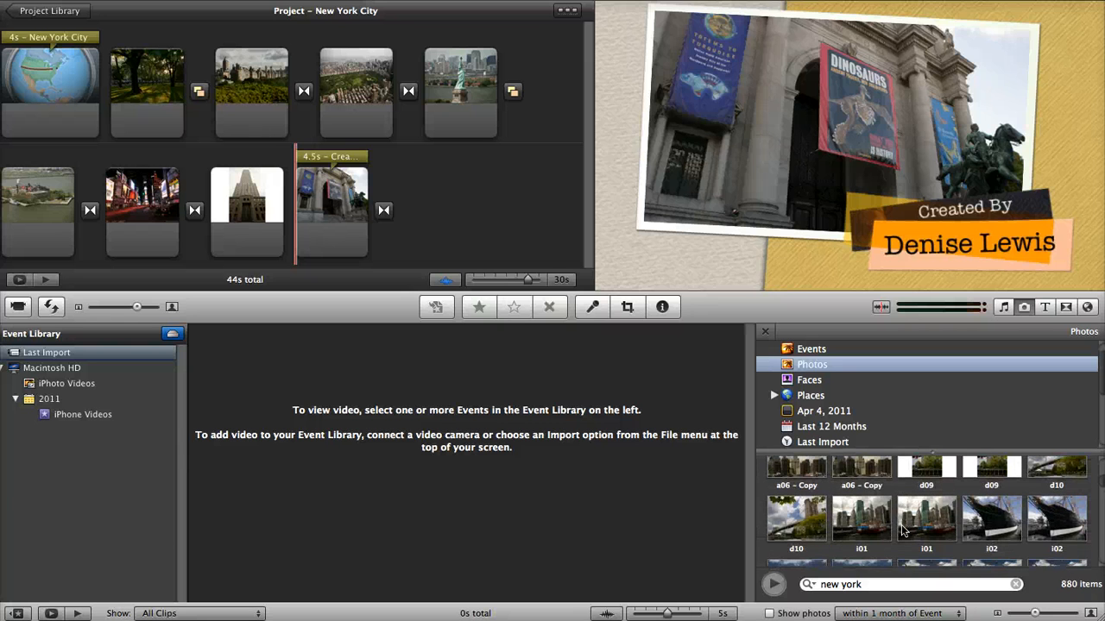
pyautogui.scroll(1, 902, 522)
pyautogui.click(859, 473)
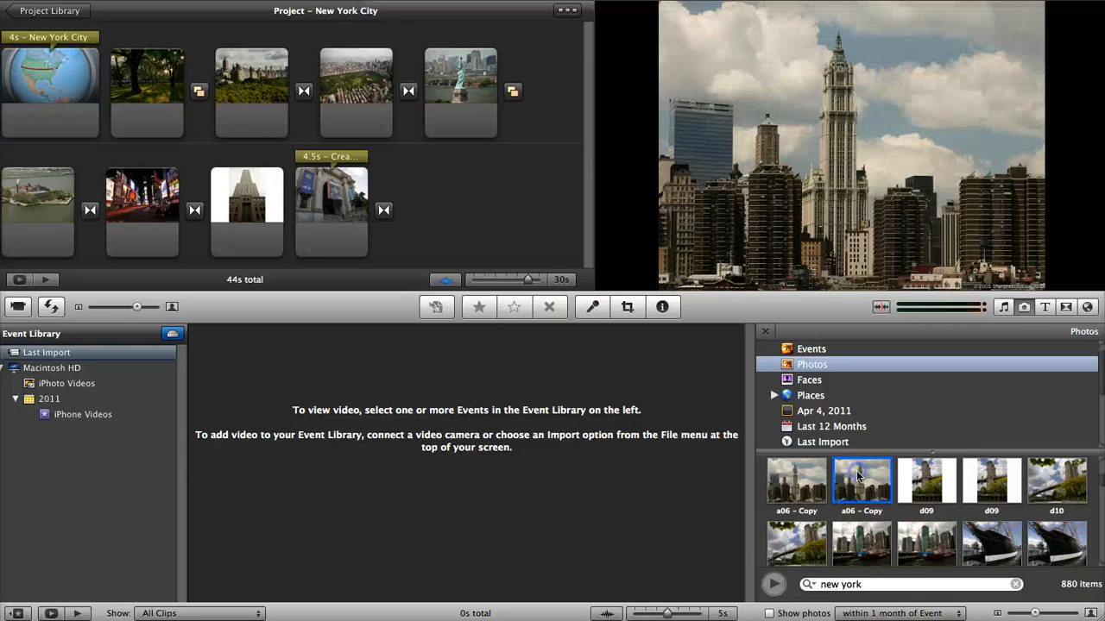
pyautogui.moveTo(857, 477)
pyautogui.mouseDown()
pyautogui.moveTo(432, 257)
pyautogui.moveTo(429, 234)
pyautogui.moveTo(916, 480)
pyautogui.moveTo(921, 540)
pyautogui.mouseUp()
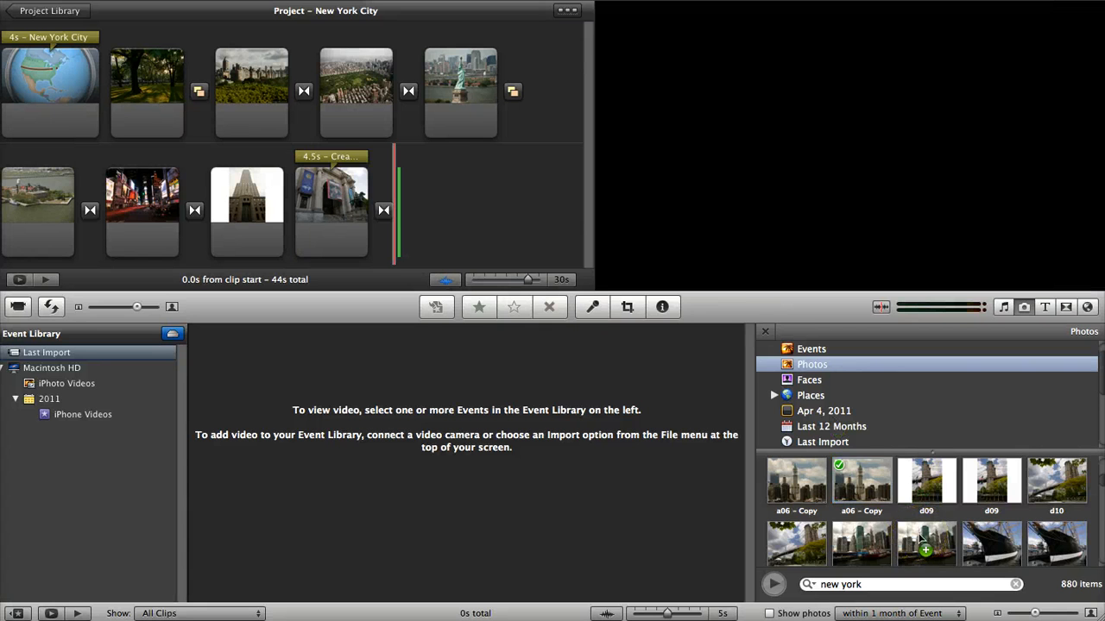
# - Find the Radio City photo b16 and insert it between the Times Square and Empire State Building photos, without replacing a clip
pyautogui.scroll(-2, 920, 539)
pyautogui.scroll(-5, 920, 540)
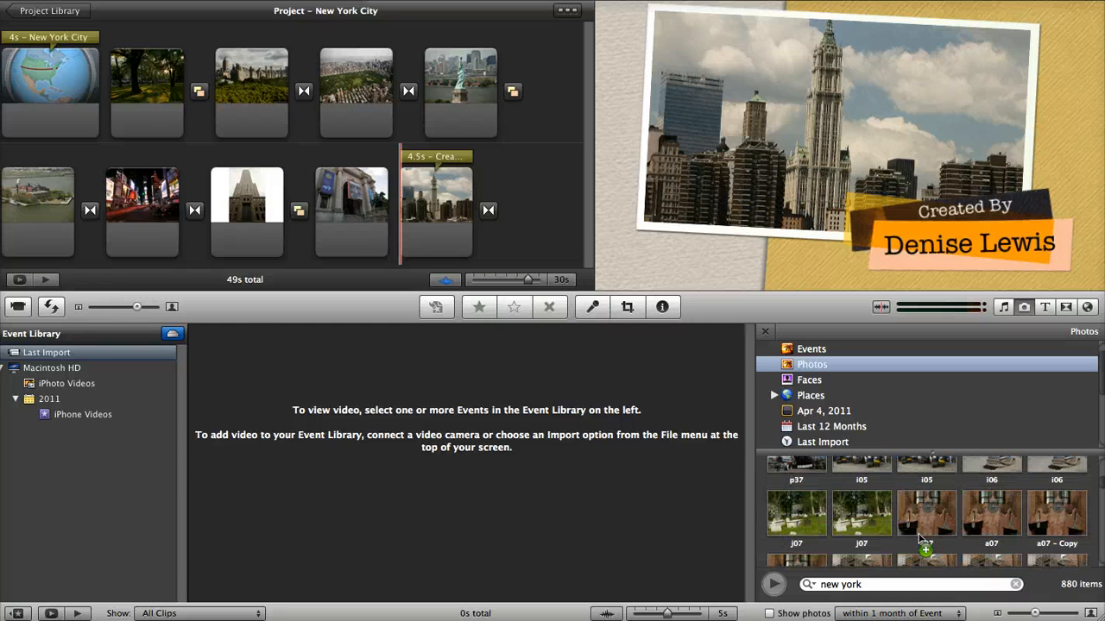
pyautogui.click(356, 248)
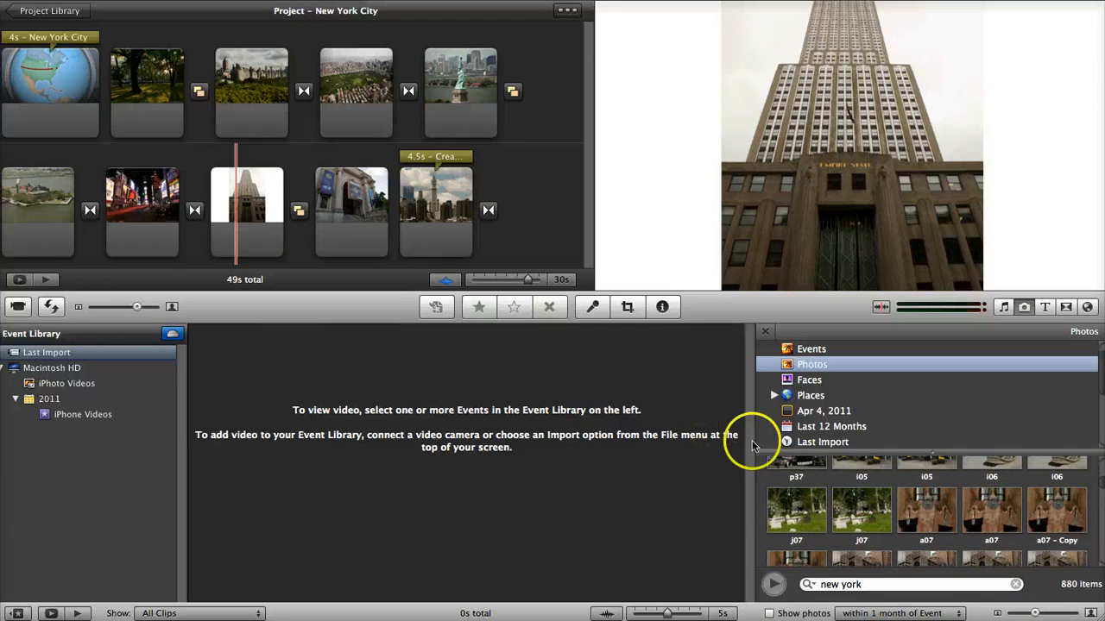
pyautogui.scroll(-3, 814, 473)
pyautogui.scroll(-3, 815, 473)
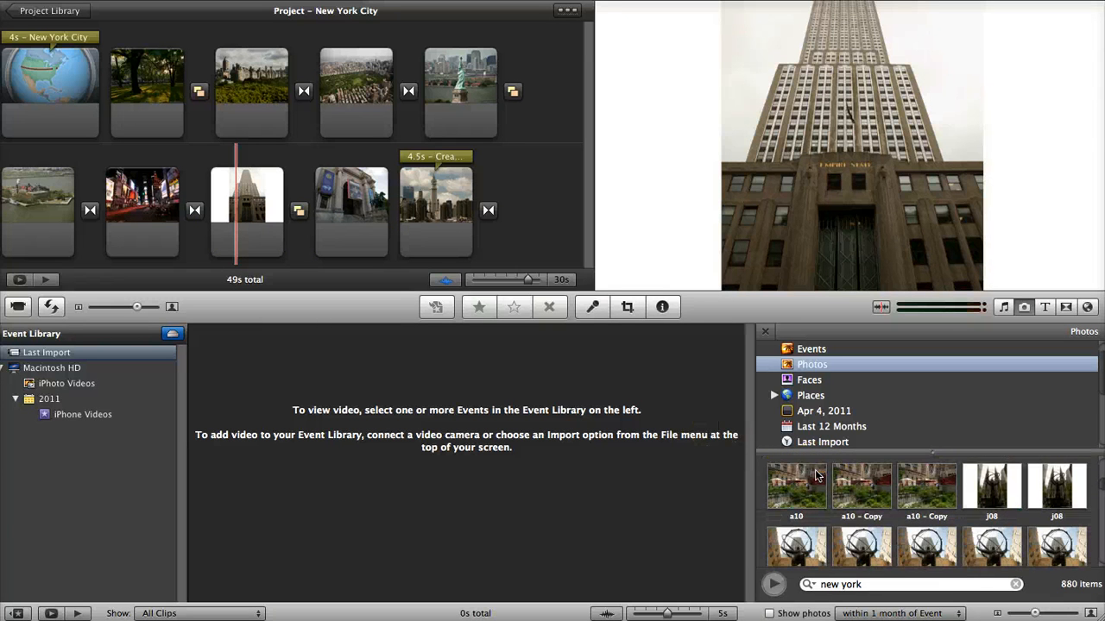
pyautogui.scroll(-5, 815, 474)
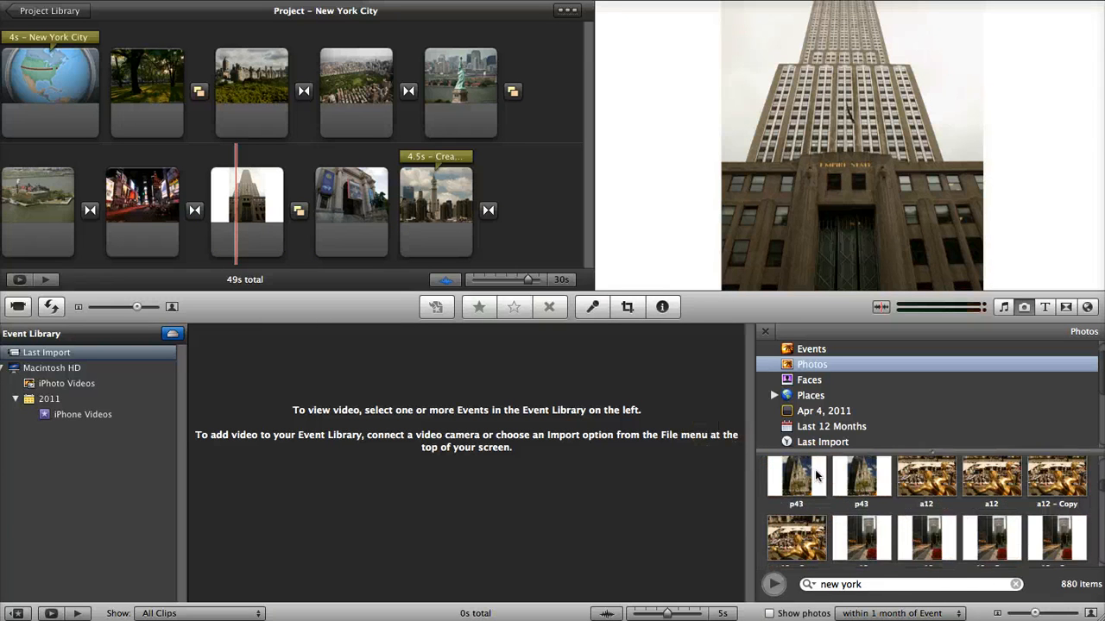
pyautogui.scroll(-5, 816, 475)
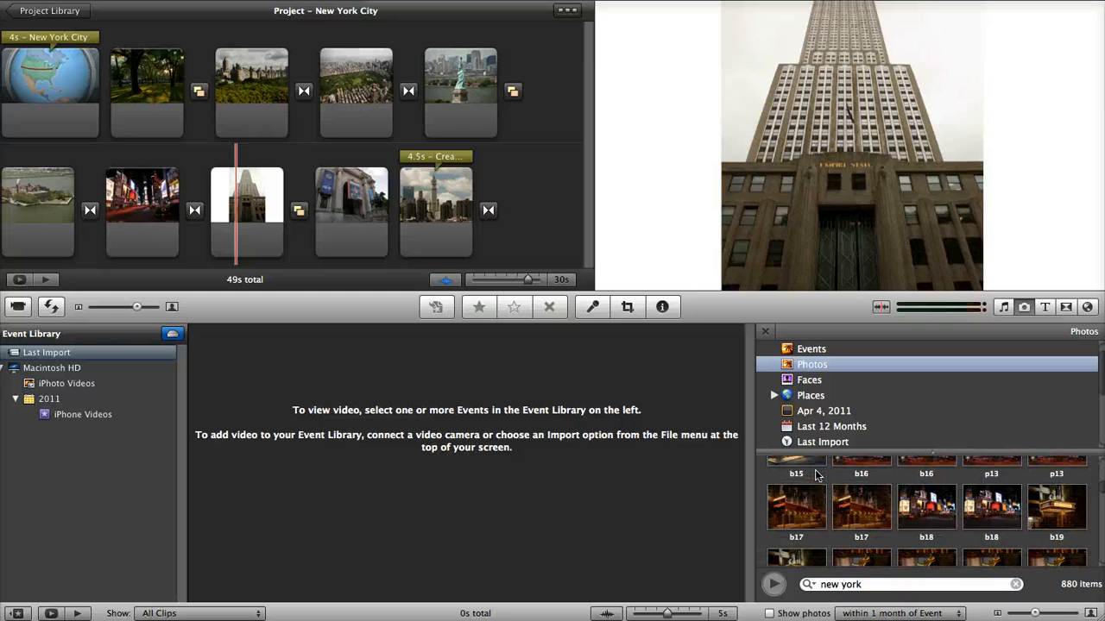
pyautogui.scroll(3, 849, 486)
pyautogui.click(859, 498)
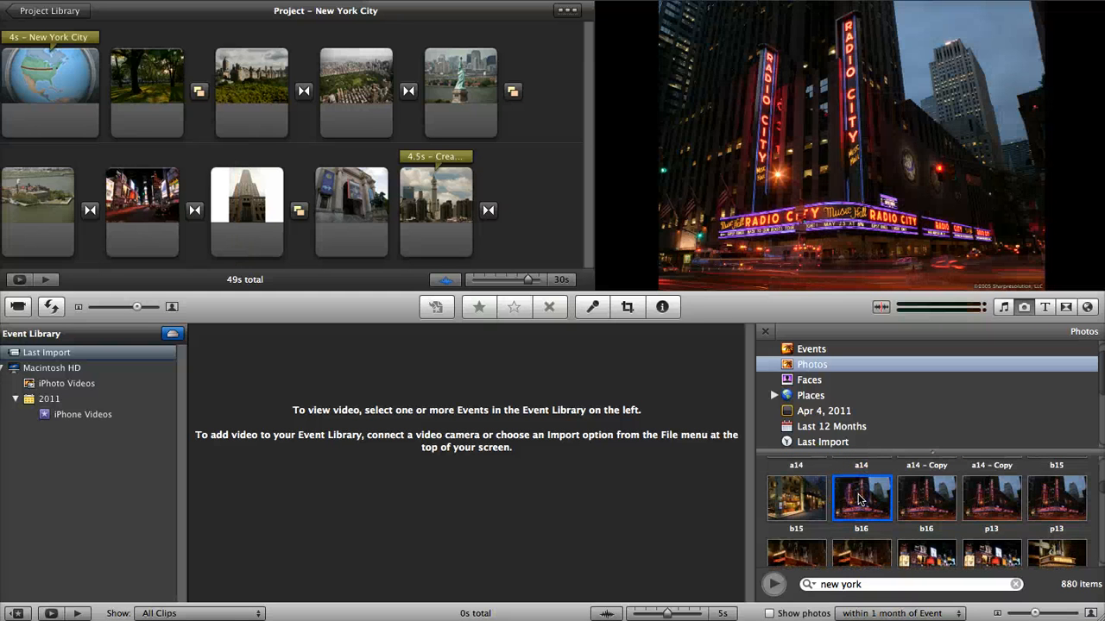
pyautogui.moveTo(829, 490); pyautogui.dragTo(187, 227)
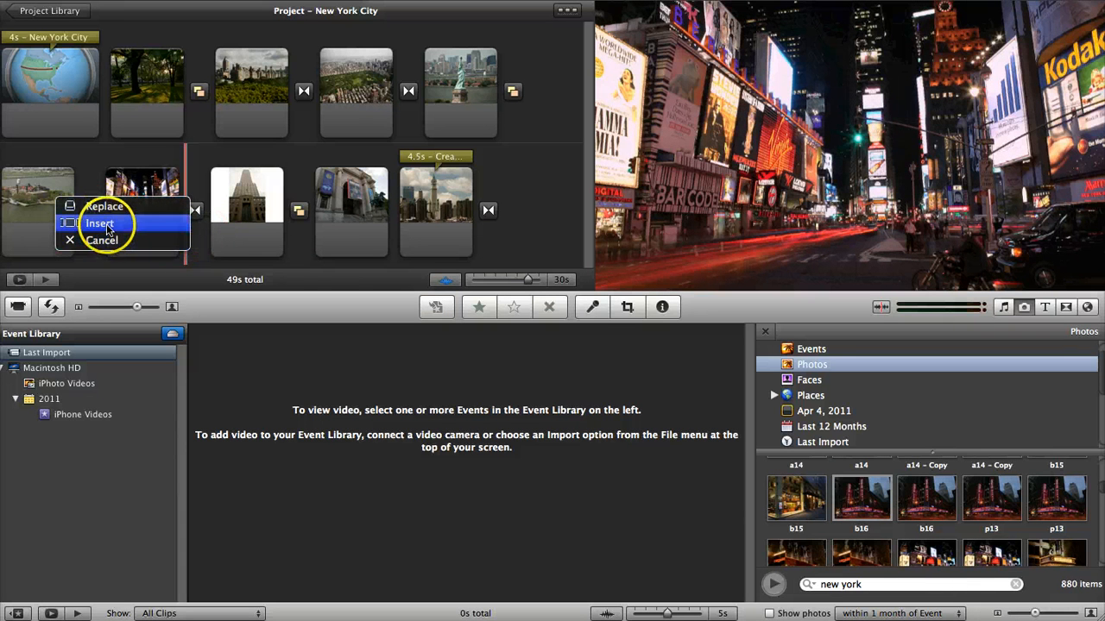
pyautogui.click(108, 226)
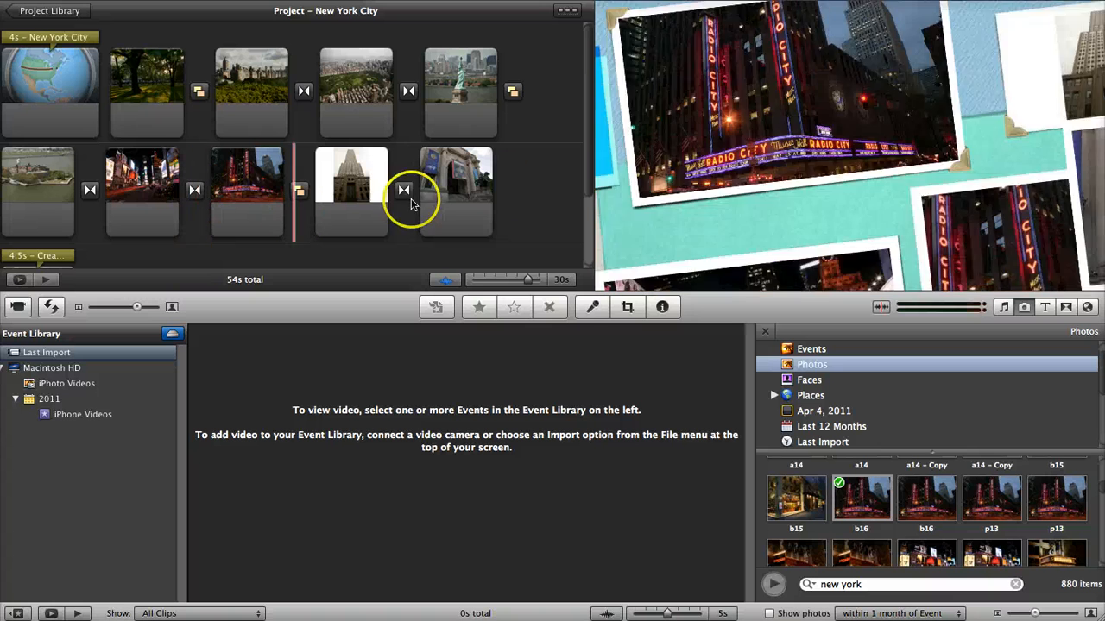
# - Review the photo order in the project and play the whole album from the beginning
pyautogui.scroll(-2, 294, 216)
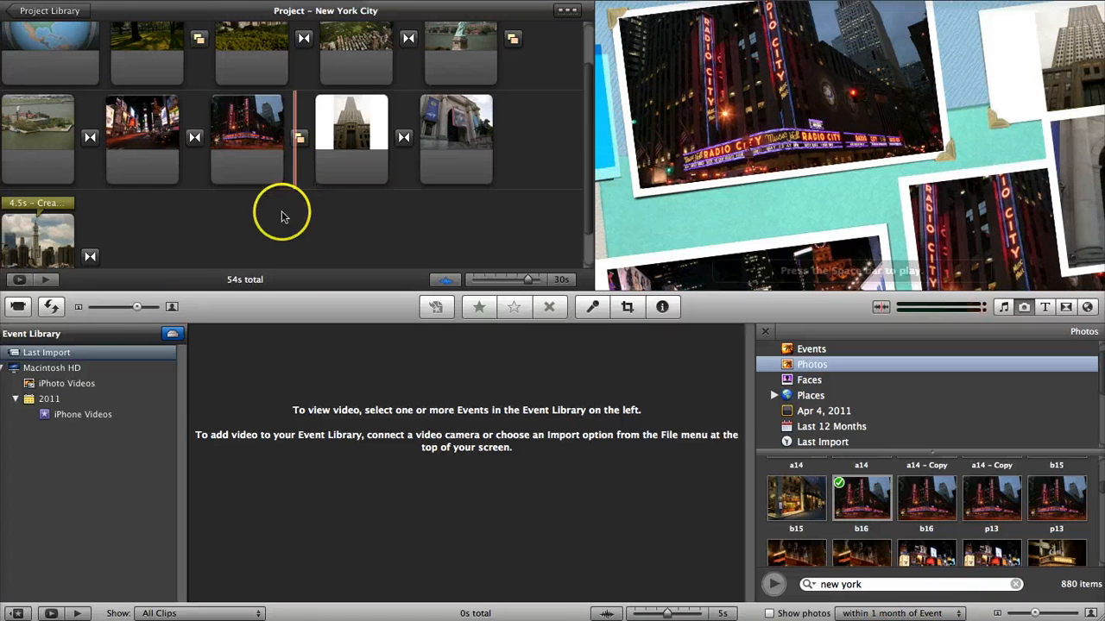
pyautogui.scroll(1, 194, 231)
pyautogui.scroll(1, 195, 233)
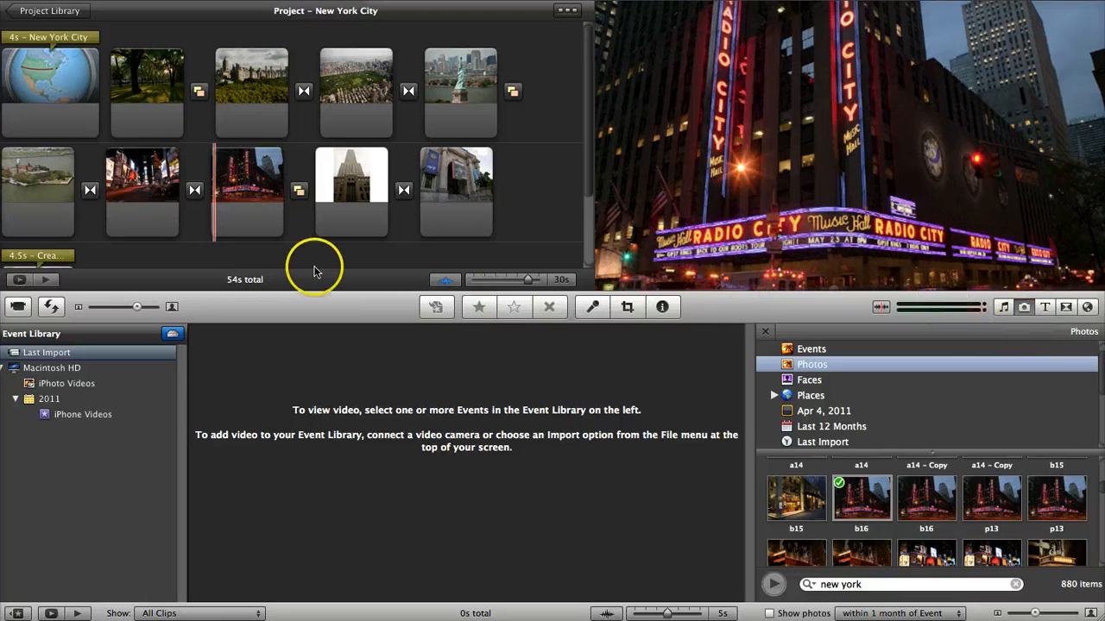
pyautogui.click(42, 280)
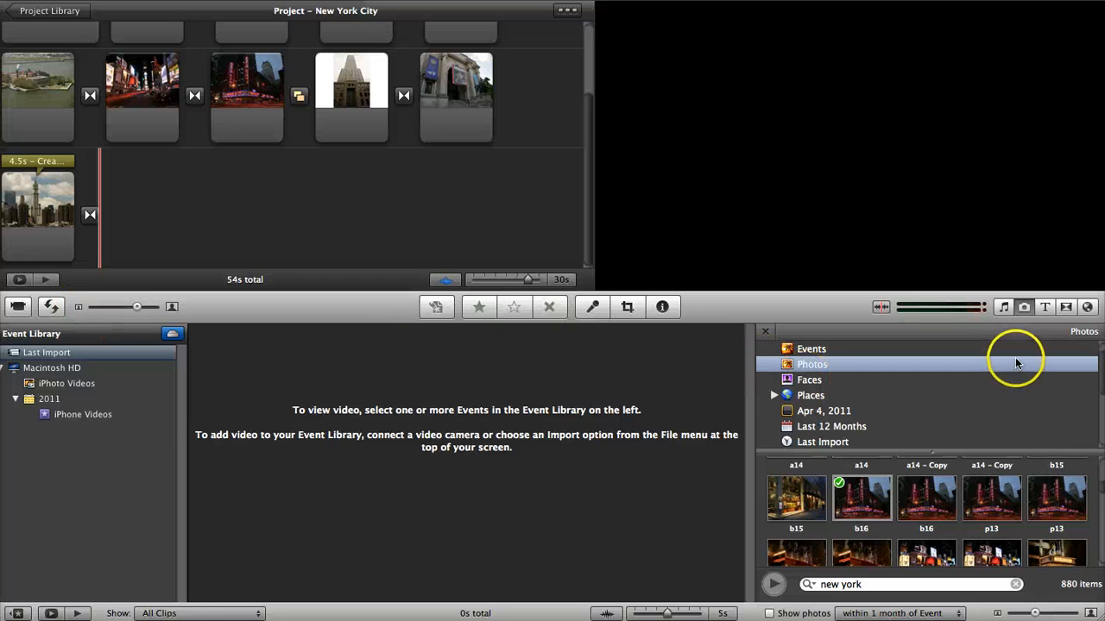
# - Open the music and sound effects library and look through the iLife Sound Effects list
pyautogui.click(1003, 309)
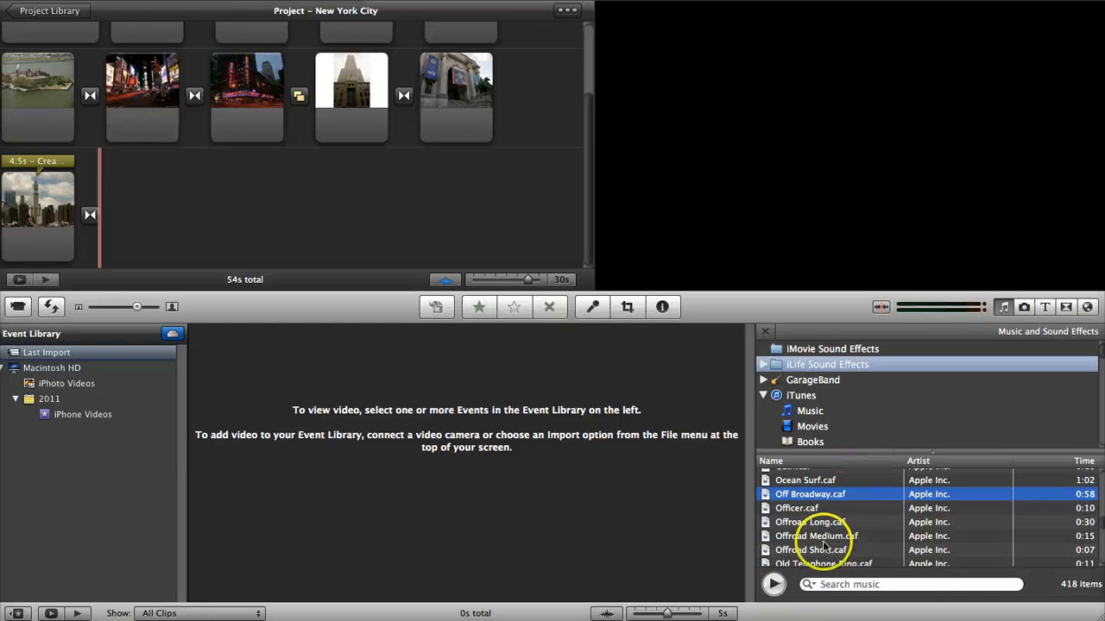
pyautogui.scroll(15, 816, 528)
pyautogui.scroll(5, 820, 492)
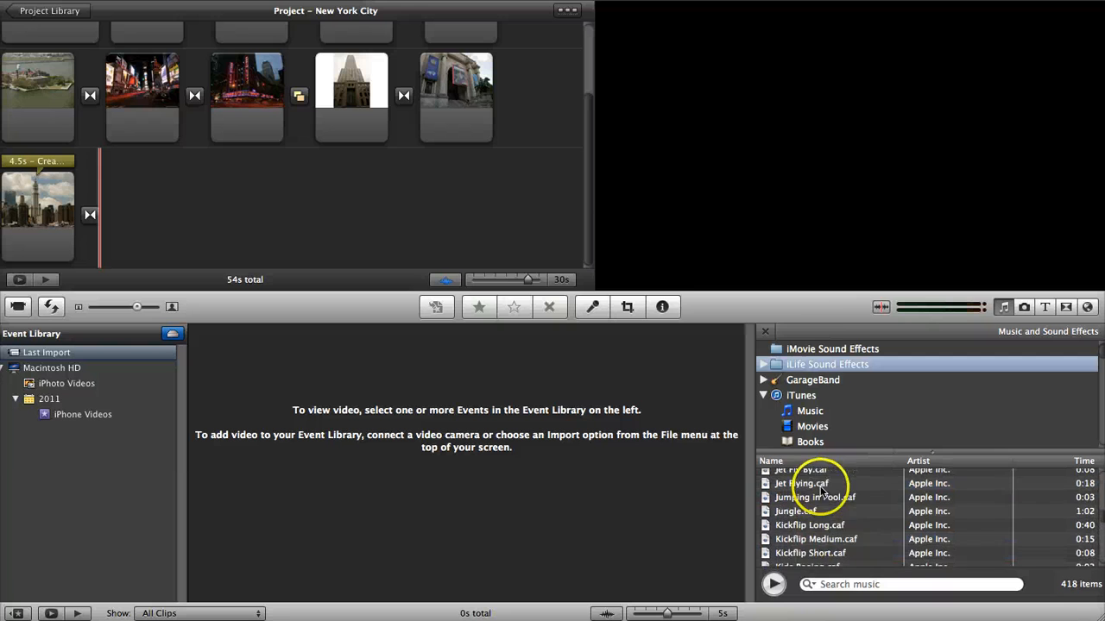
# - Preview Water Lake.mp3, Walrus Roar.mp3 and School University.mp3 from the iMovie Sound Effects
pyautogui.click(820, 348)
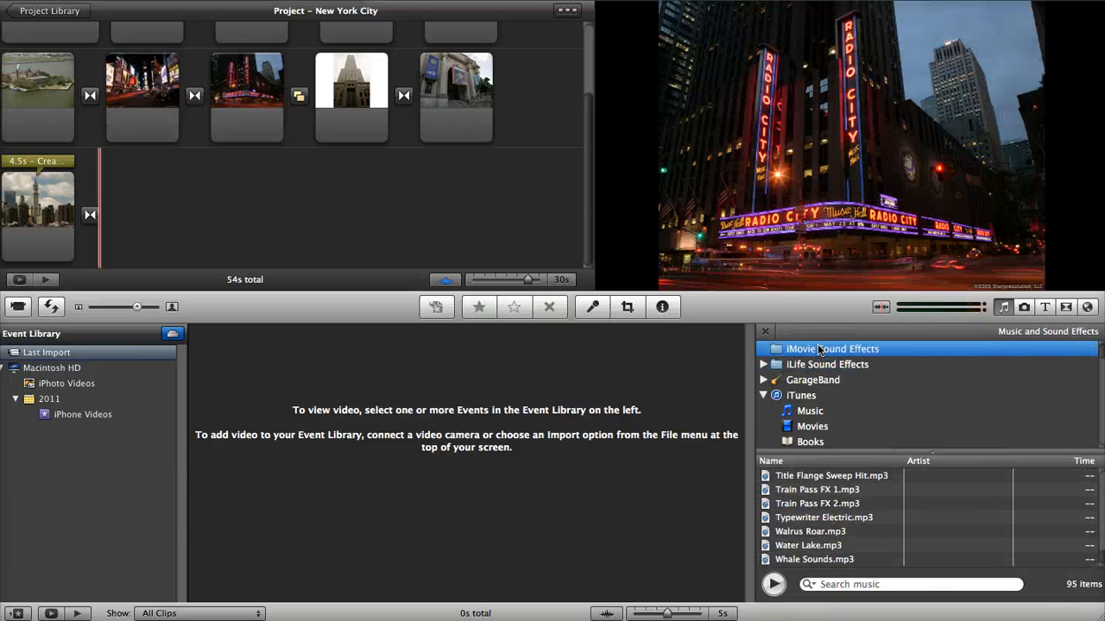
pyautogui.click(811, 544)
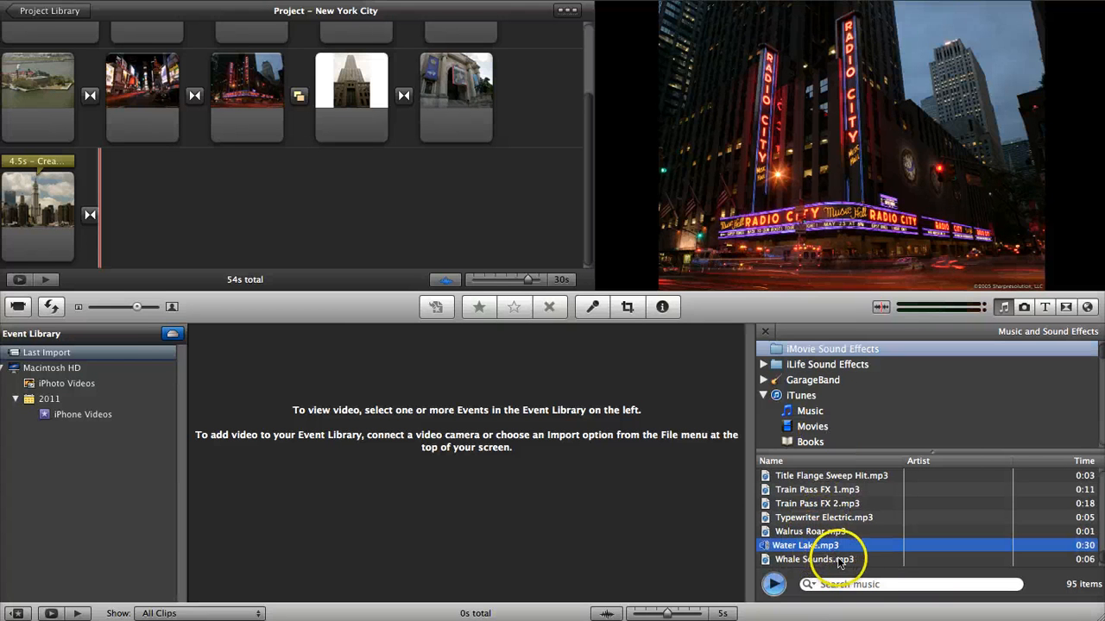
pyautogui.click(820, 533)
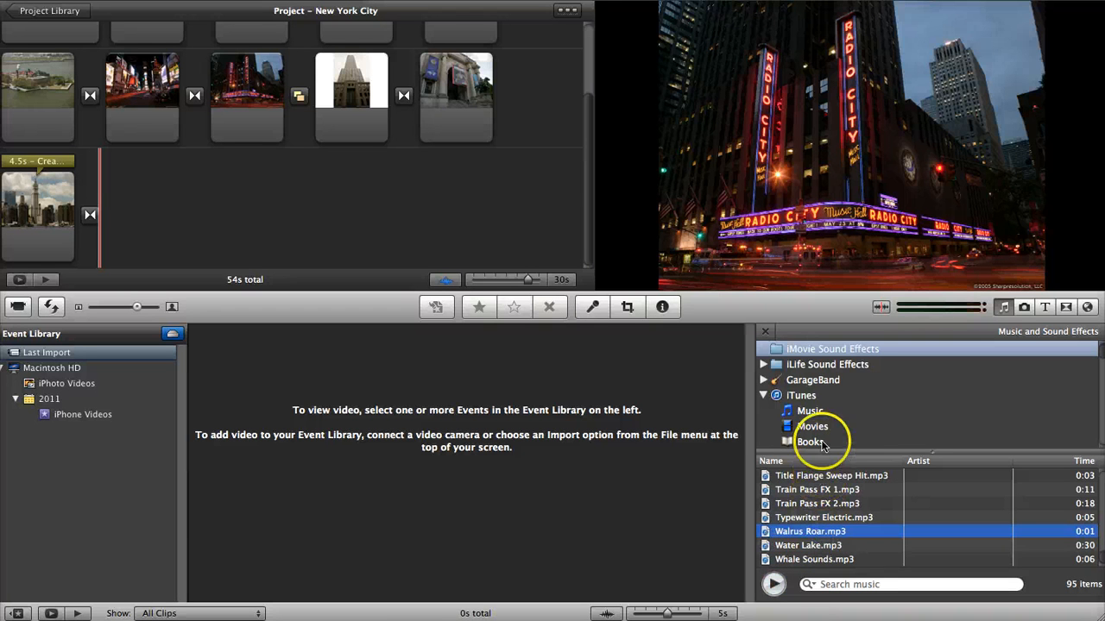
pyautogui.scroll(8, 809, 527)
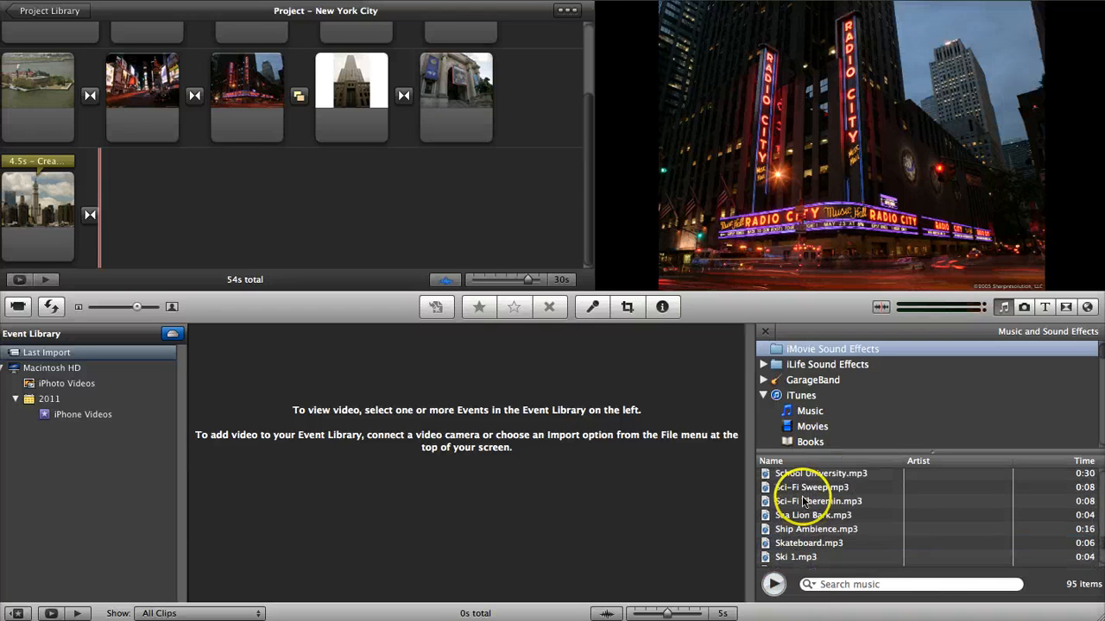
pyautogui.click(798, 474)
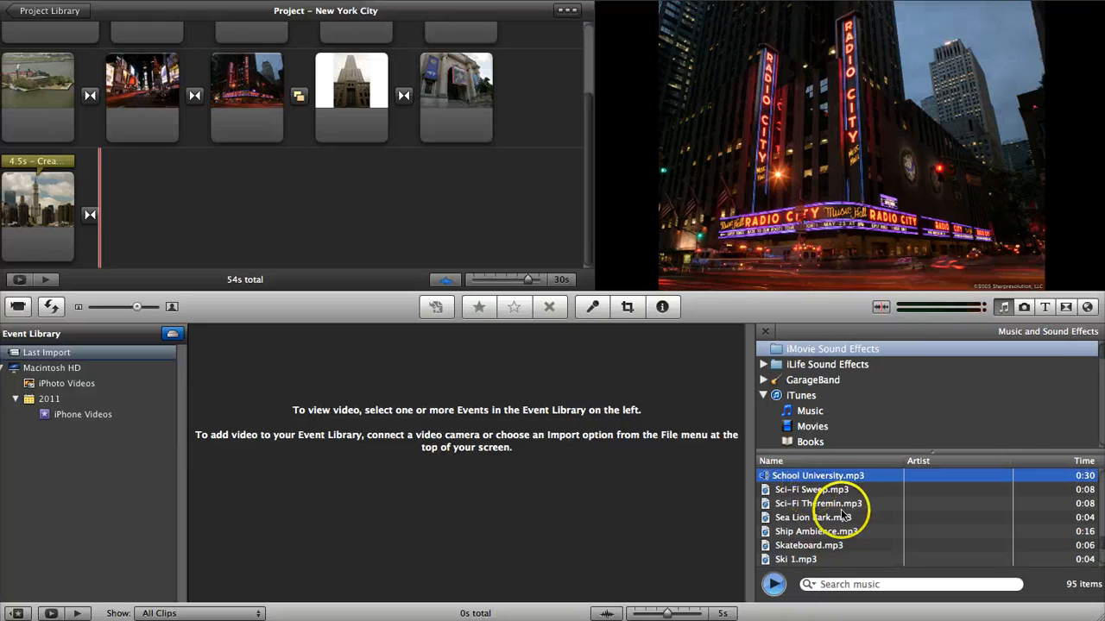
# - Preview Jet Fly By.mp3, Horse Gallop on Gravel.mp3 and Horse Snort.mp3 from the iMovie Sound Effects
pyautogui.scroll(3, 841, 516)
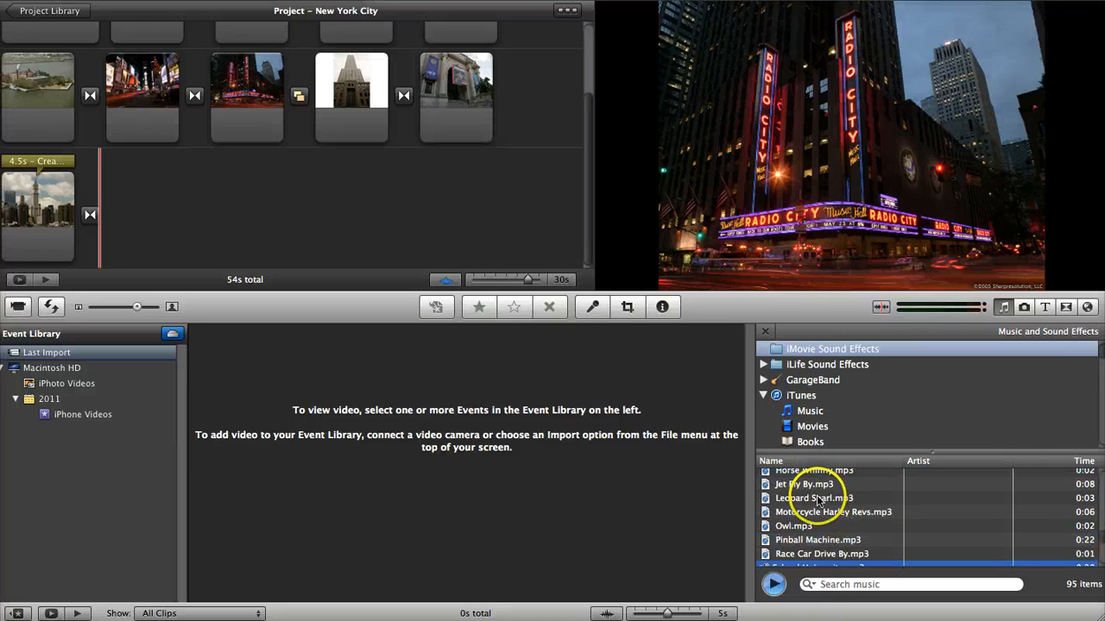
pyautogui.click(812, 488)
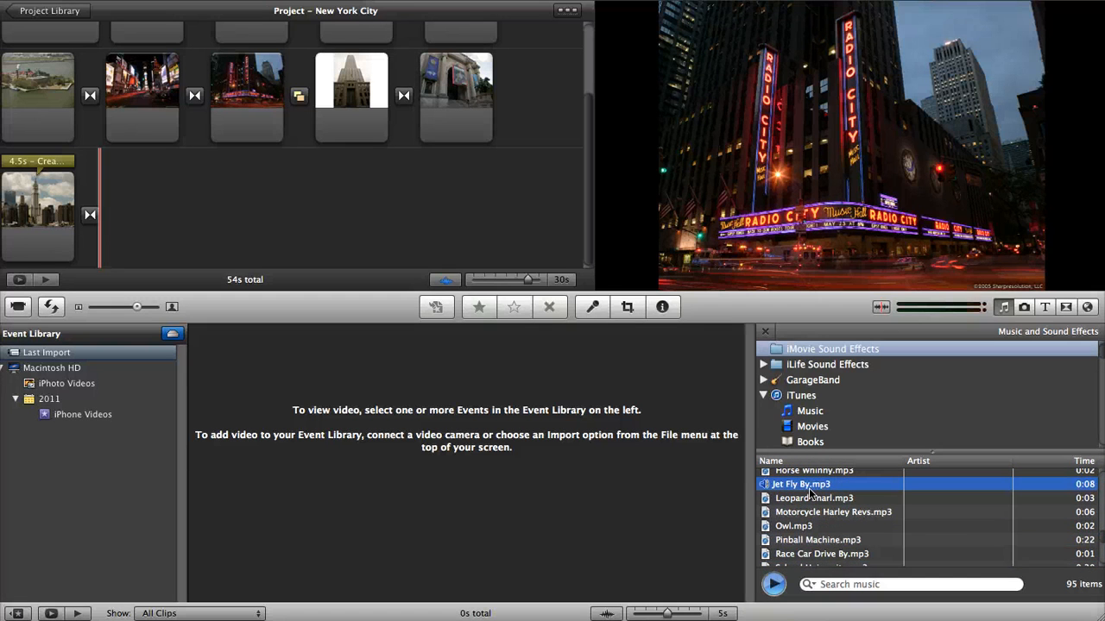
pyautogui.scroll(3, 837, 524)
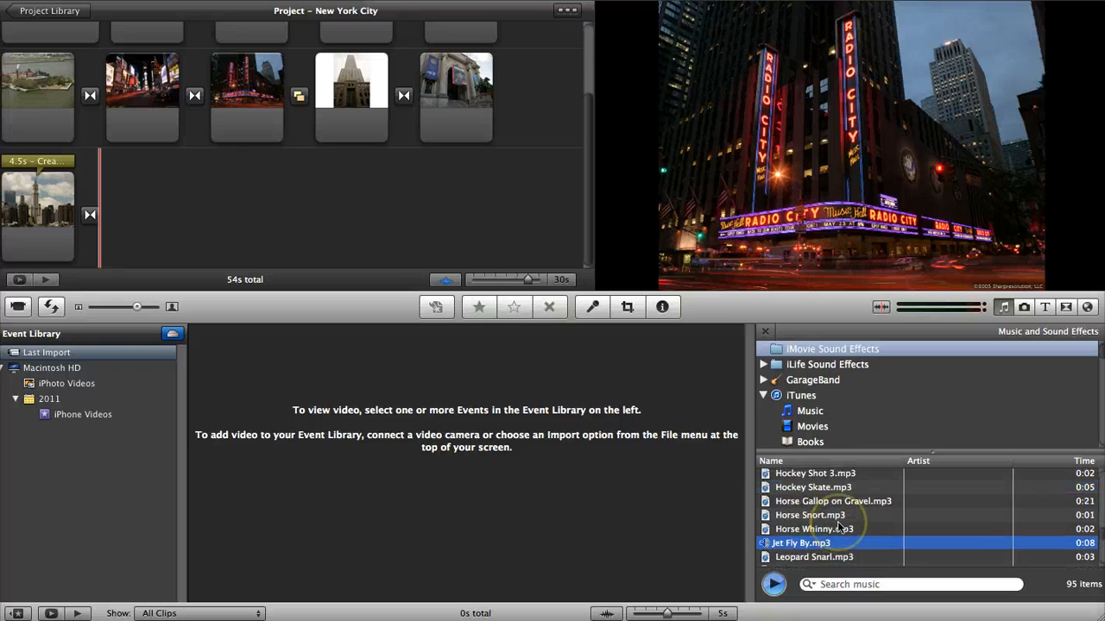
pyautogui.scroll(-1, 838, 527)
pyautogui.click(839, 530)
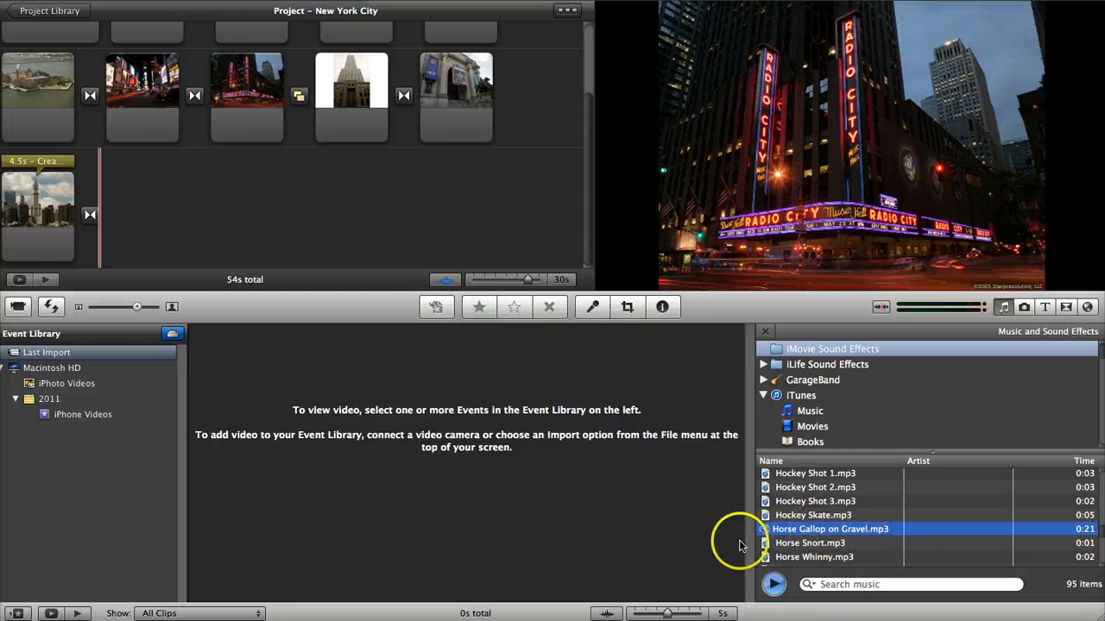
pyautogui.click(774, 584)
pyautogui.click(774, 584)
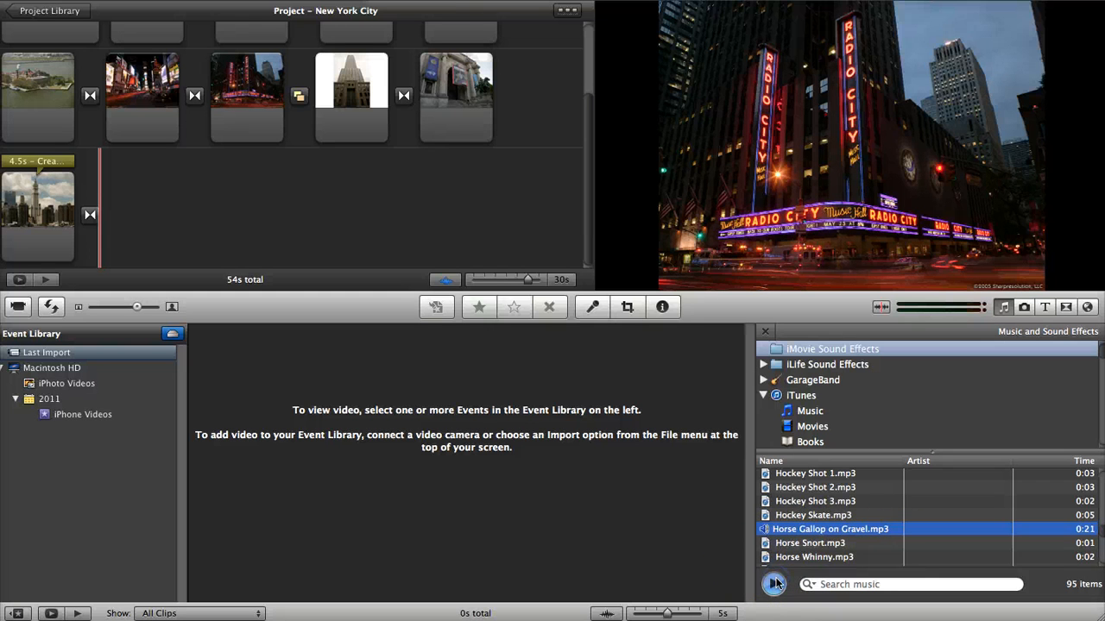
pyautogui.scroll(-2, 794, 528)
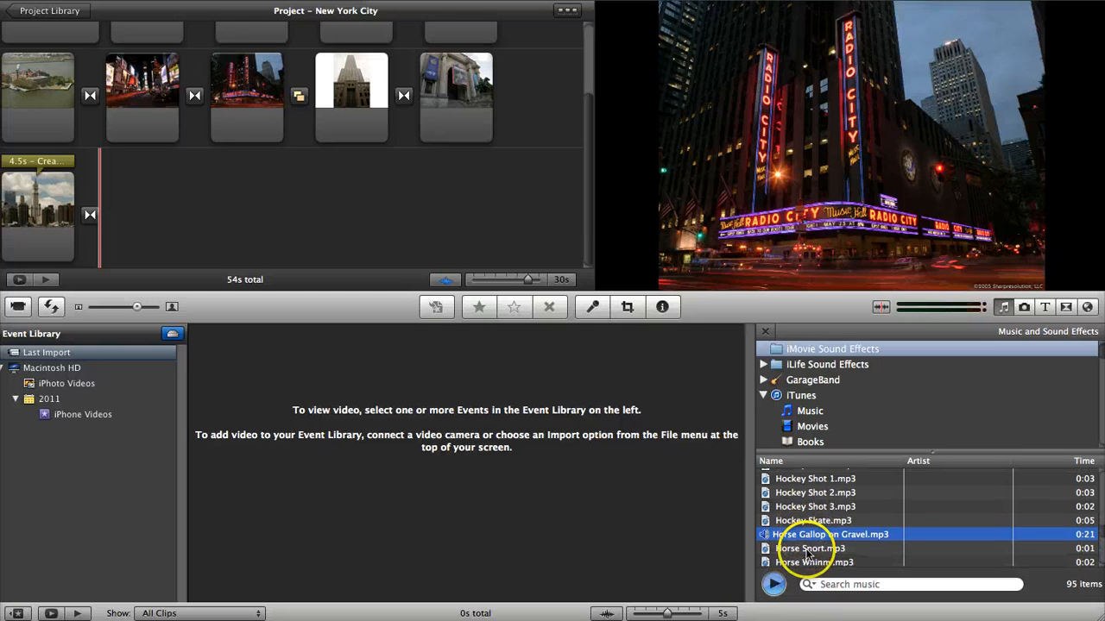
pyautogui.click(795, 524)
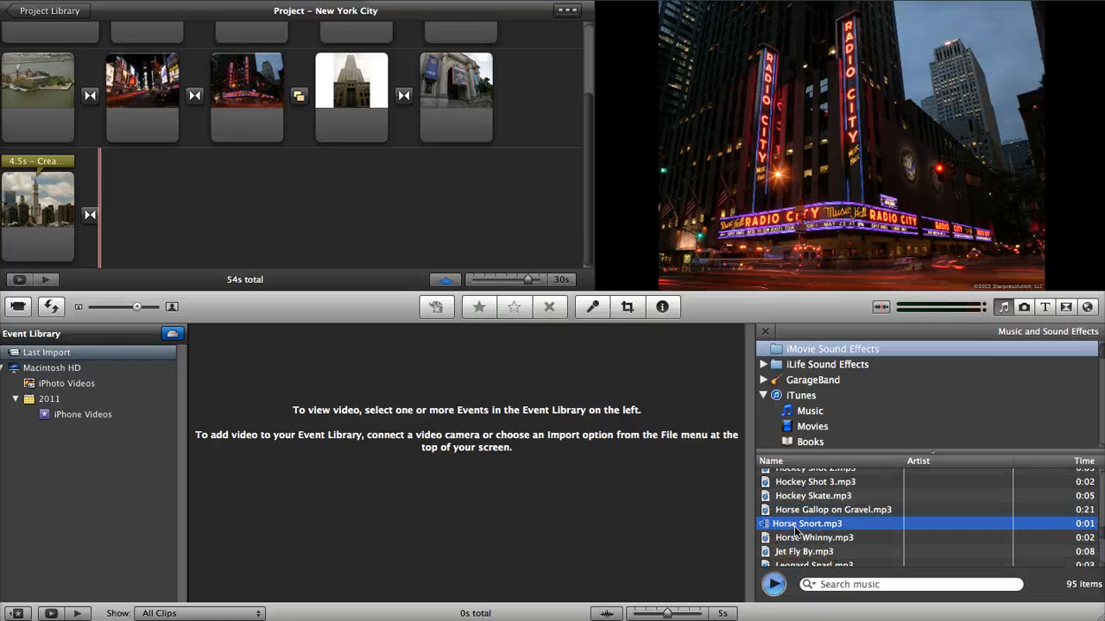
pyautogui.scroll(5, 800, 514)
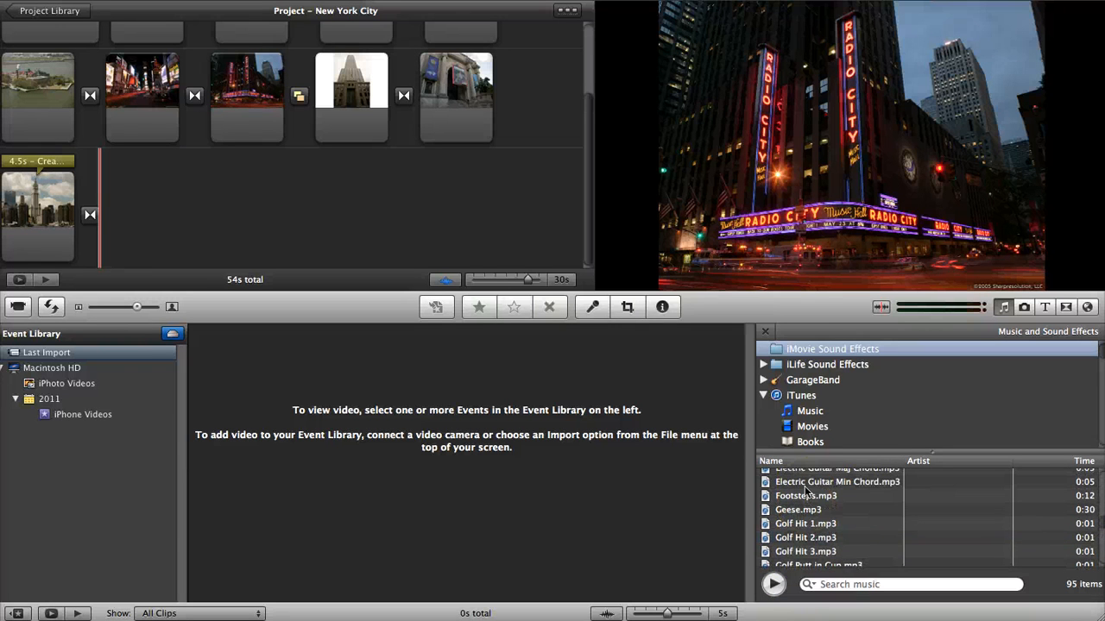
# - Preview Cartoon Chipmunk.caf and Cartoon Party Horn.caf from the iLife Sound Effects
pyautogui.click(798, 366)
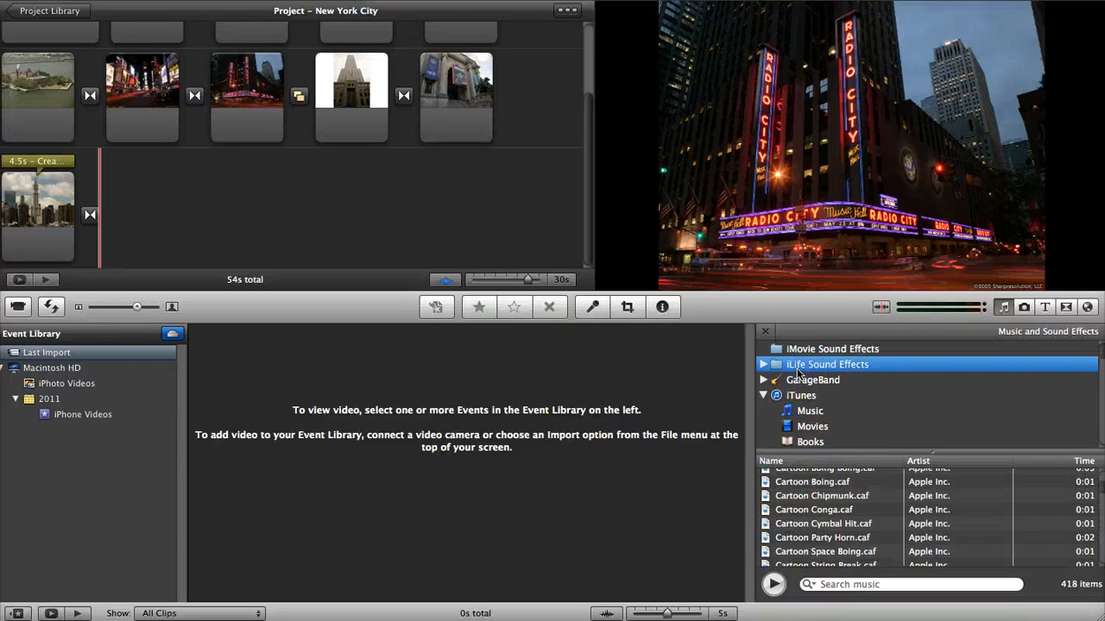
pyautogui.click(828, 510)
pyautogui.doubleClick(826, 497)
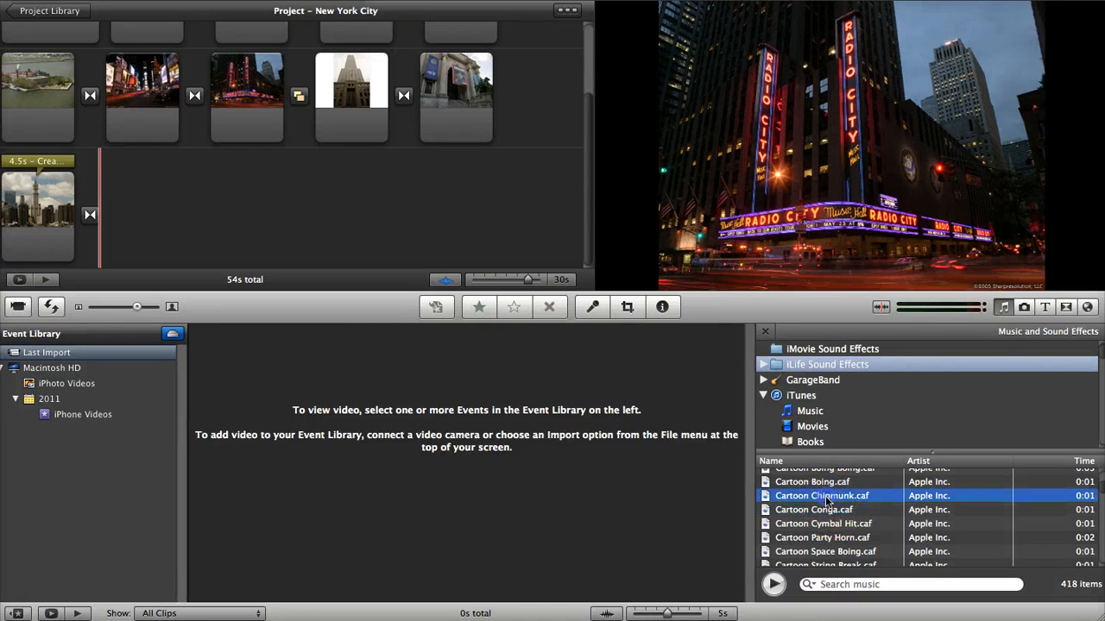
pyautogui.doubleClick(831, 538)
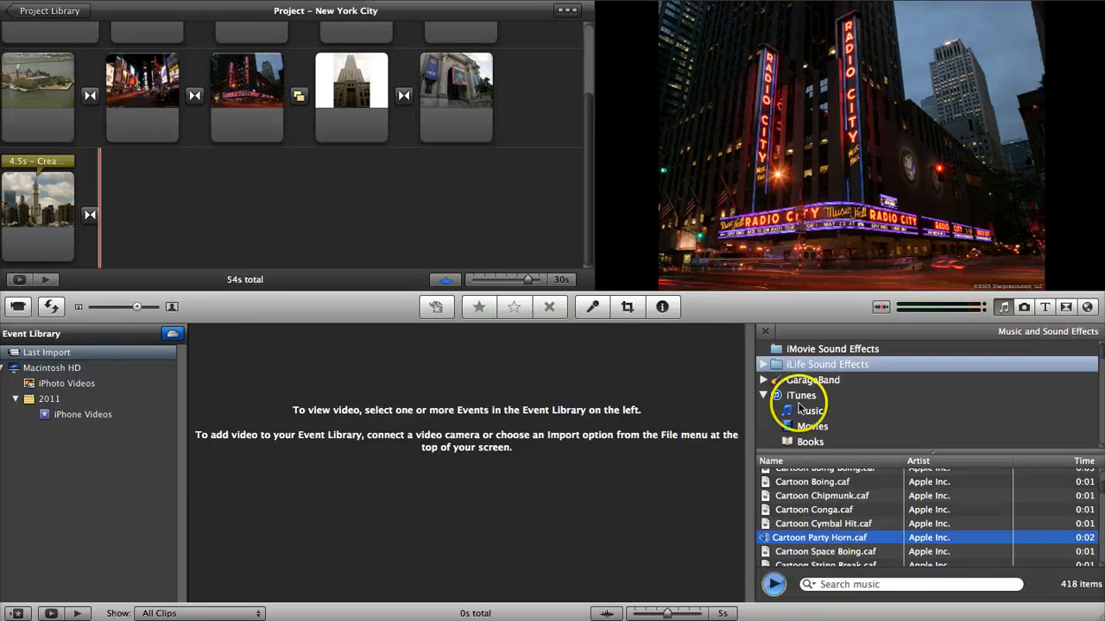
# - Look through the iTunes library and its Music and Movies collections for usable media
pyautogui.click(800, 397)
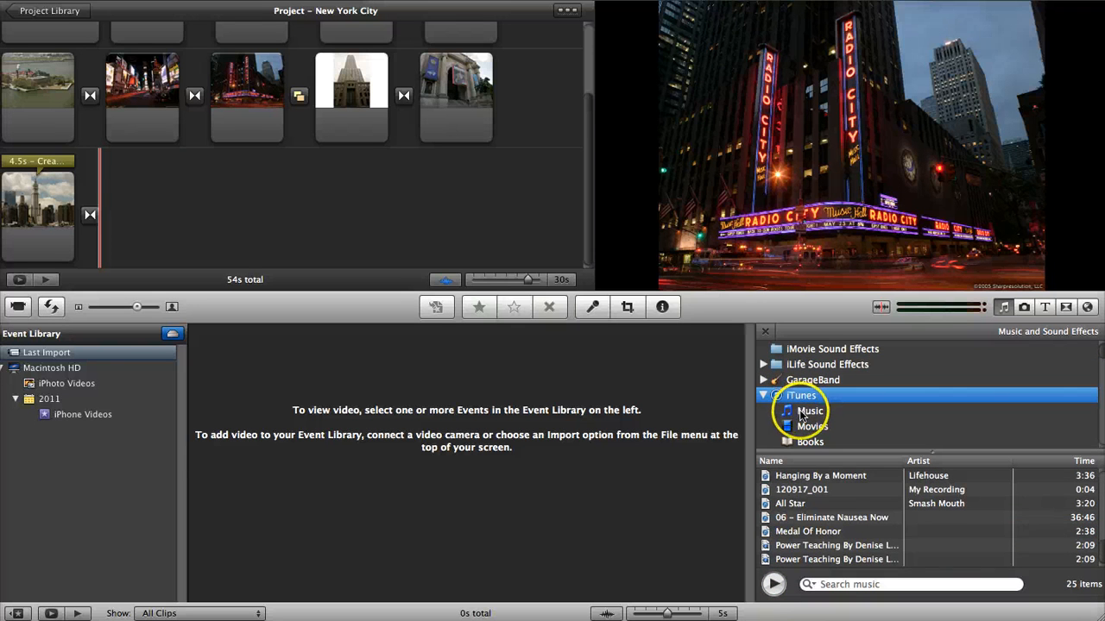
pyautogui.click(801, 412)
pyautogui.click(805, 425)
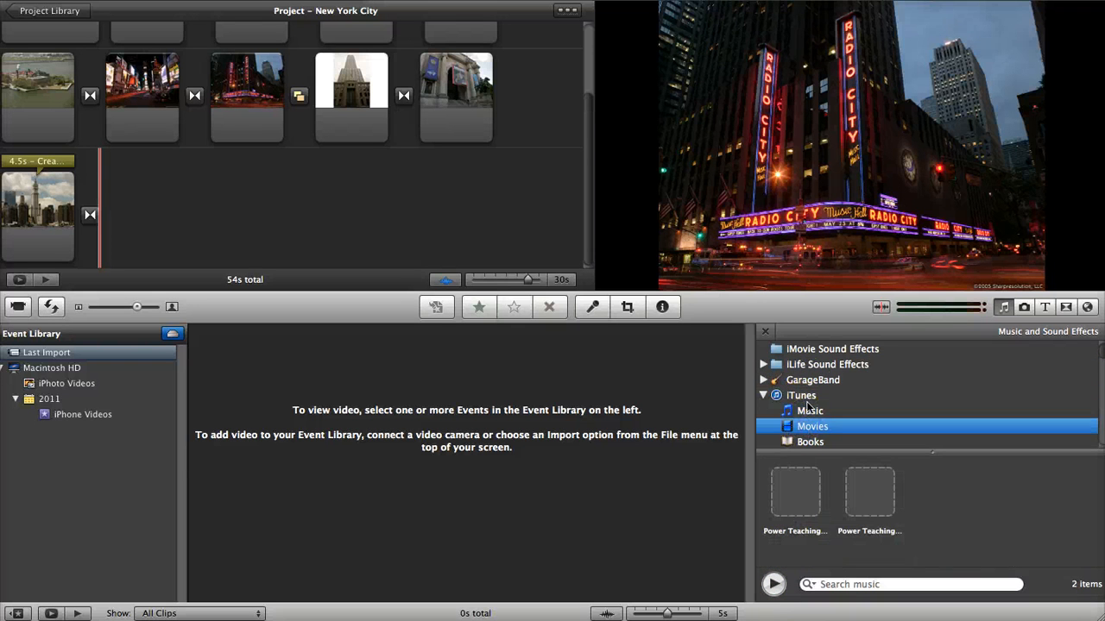
# - Return to the iLife Sound Effects, look through the first part of the list and preview Children Aaaah.caf
pyautogui.click(802, 366)
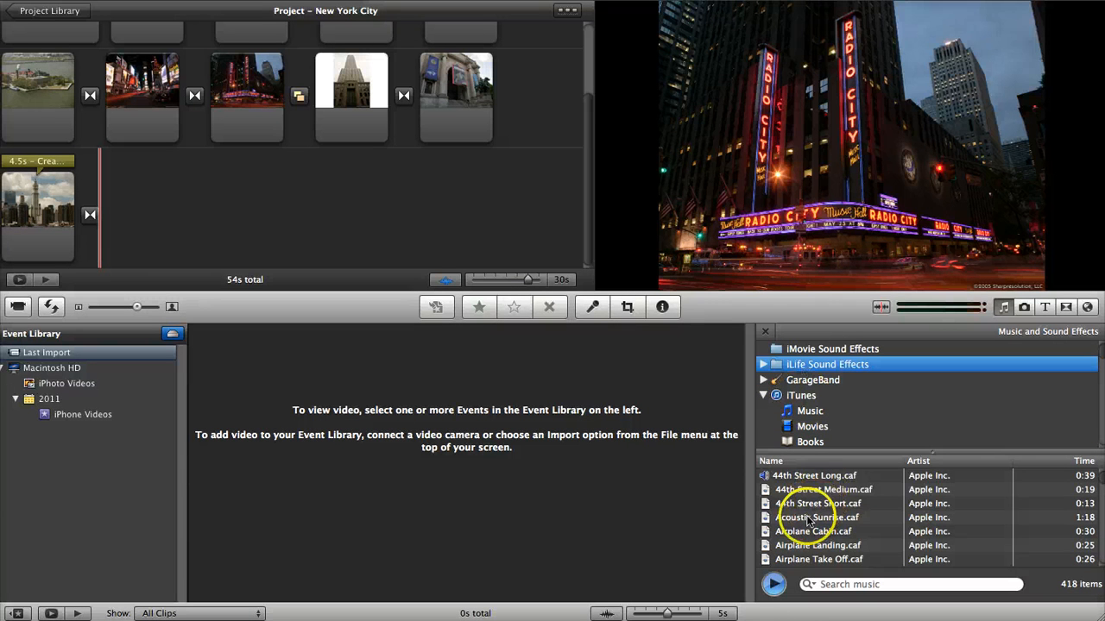
pyautogui.scroll(-10, 808, 521)
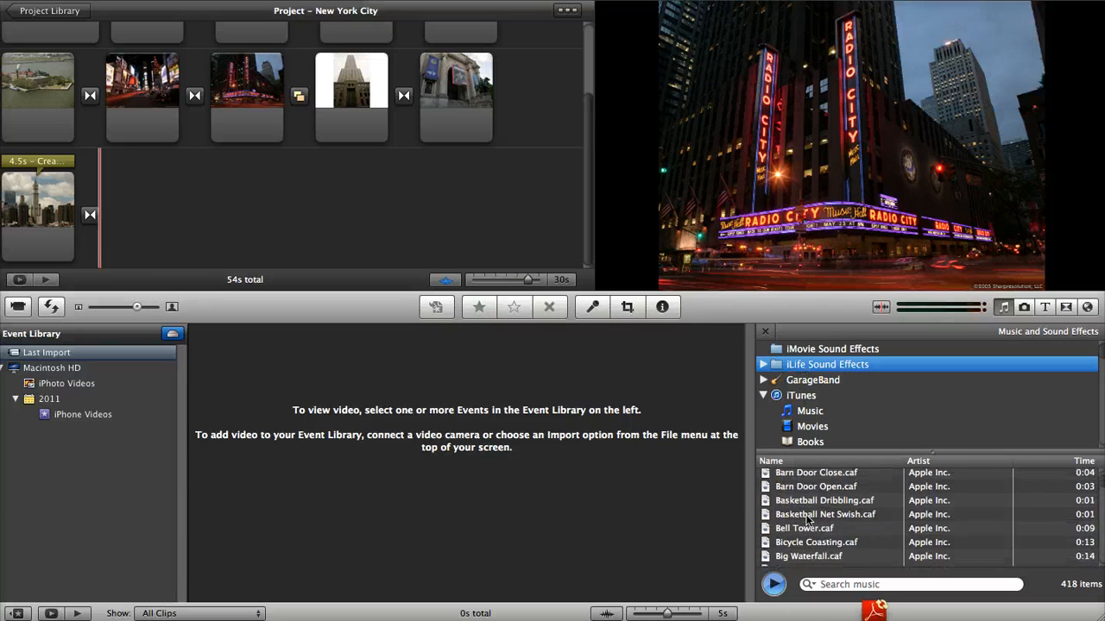
pyautogui.scroll(-6, 808, 520)
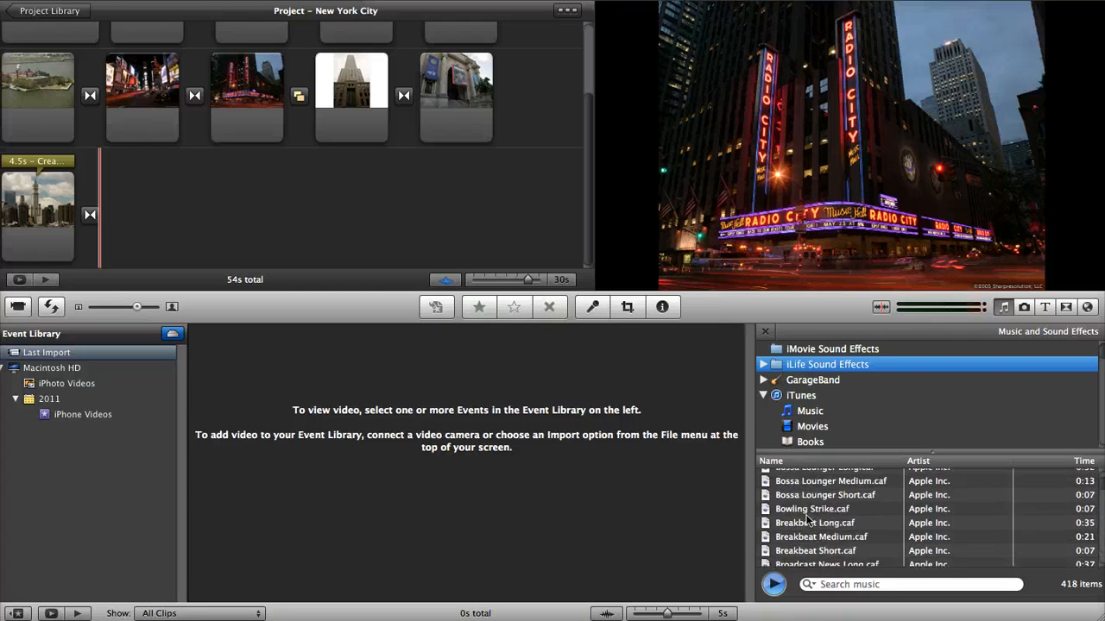
pyautogui.scroll(-6, 808, 520)
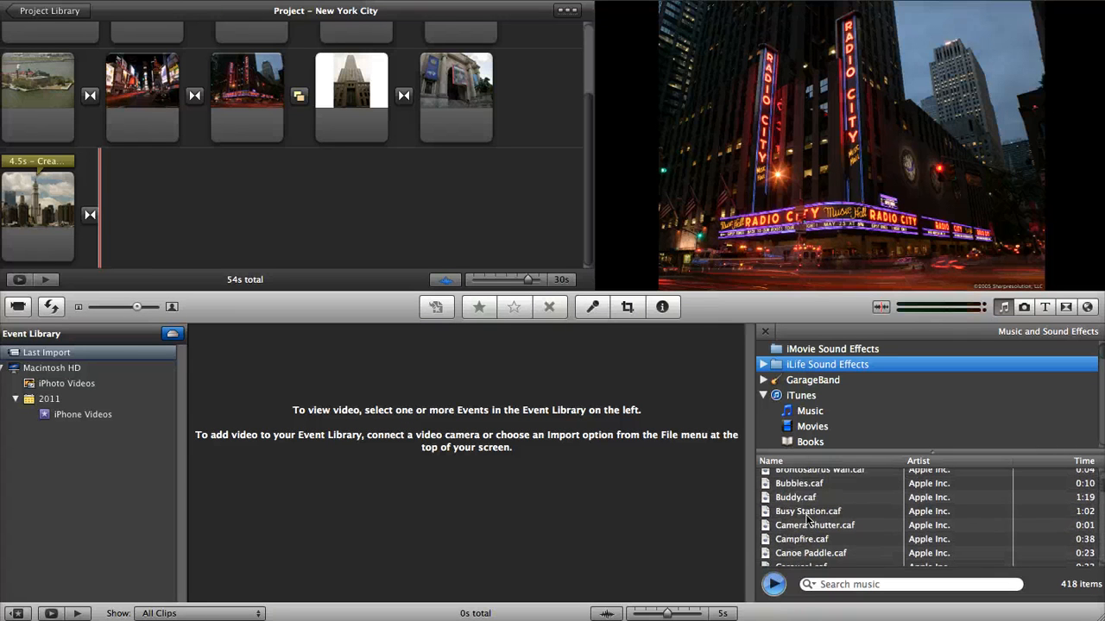
pyautogui.scroll(4, 808, 521)
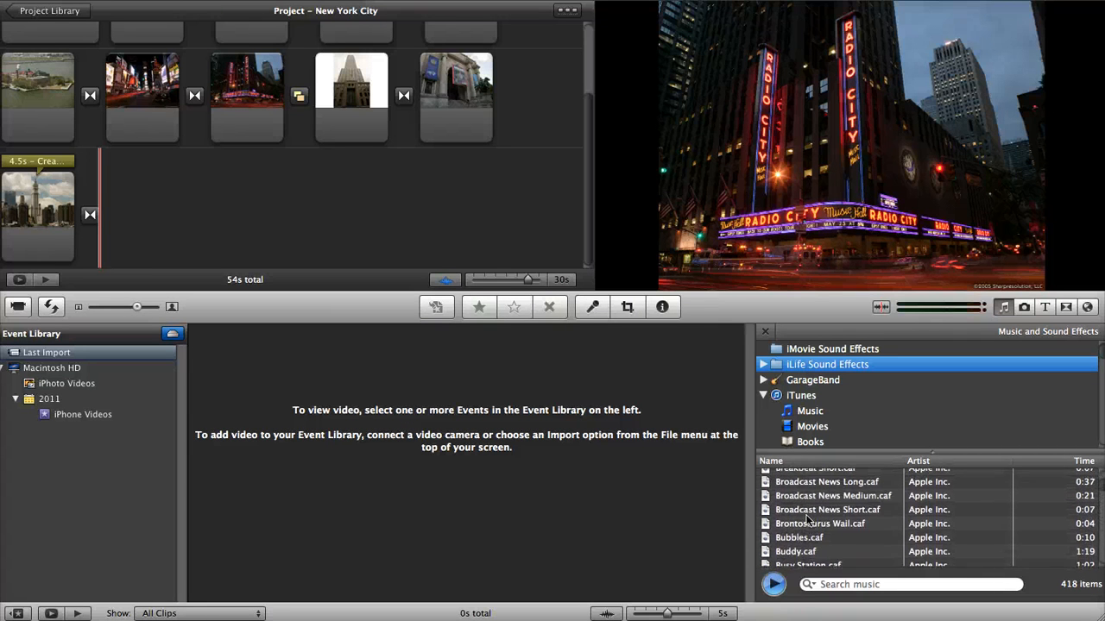
pyautogui.scroll(1, 808, 519)
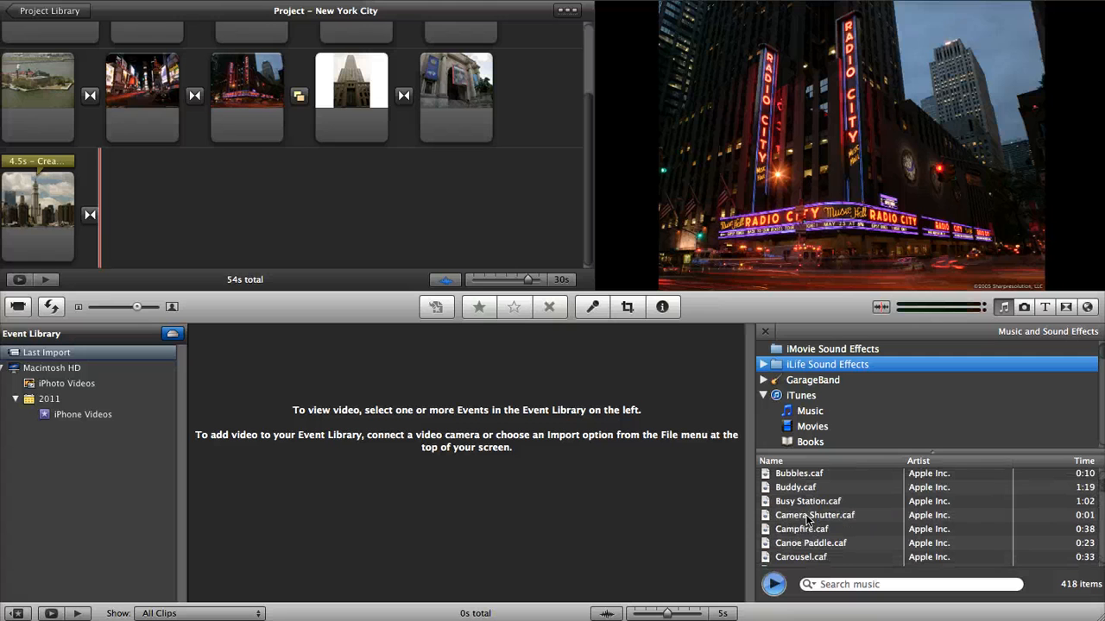
pyautogui.click(808, 519)
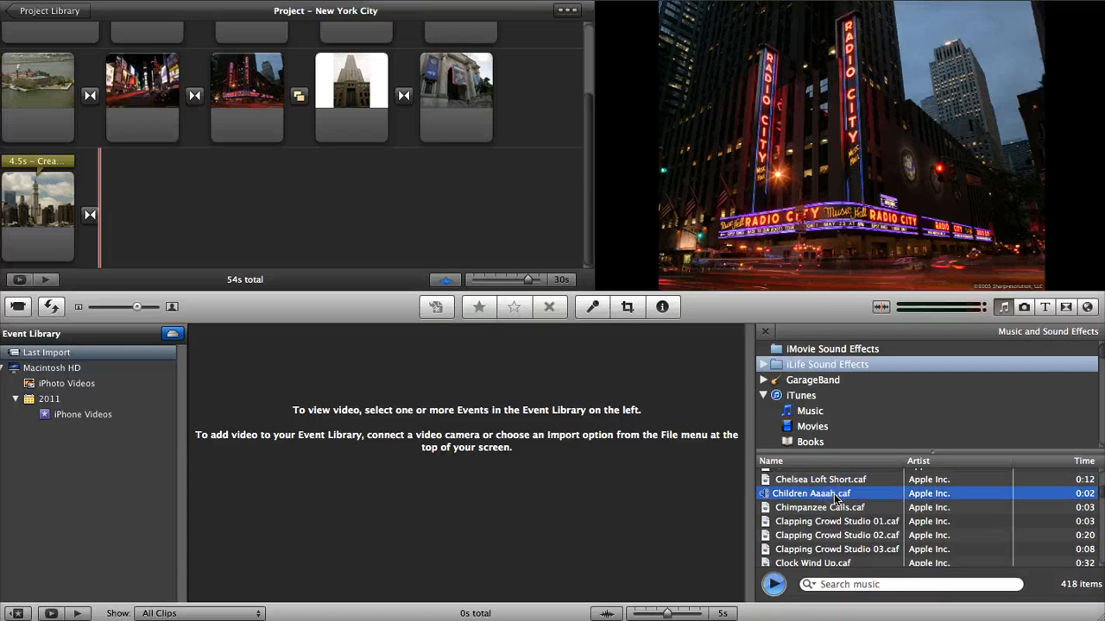
# - Search further down the iLife Sound Effects list for suitable New York music and preview Officer.caf
pyautogui.scroll(-8, 859, 526)
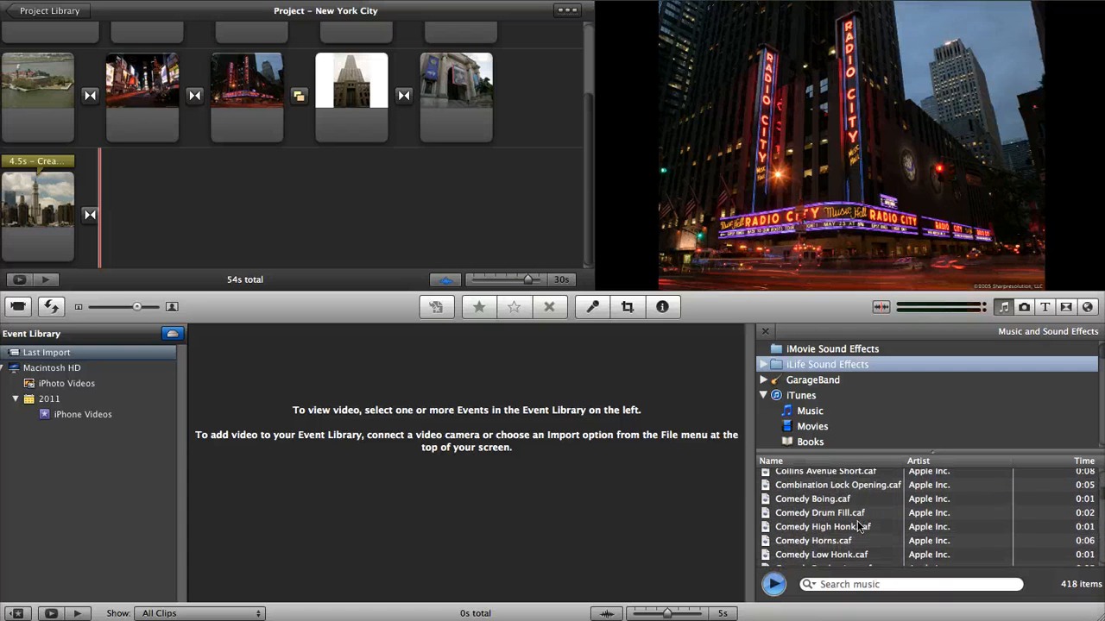
pyautogui.scroll(-10, 858, 526)
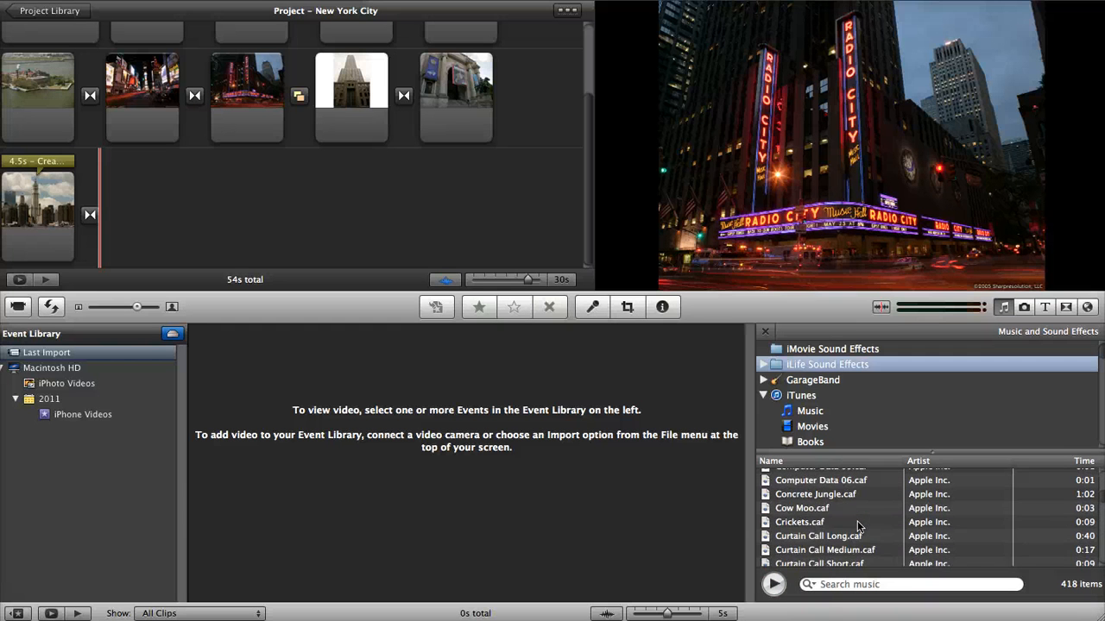
pyautogui.scroll(-10, 859, 526)
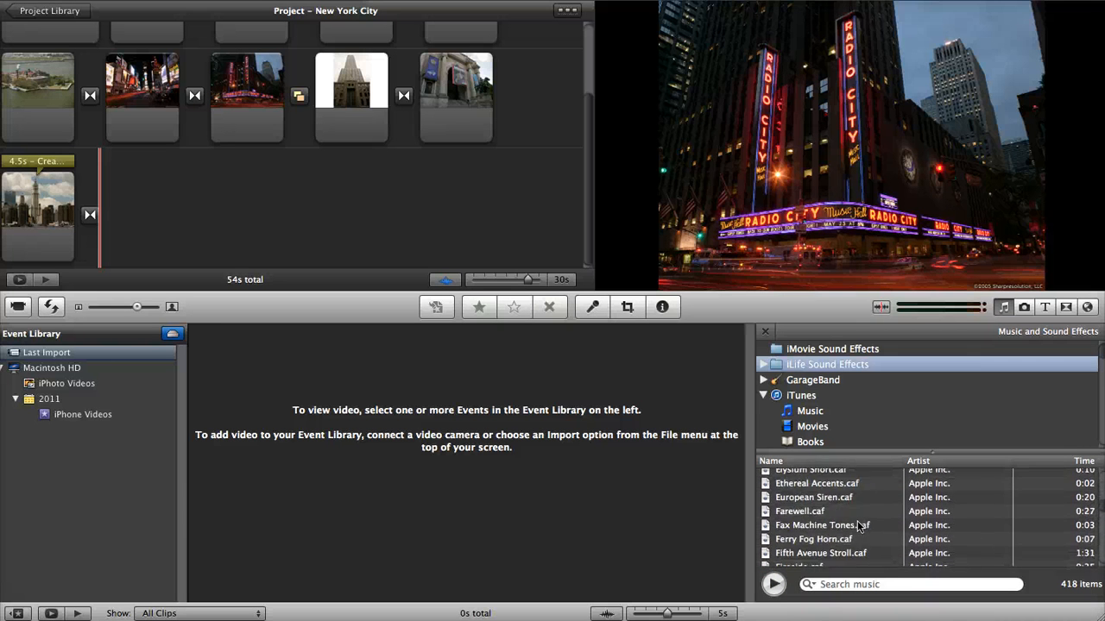
pyautogui.scroll(-10, 858, 526)
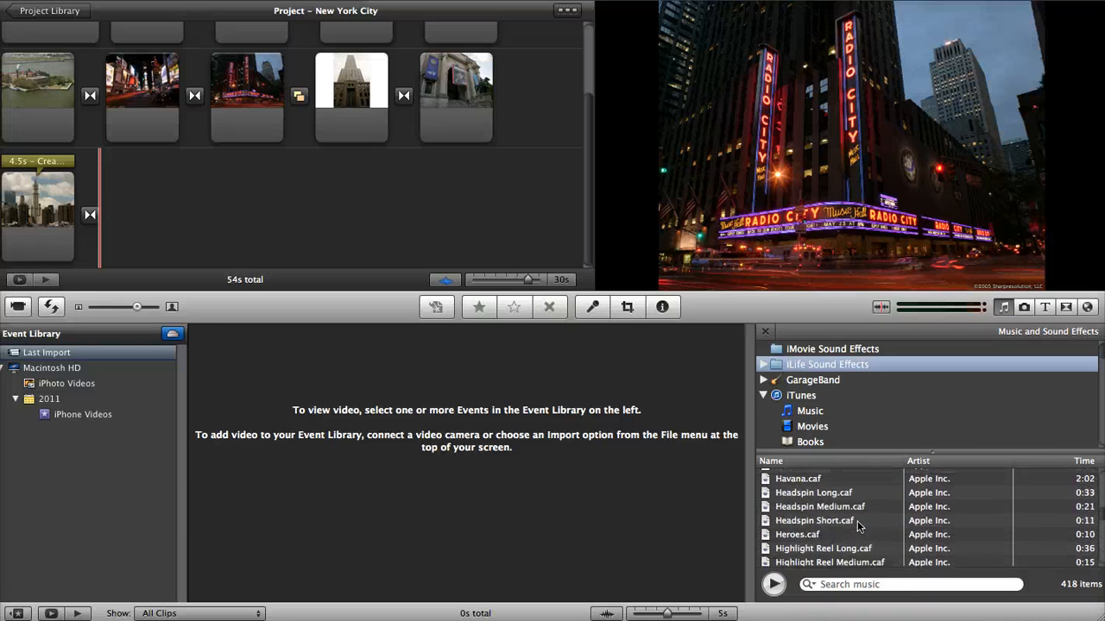
pyautogui.scroll(-10, 858, 527)
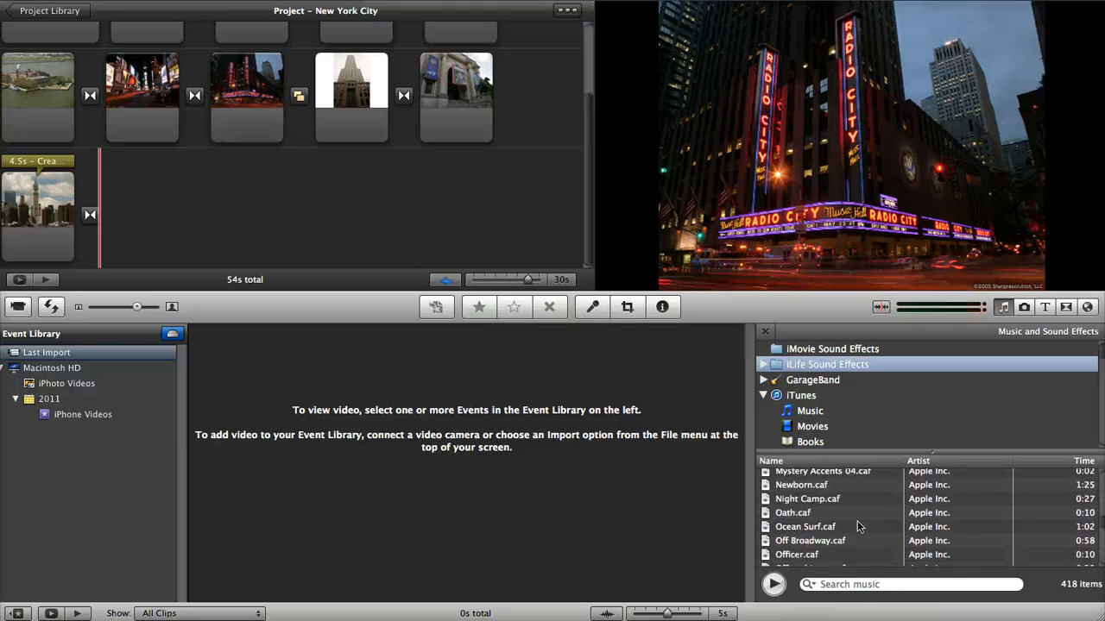
pyautogui.click(814, 525)
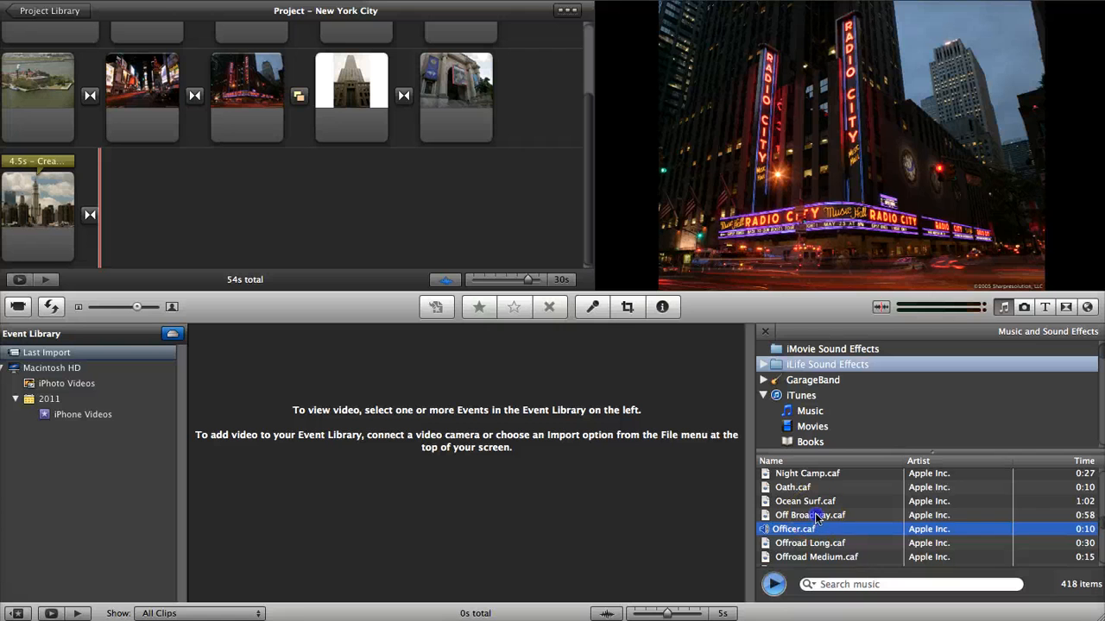
# - Preview Off Broadway.caf and add it as background music for the whole New York City project
pyautogui.click(816, 517)
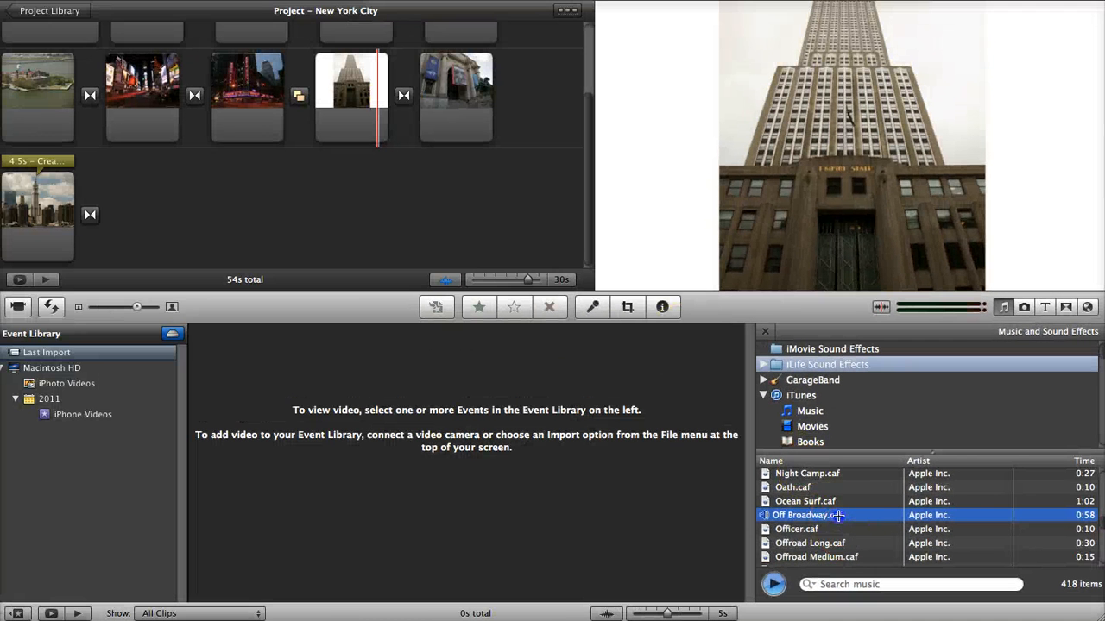
pyautogui.moveTo(835, 516); pyautogui.dragTo(370, 190)
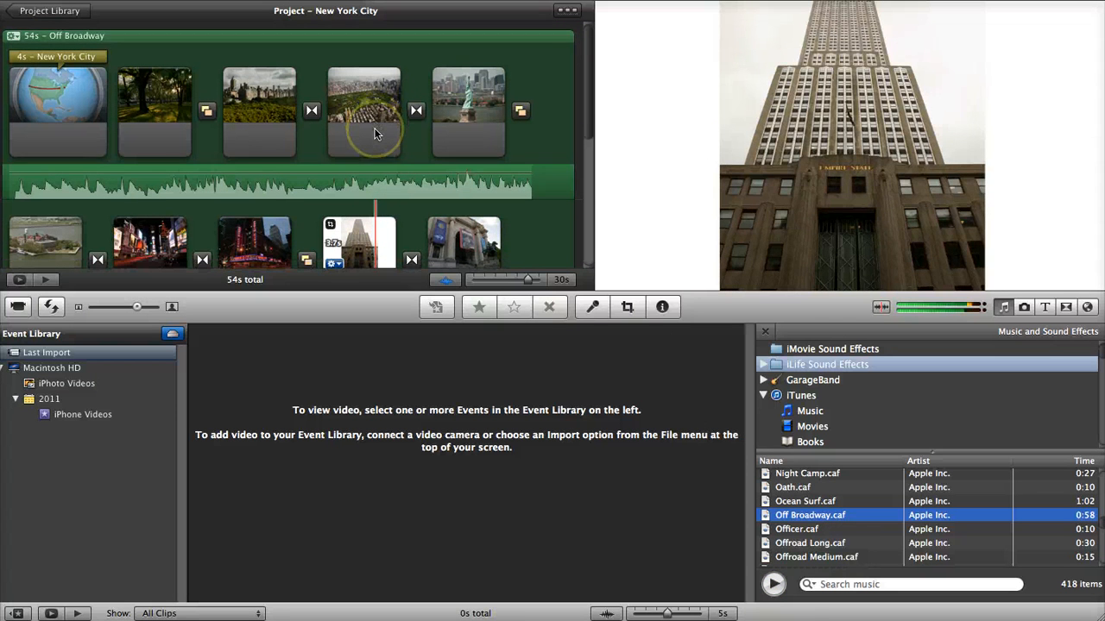
pyautogui.click(370, 120)
# - Check the project with its background music at the globe opening, the Radio City photo and the museum photo
pyautogui.click(45, 32)
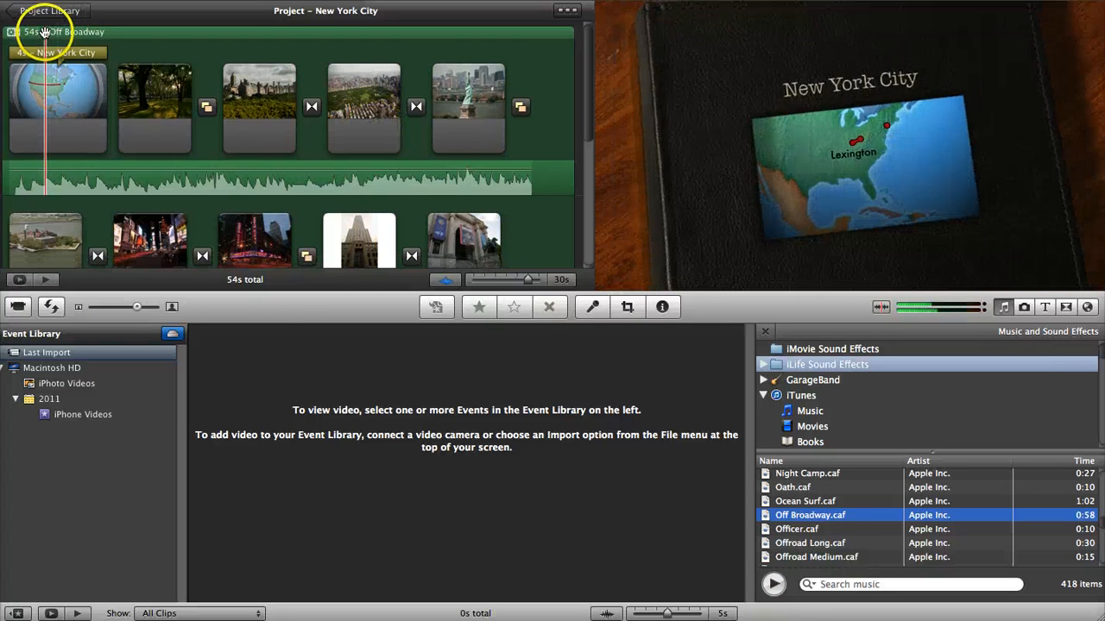
pyautogui.click(284, 223)
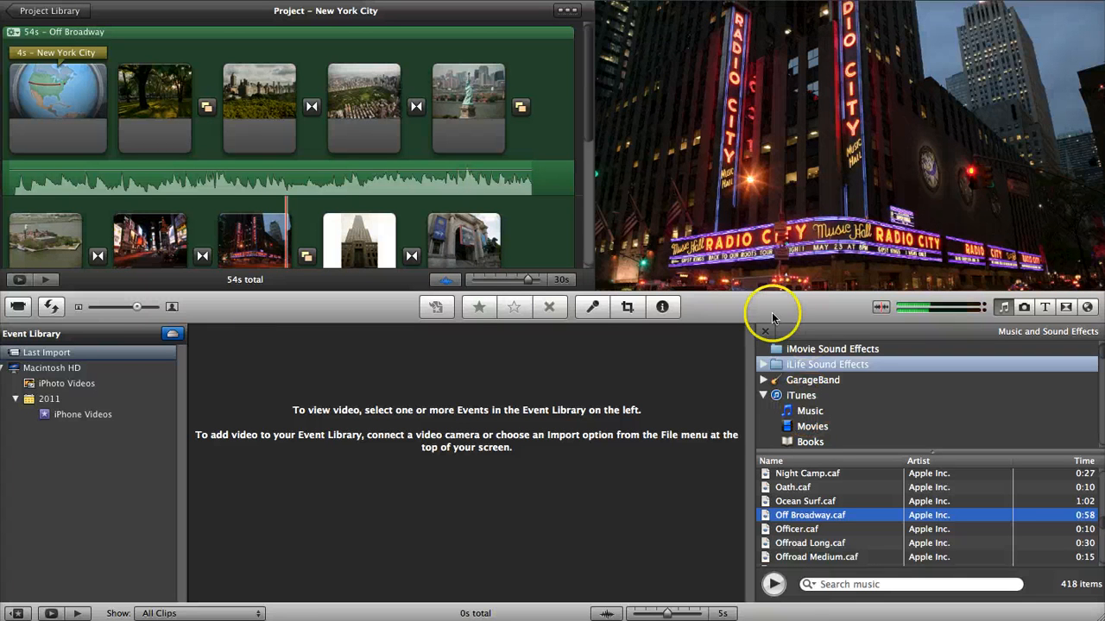
pyautogui.click(499, 241)
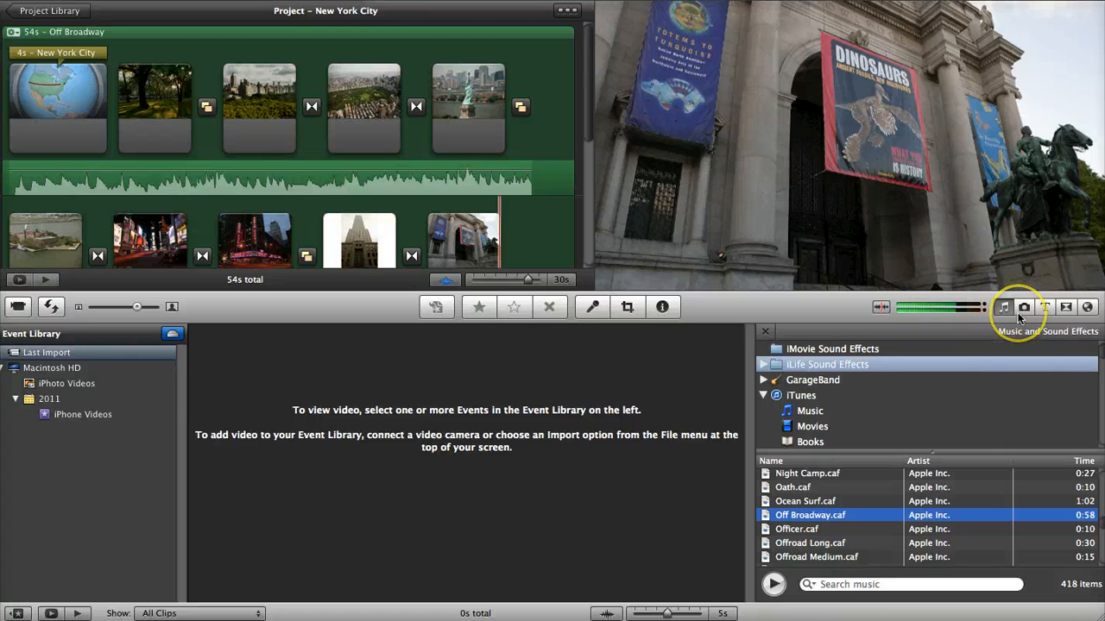
# - Add a Lower Third title across the full length of the aerial Central Park photo
pyautogui.click(1044, 307)
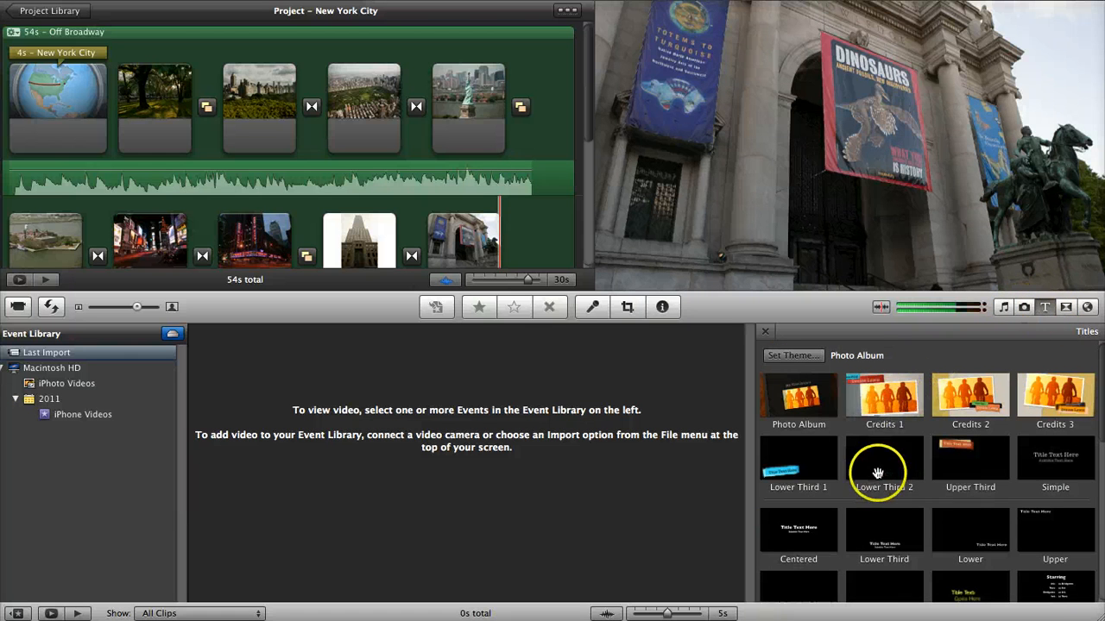
pyautogui.scroll(-3, 878, 473)
pyautogui.moveTo(878, 473); pyautogui.dragTo(360, 127)
pyautogui.click(369, 100)
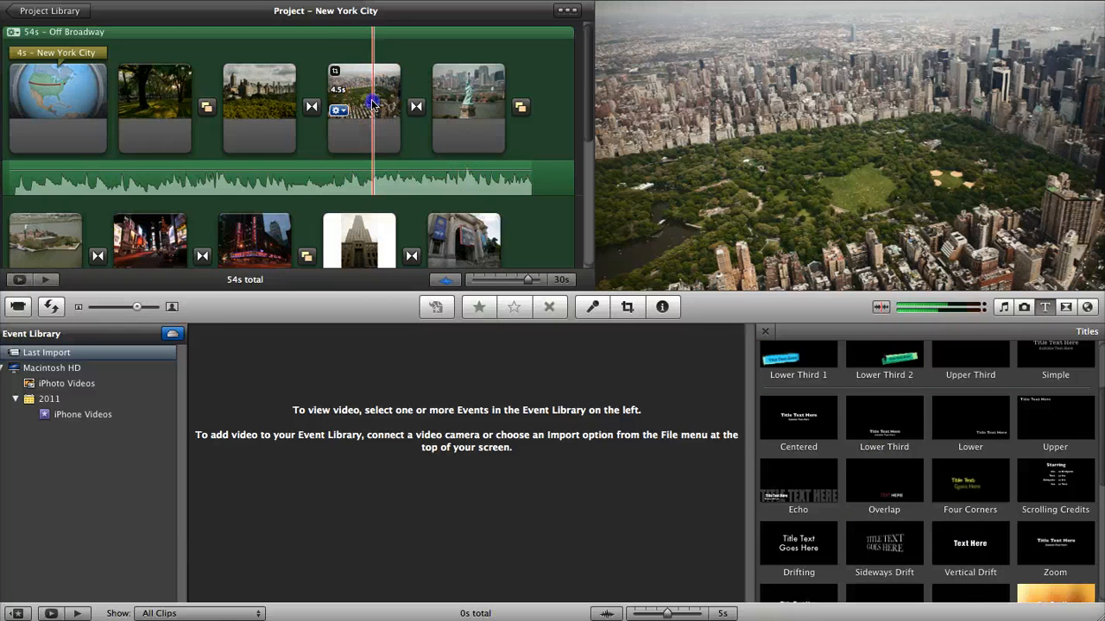
pyautogui.click(708, 404)
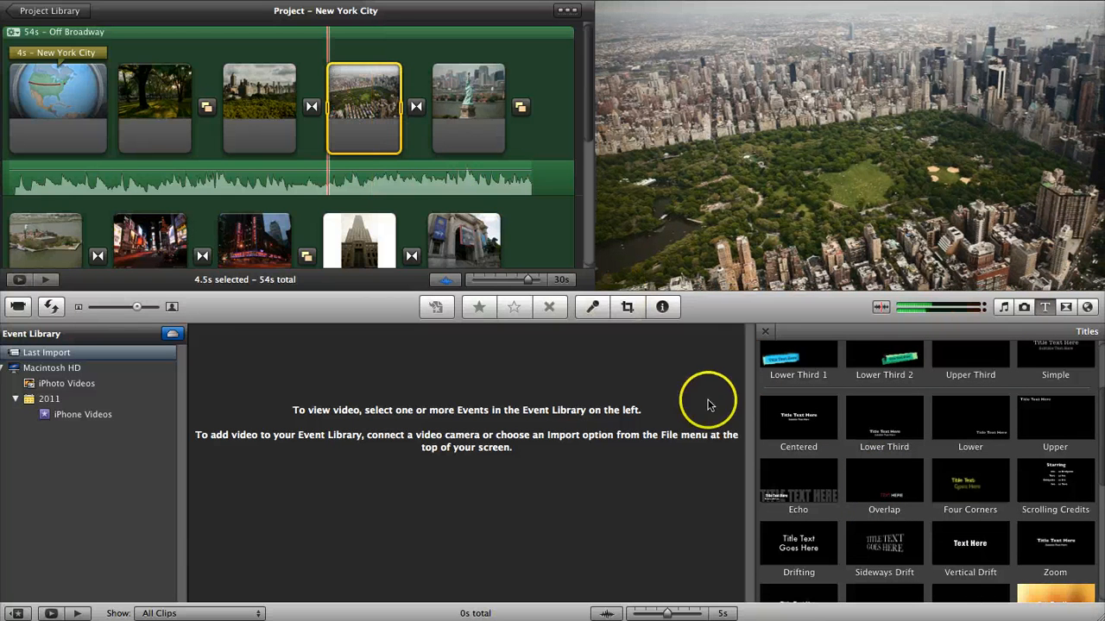
pyautogui.click(886, 425)
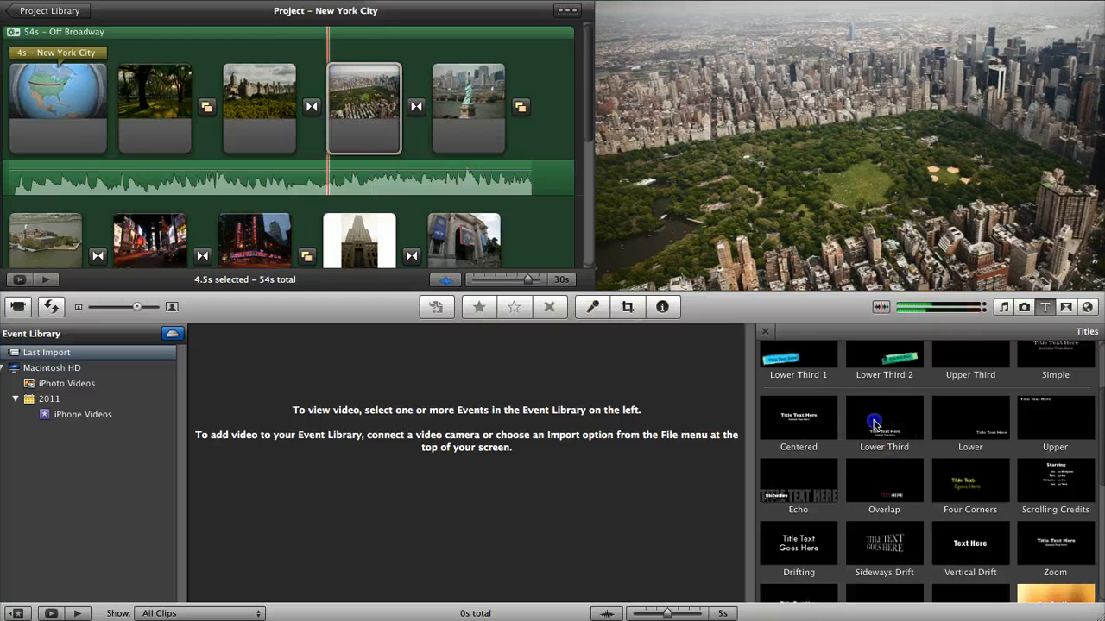
pyautogui.click(874, 425)
pyautogui.moveTo(875, 431); pyautogui.dragTo(357, 131)
pyautogui.moveTo(353, 118); pyautogui.dragTo(364, 120)
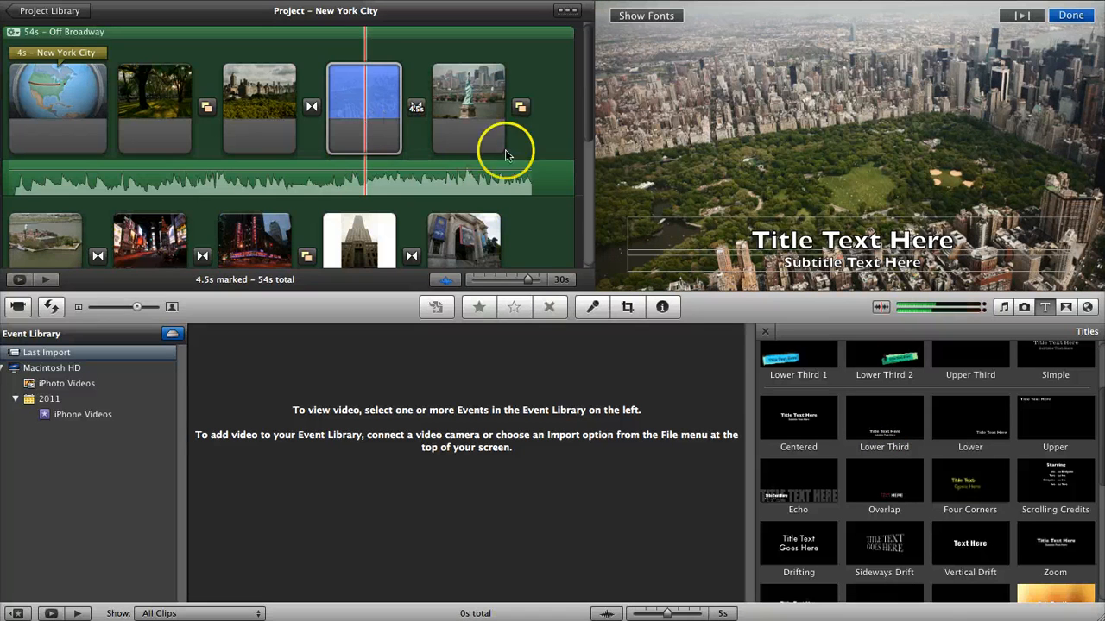
# - Set the aerial photo's title to "Central Park" and its subtitle to "New York City, New York"
pyautogui.write('C')
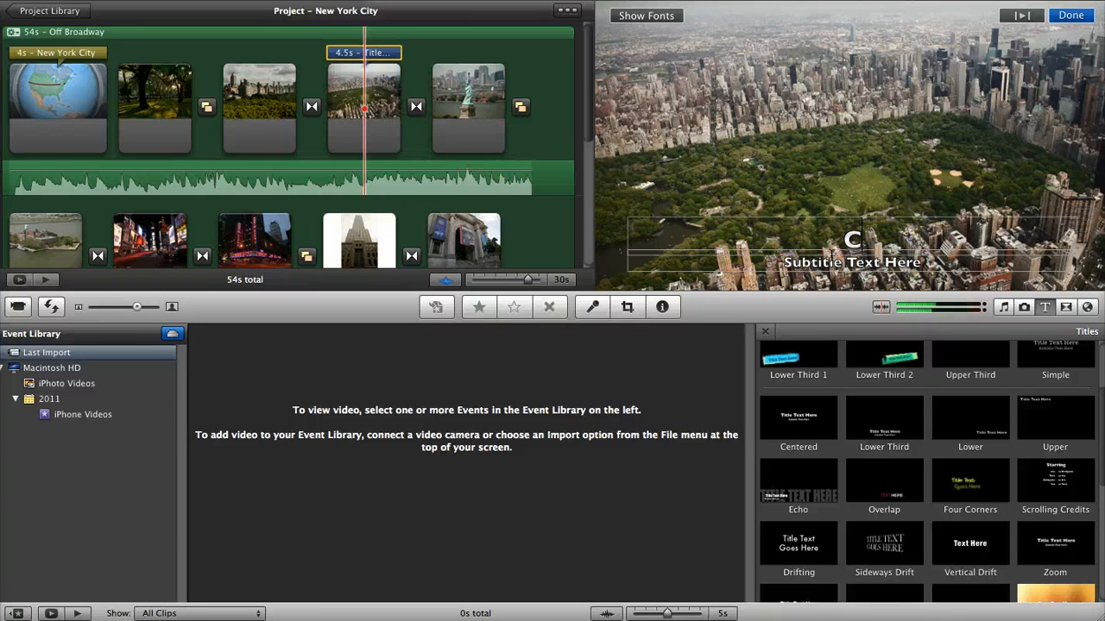
pyautogui.write('entral Park')
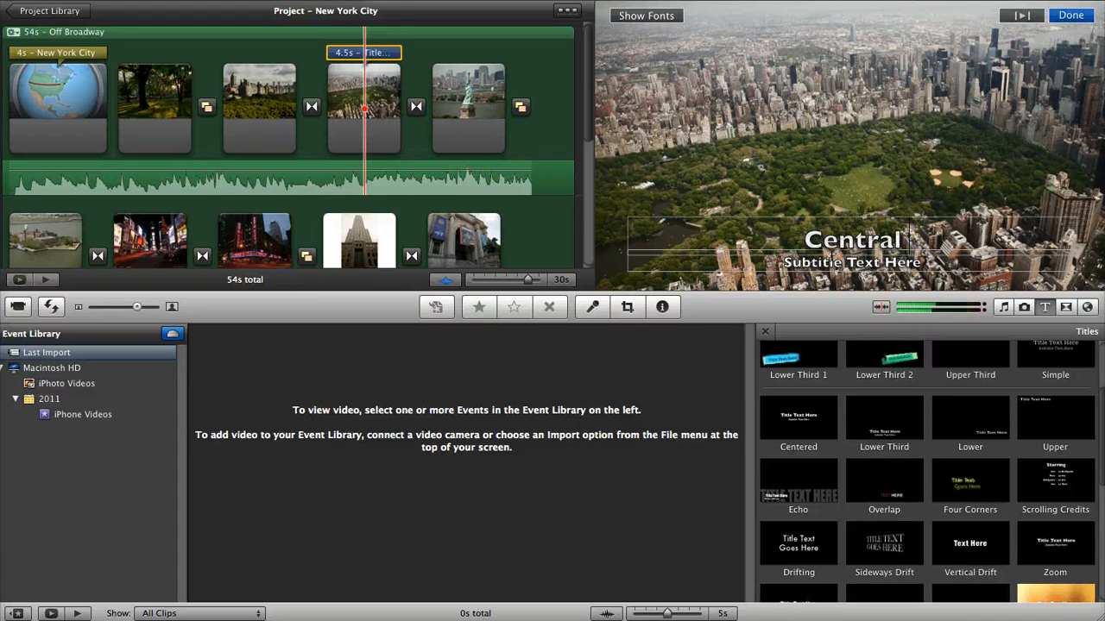
pyautogui.tripleClick(842, 262)
pyautogui.write('N')
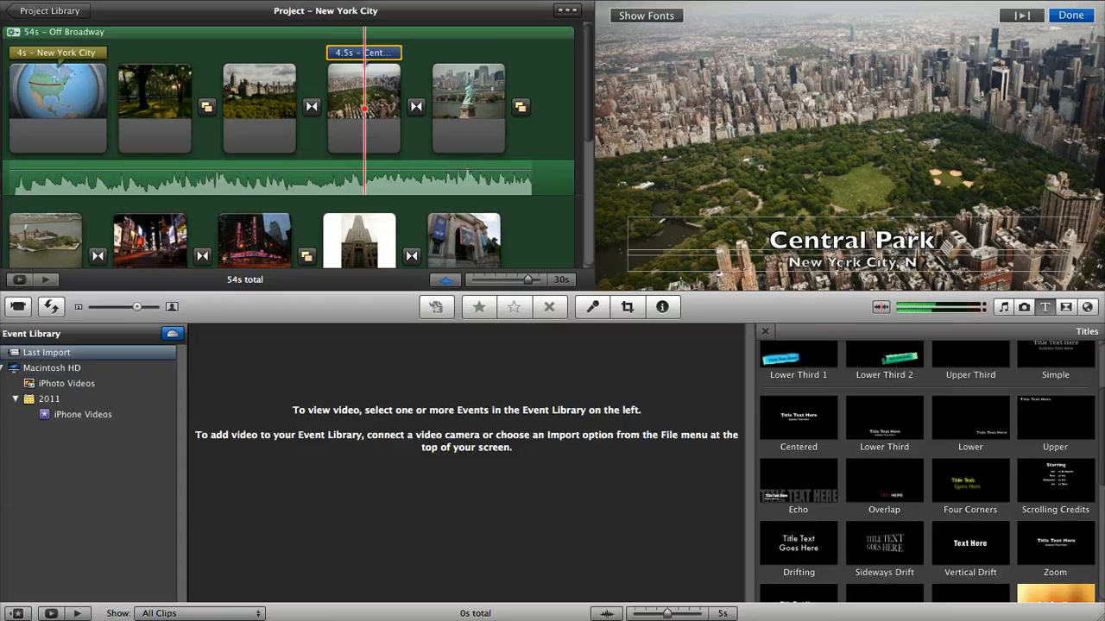
pyautogui.write('ew York')
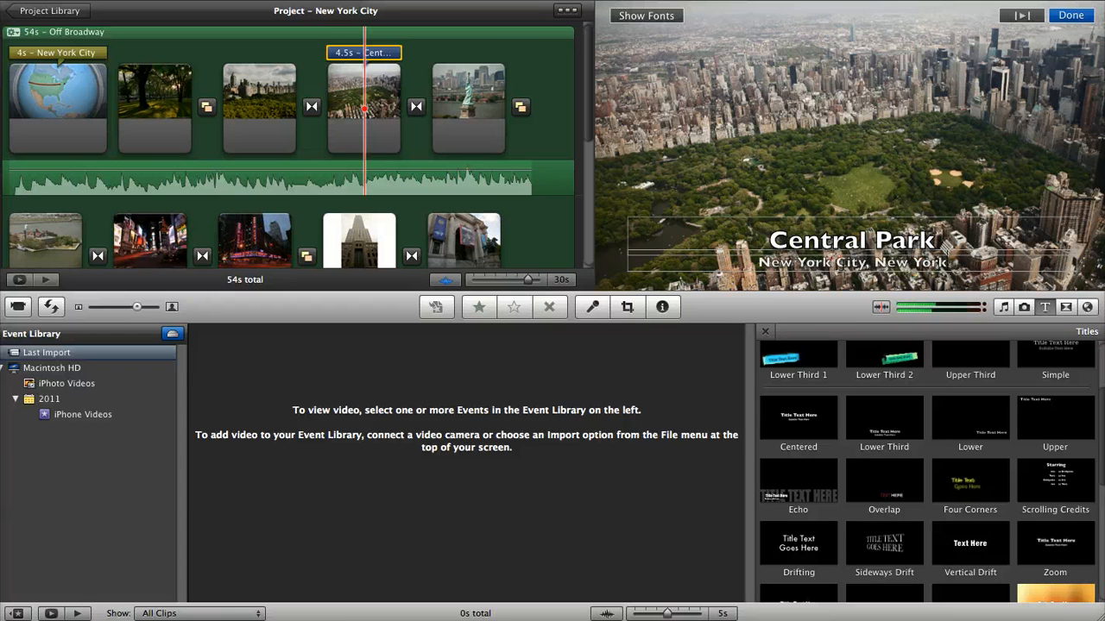
pyautogui.click(800, 180)
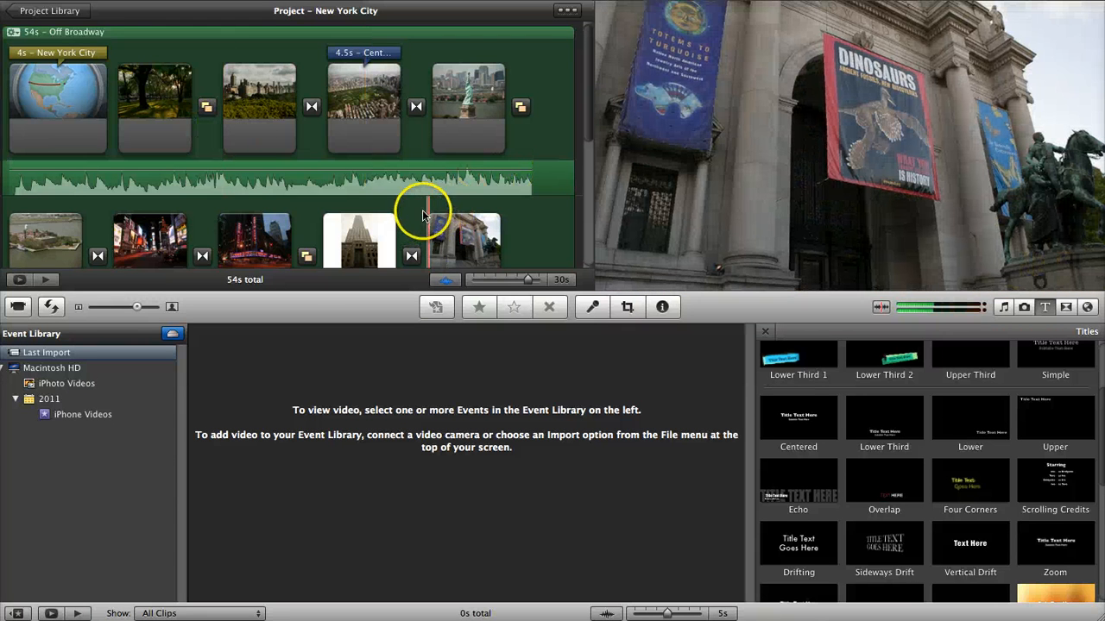
# - Add a Lower title reading "Museum of Natural History" to the museum photo
pyautogui.scroll(-1, 422, 210)
pyautogui.click(463, 205)
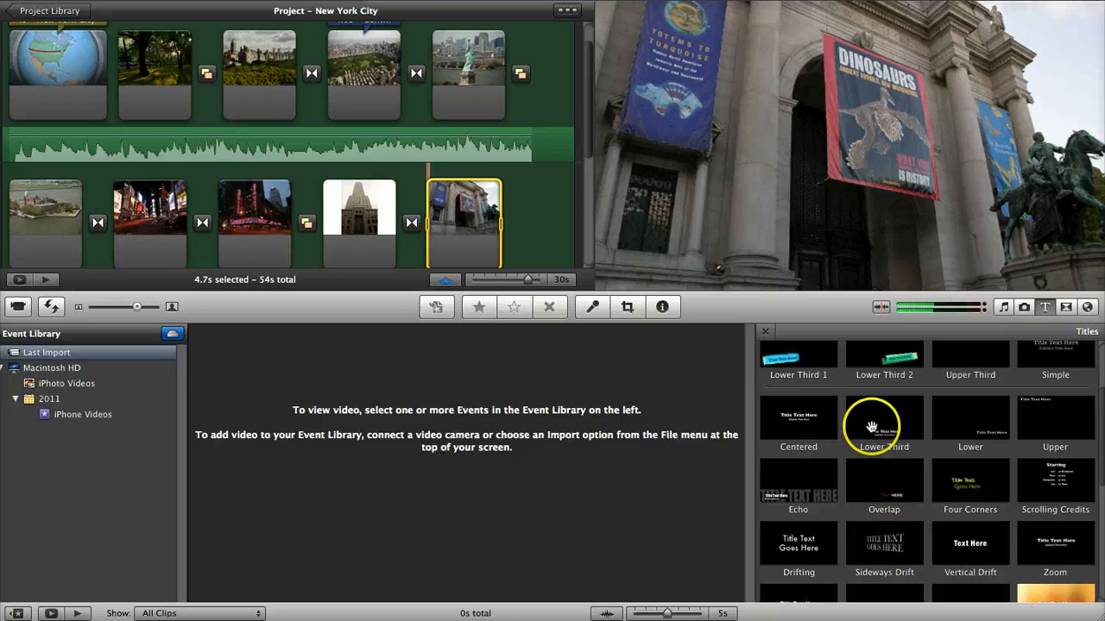
pyautogui.click(978, 421)
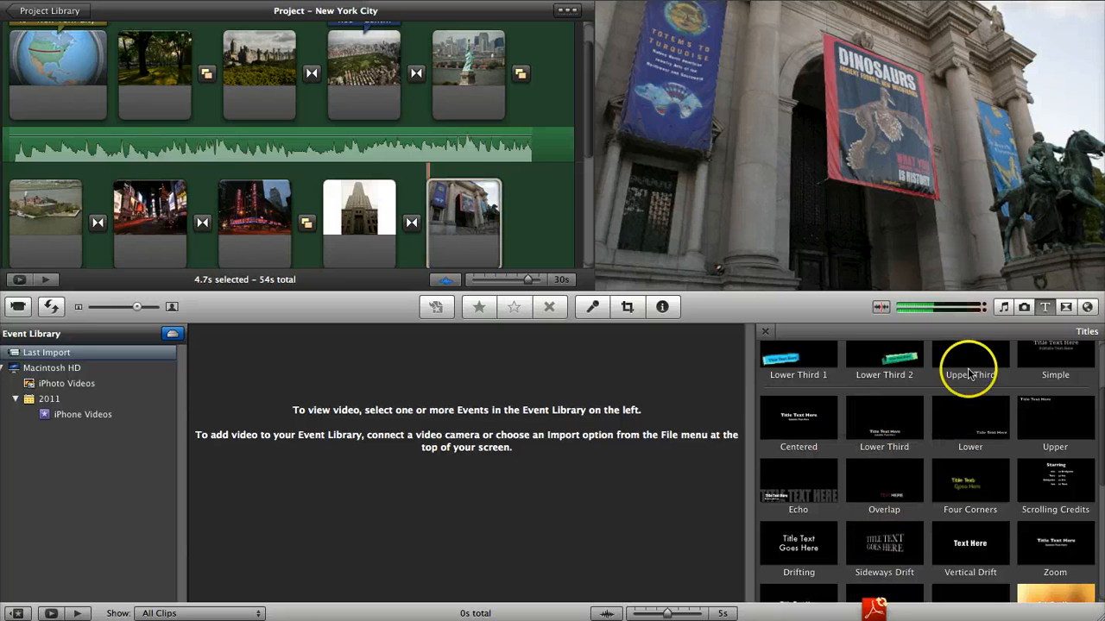
pyautogui.moveTo(951, 417); pyautogui.dragTo(466, 228)
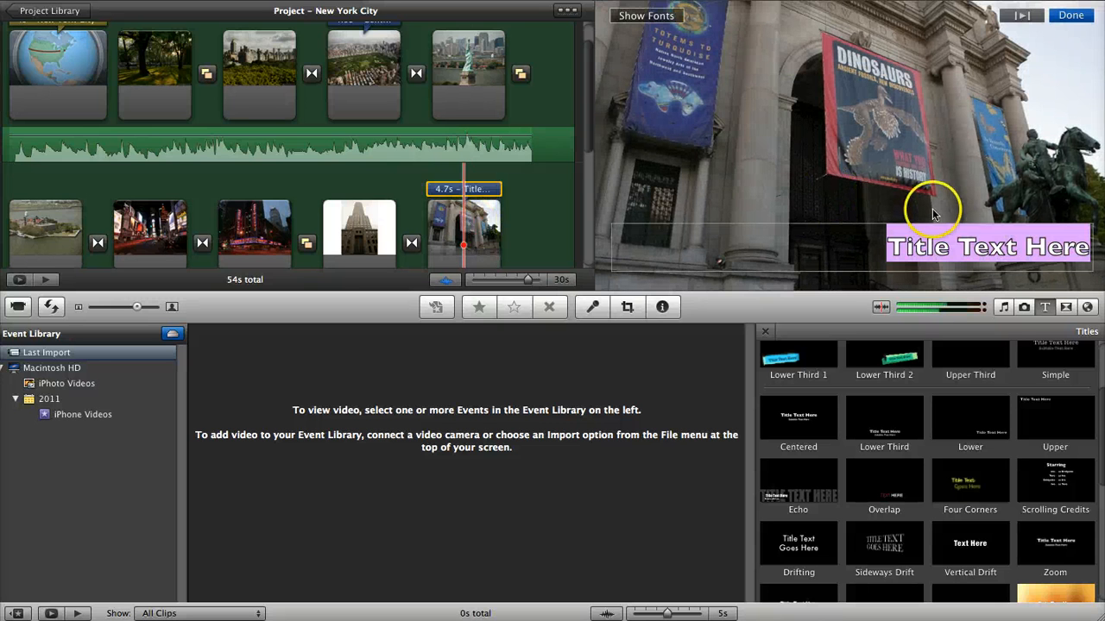
pyautogui.write('Mu')
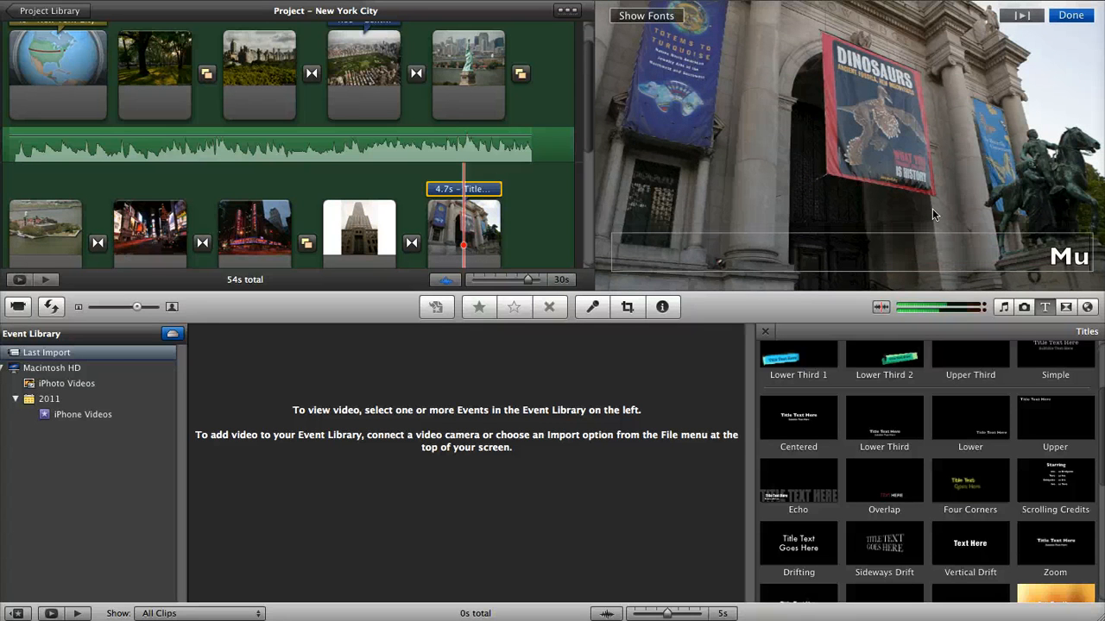
pyautogui.write('seum of')
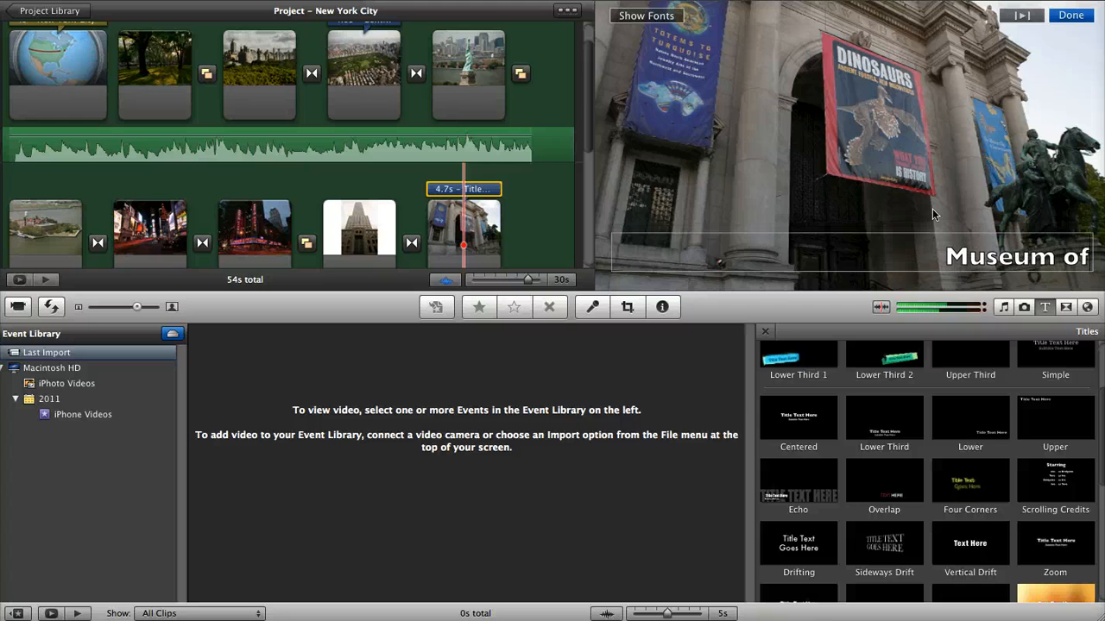
pyautogui.press('BackSpace')
pyautogui.write('f Natura')
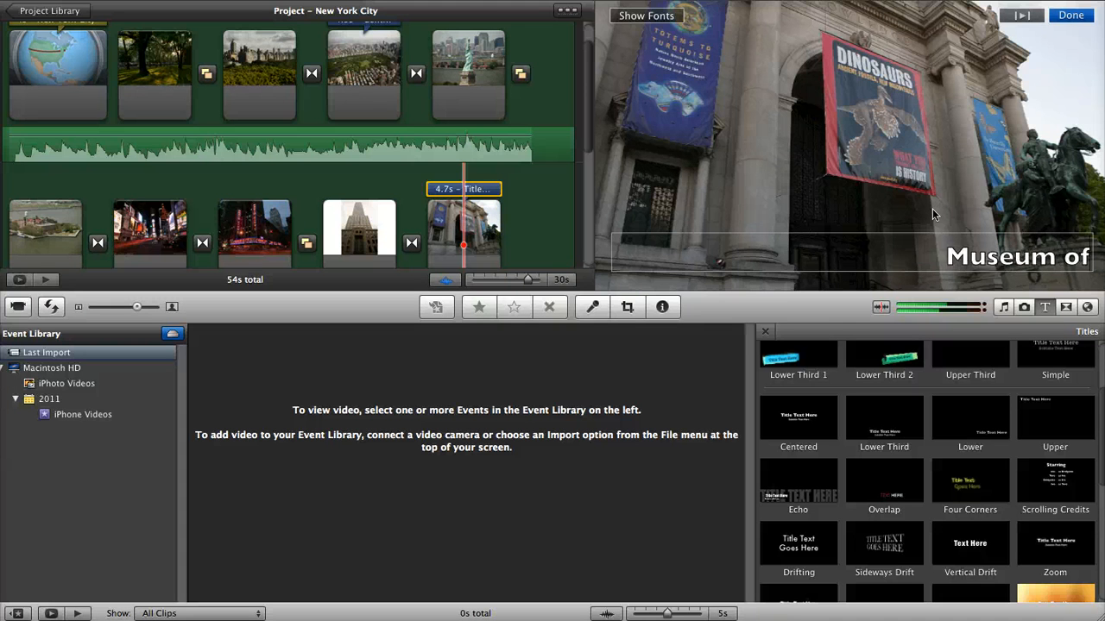
pyautogui.write('l Ho')
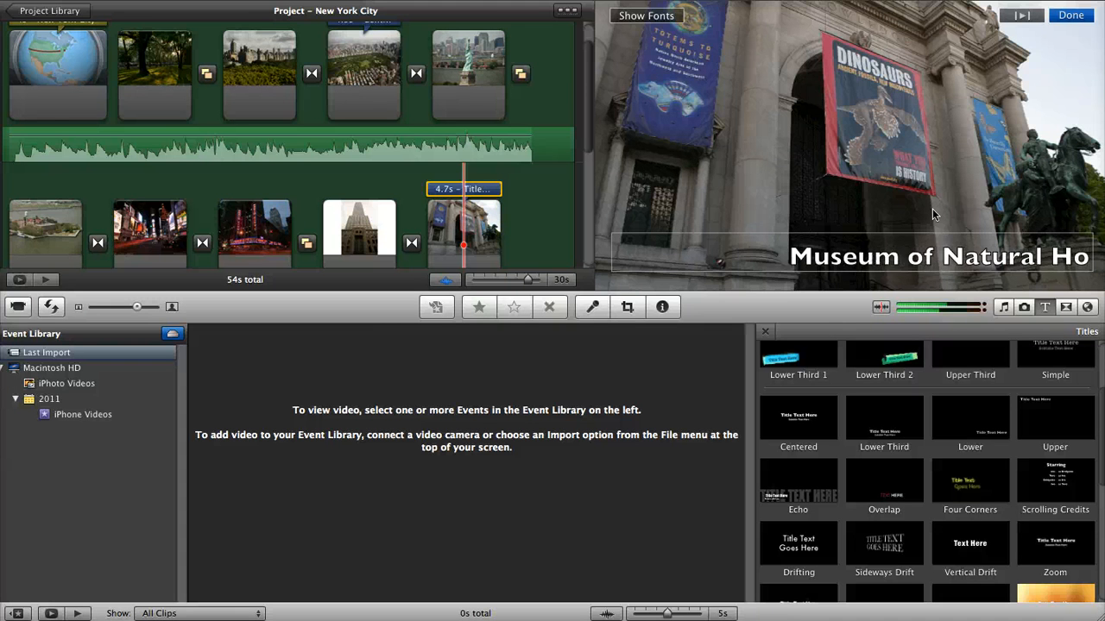
pyautogui.press('BackSpace')
pyautogui.write('istory')
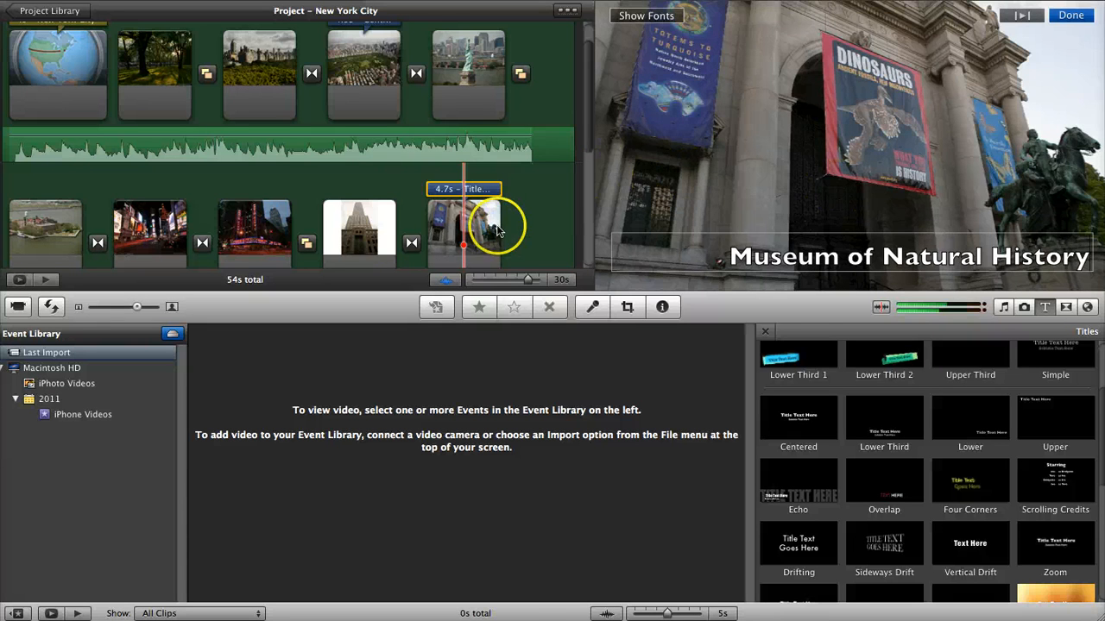
# - Add a Lower Third 2 title reading "Times Square" to the Times Square night photo
pyautogui.click(356, 229)
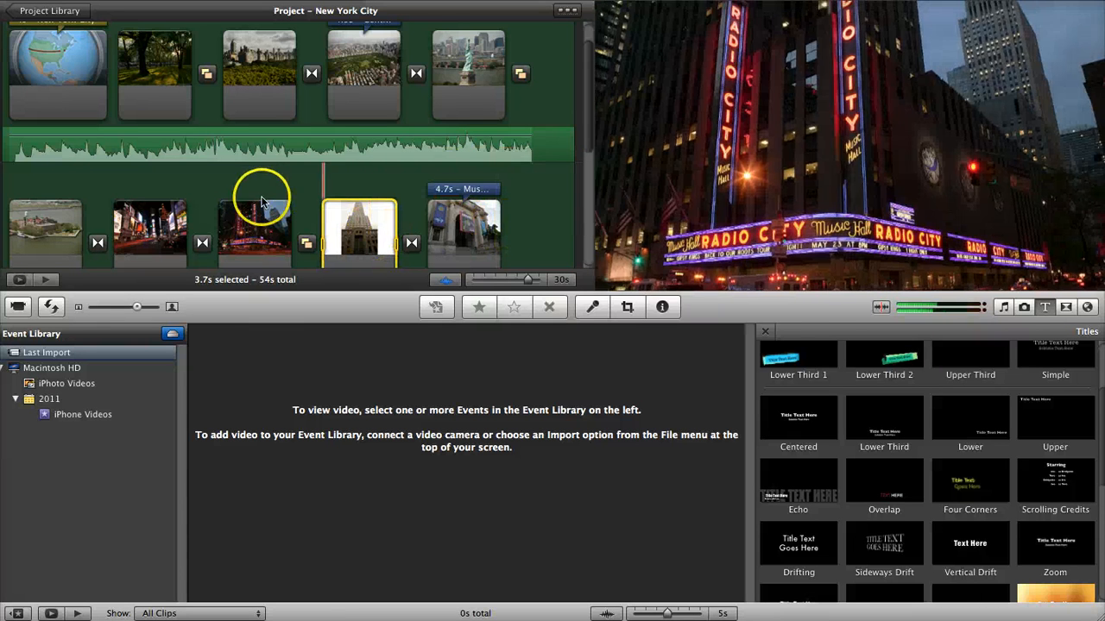
pyautogui.click(169, 233)
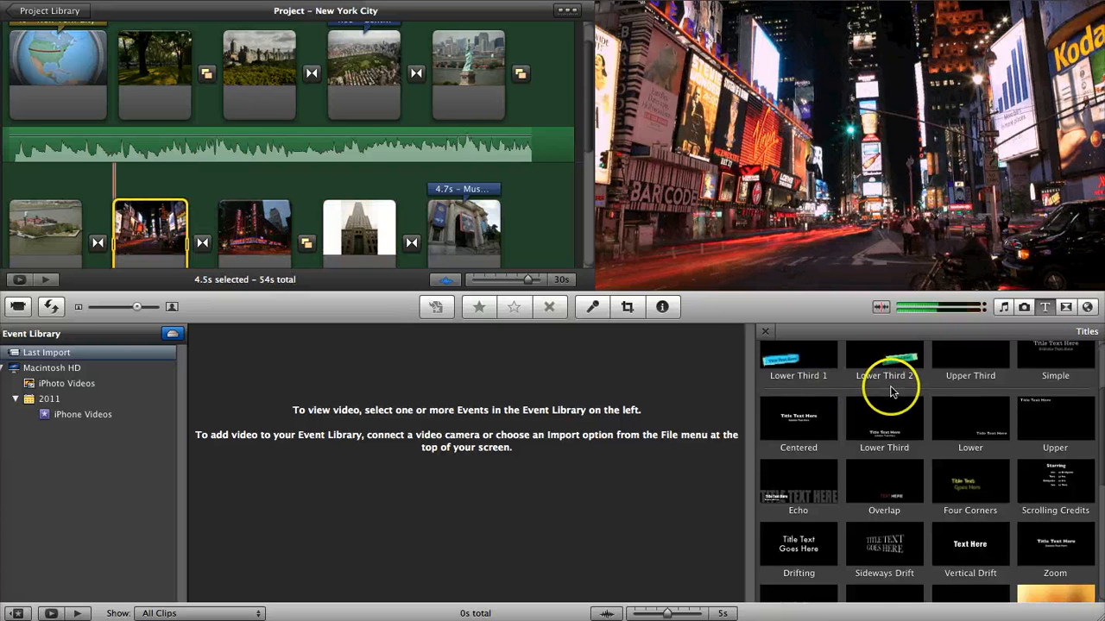
pyautogui.scroll(2, 891, 391)
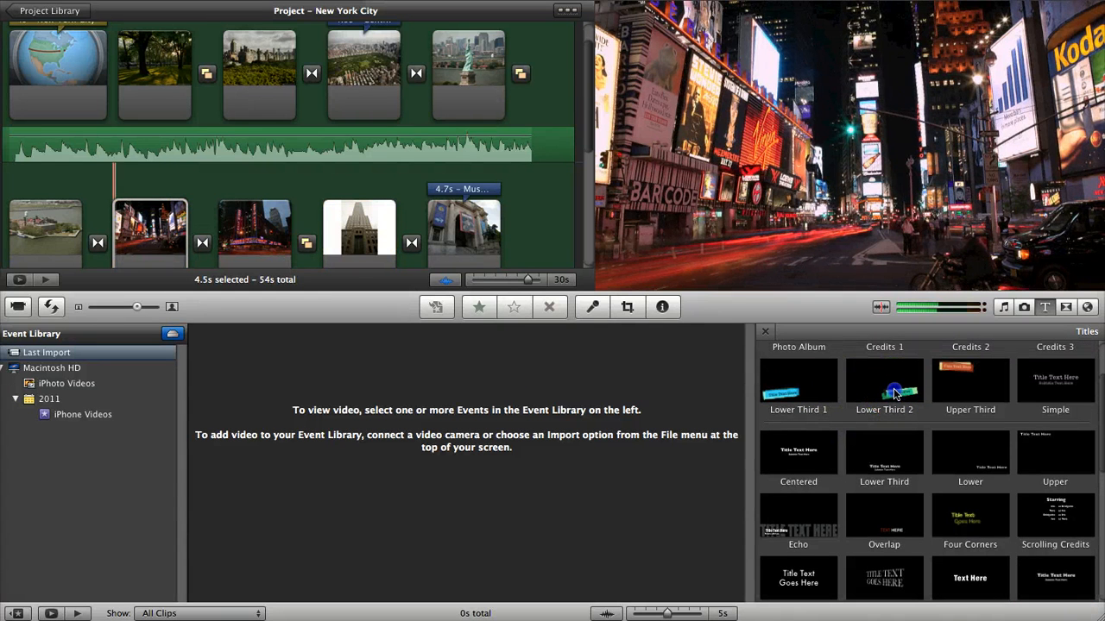
pyautogui.moveTo(895, 393); pyautogui.dragTo(145, 223)
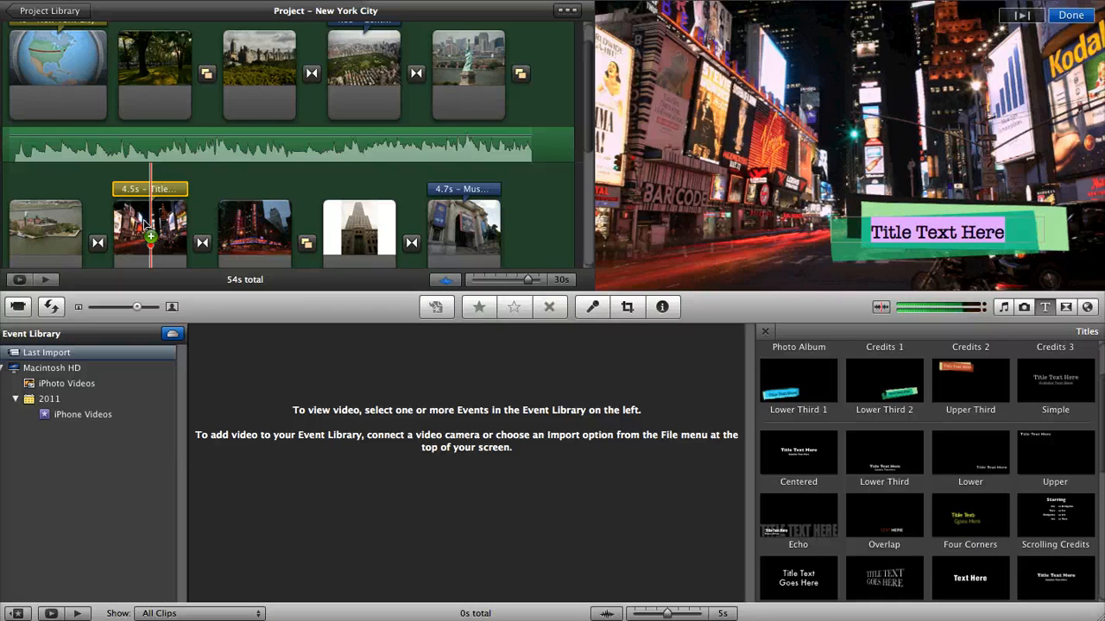
pyautogui.write('Times Square')
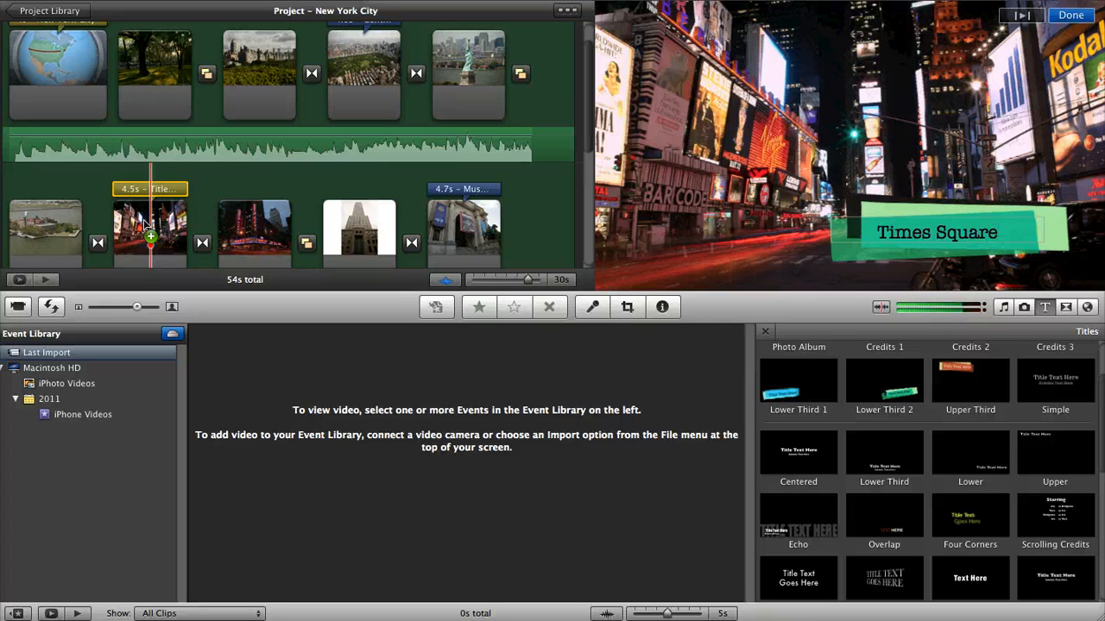
# - Look through the other available title styles and return to the Photo Album theme titles
pyautogui.scroll(-3, 897, 462)
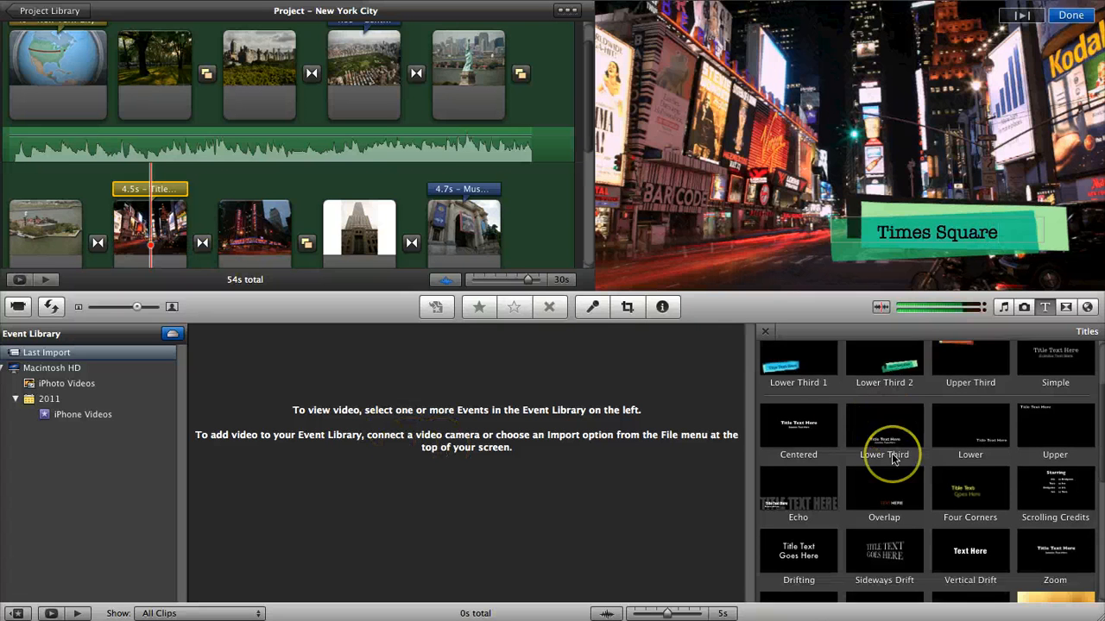
pyautogui.scroll(-6, 894, 460)
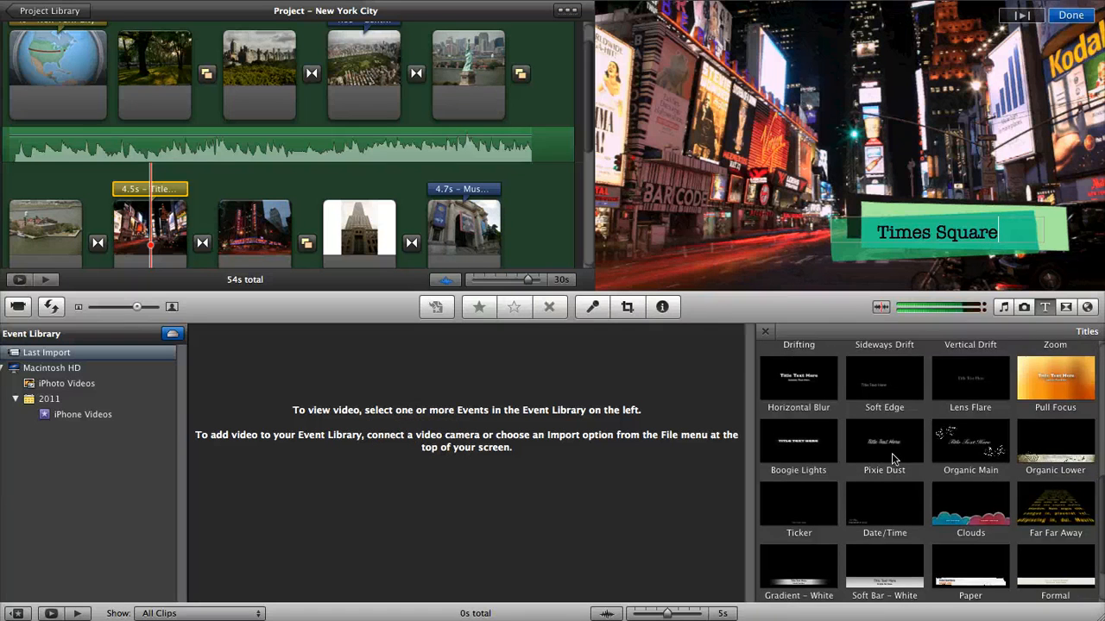
pyautogui.scroll(-2, 892, 454)
pyautogui.scroll(5, 891, 453)
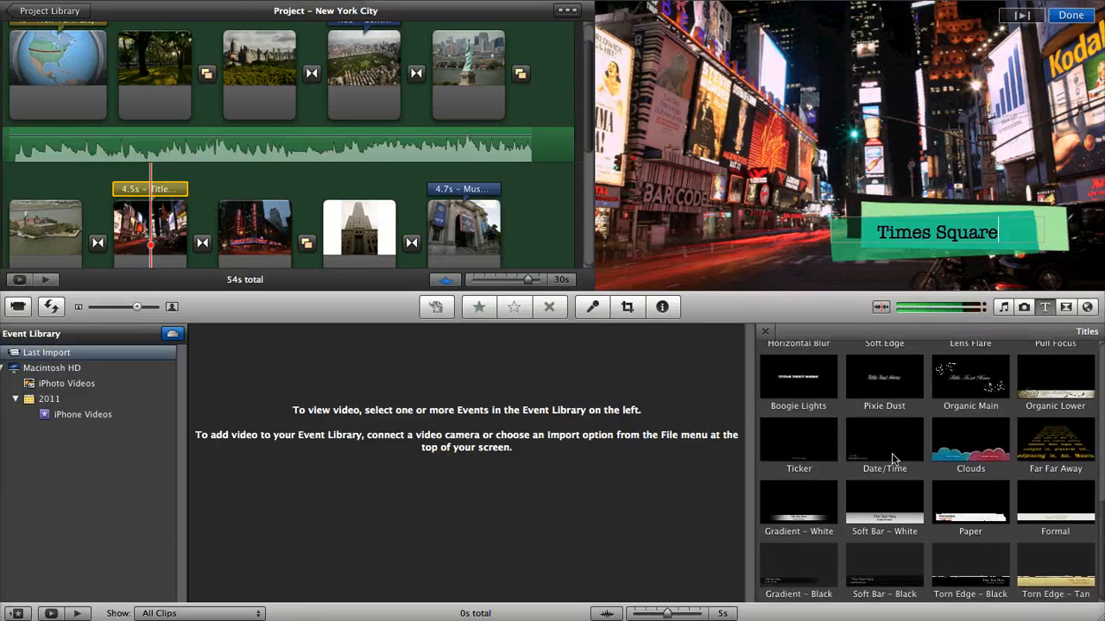
pyautogui.scroll(8, 891, 453)
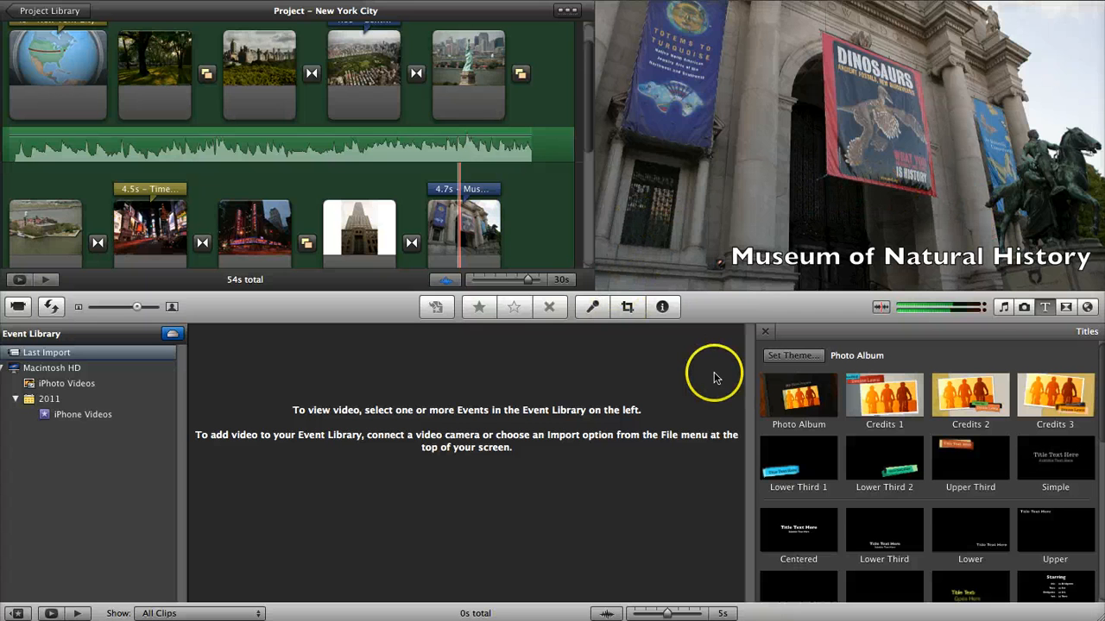
# - Record a voiceover with the built-in microphone across the project, starting at the beginning of the globe clip, and close the voiceover settings
pyautogui.click(593, 307)
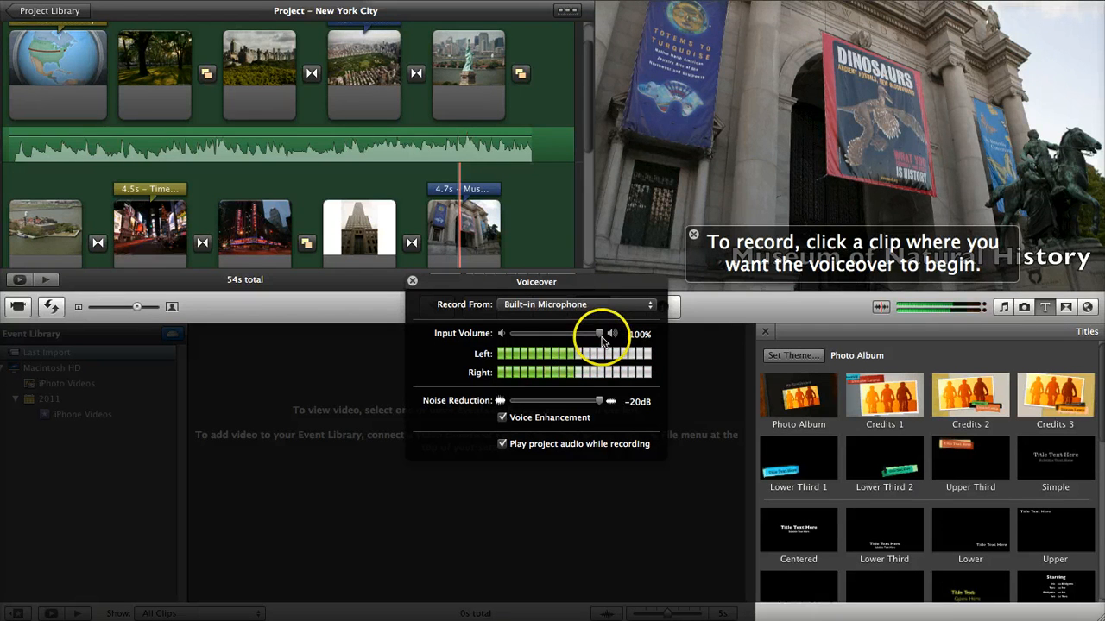
pyautogui.click(606, 307)
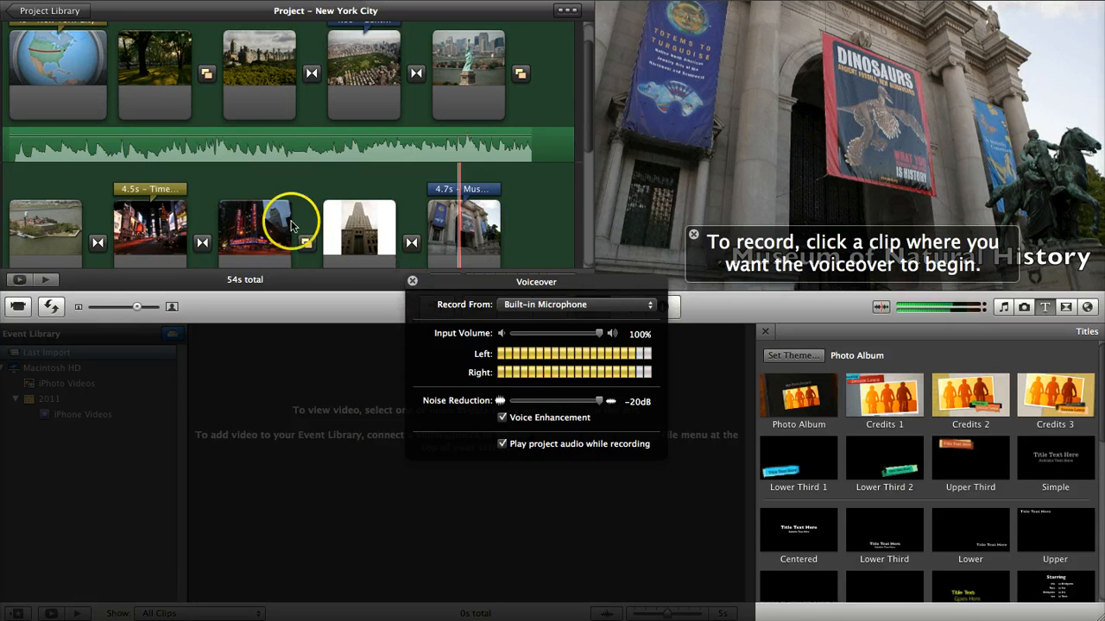
pyautogui.click(86, 82)
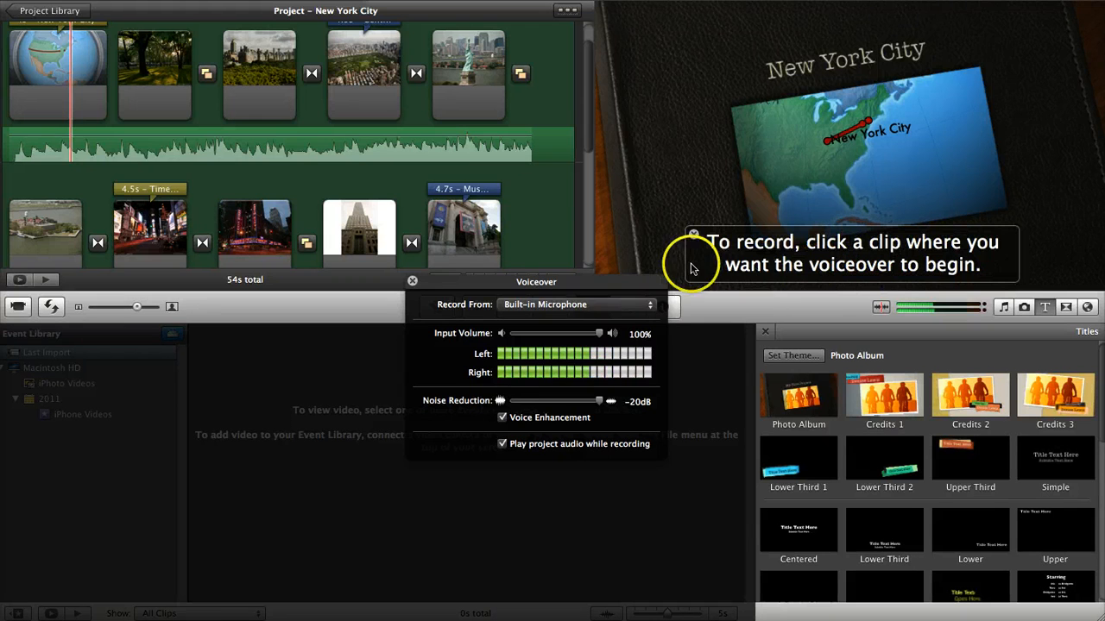
pyautogui.click(12, 118)
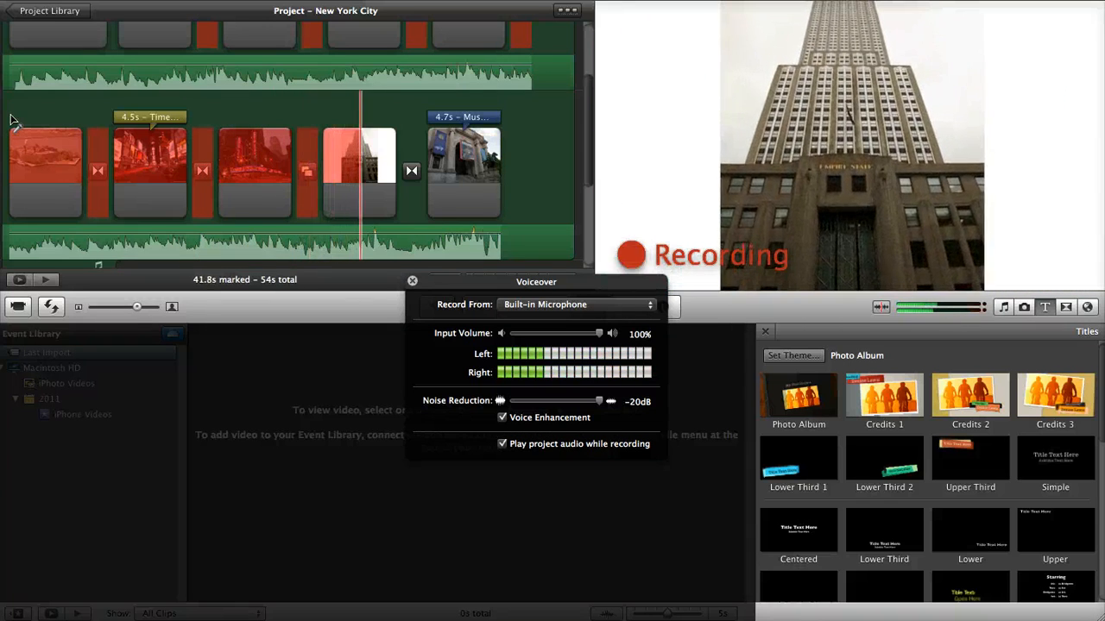
pyautogui.click(88, 105)
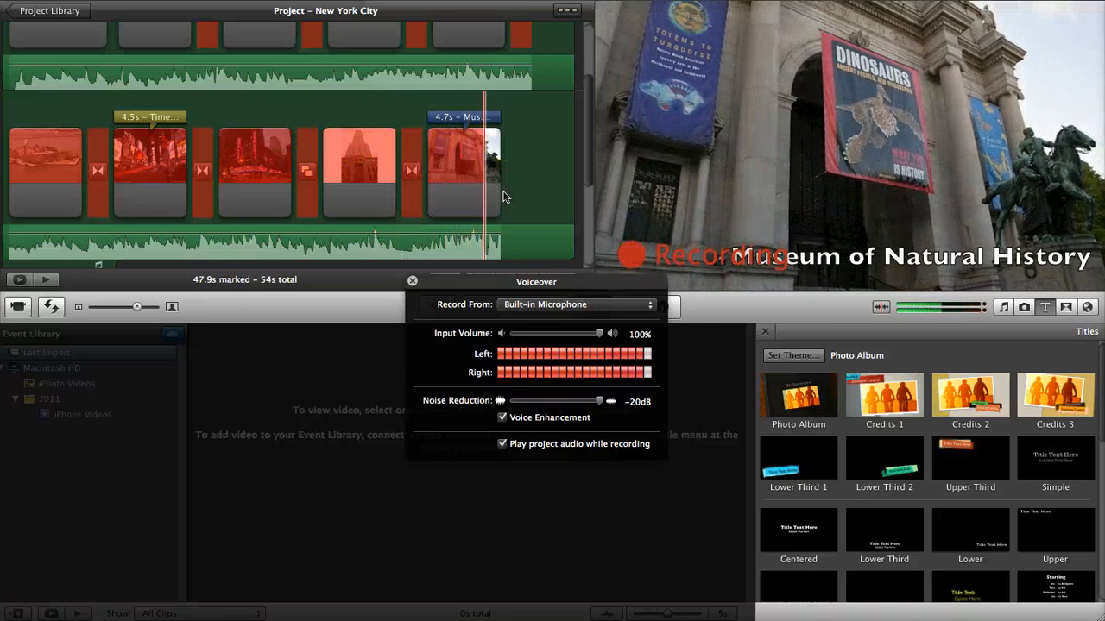
pyautogui.click(550, 202)
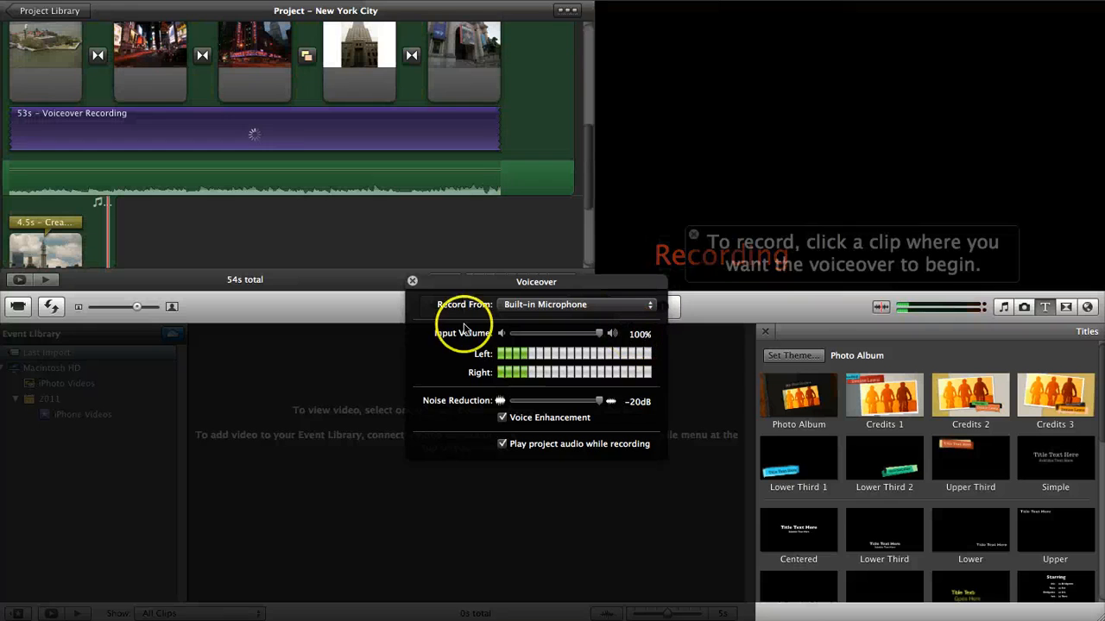
pyautogui.click(412, 282)
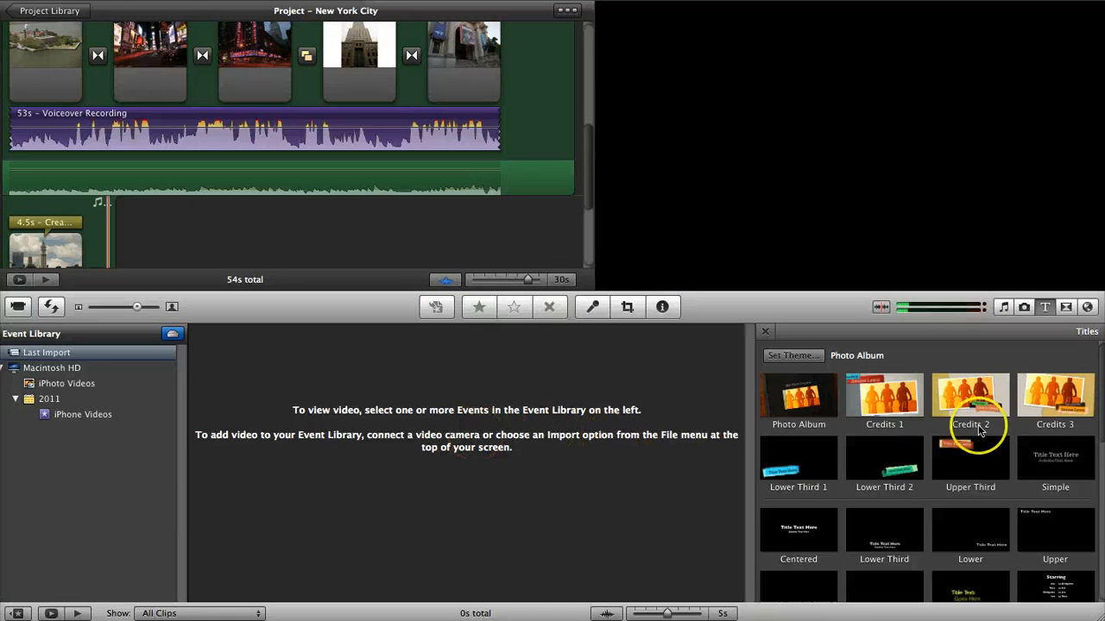
pyautogui.scroll(-10, 1012, 439)
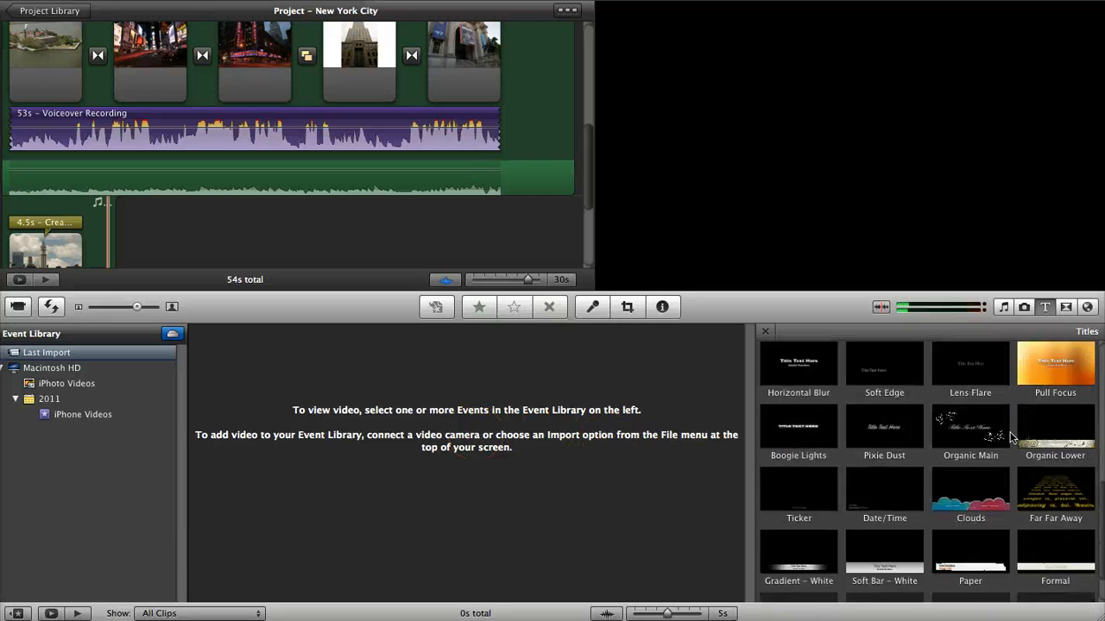
pyautogui.scroll(3, 1011, 439)
pyautogui.scroll(8, 1011, 438)
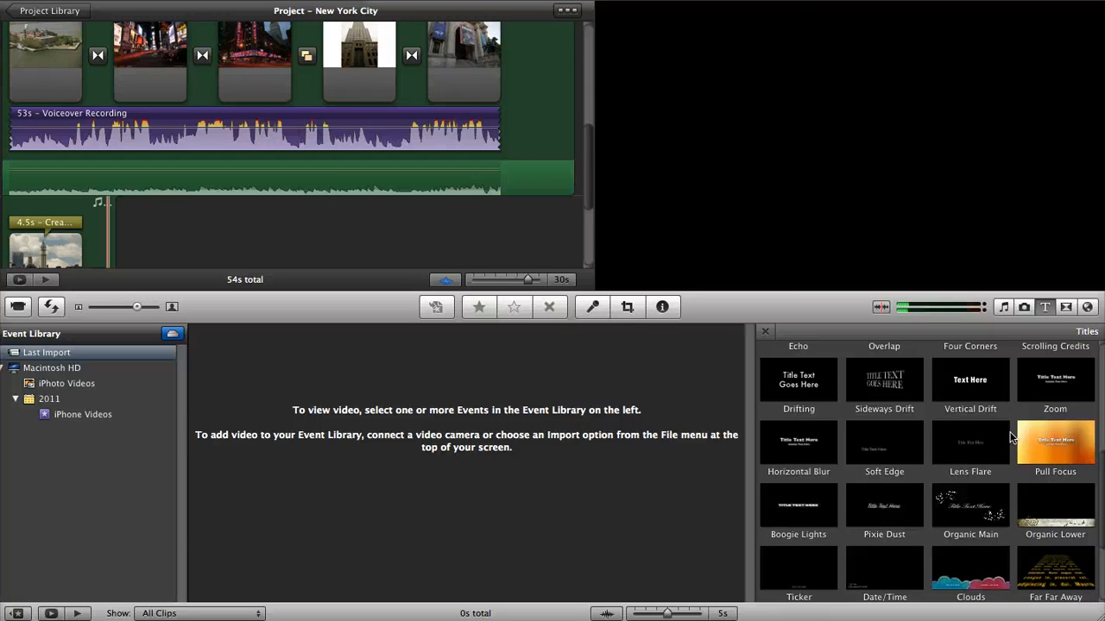
# - Play the project from the beginning to review the photos, titles, music and voiceover, and return to its start
pyautogui.click(444, 237)
pyautogui.scroll(5, 323, 207)
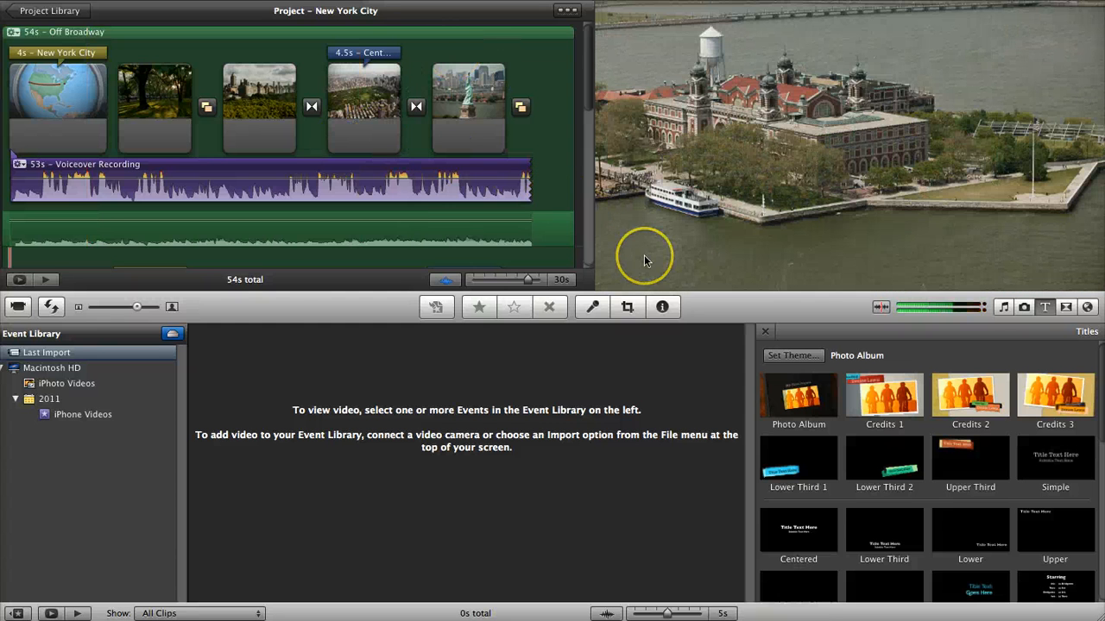
pyautogui.click(47, 280)
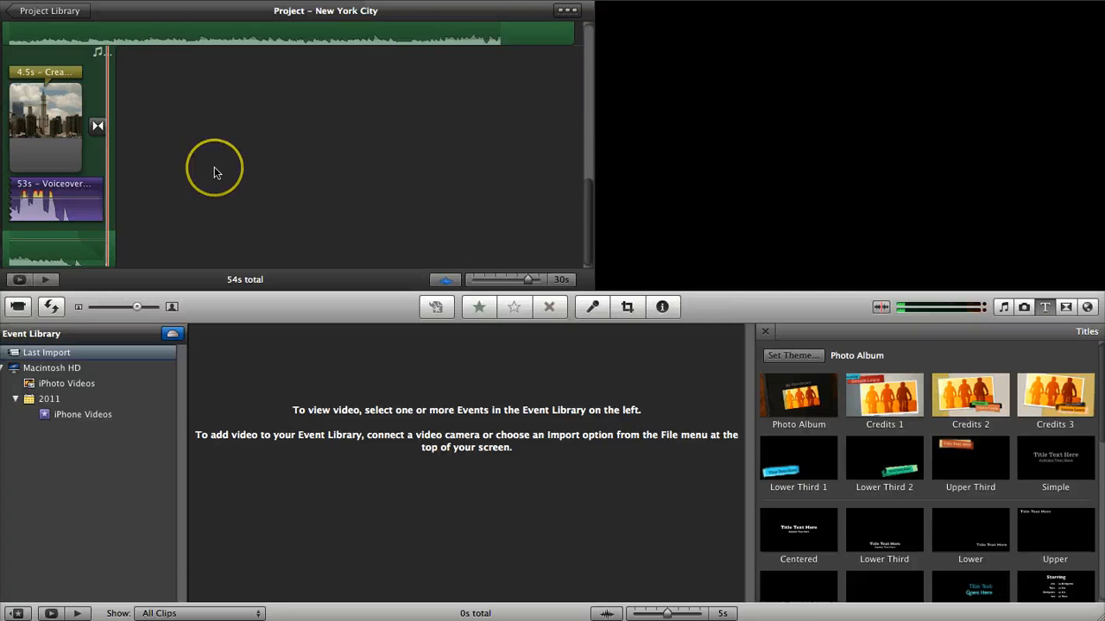
pyautogui.scroll(3, 214, 168)
pyautogui.scroll(3, 214, 168)
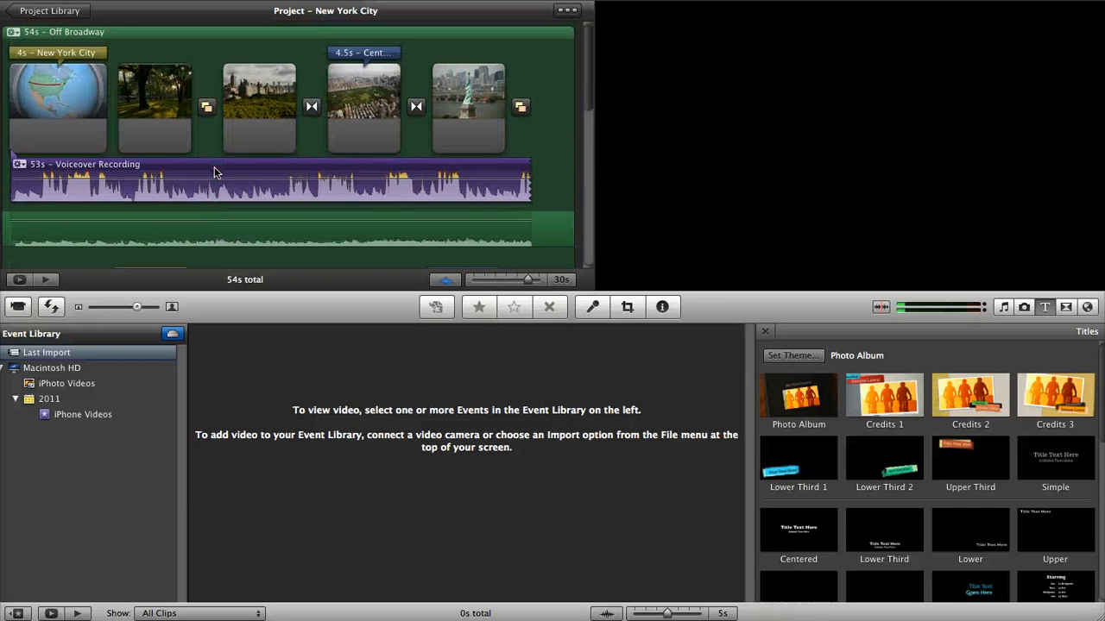
pyautogui.press('space')
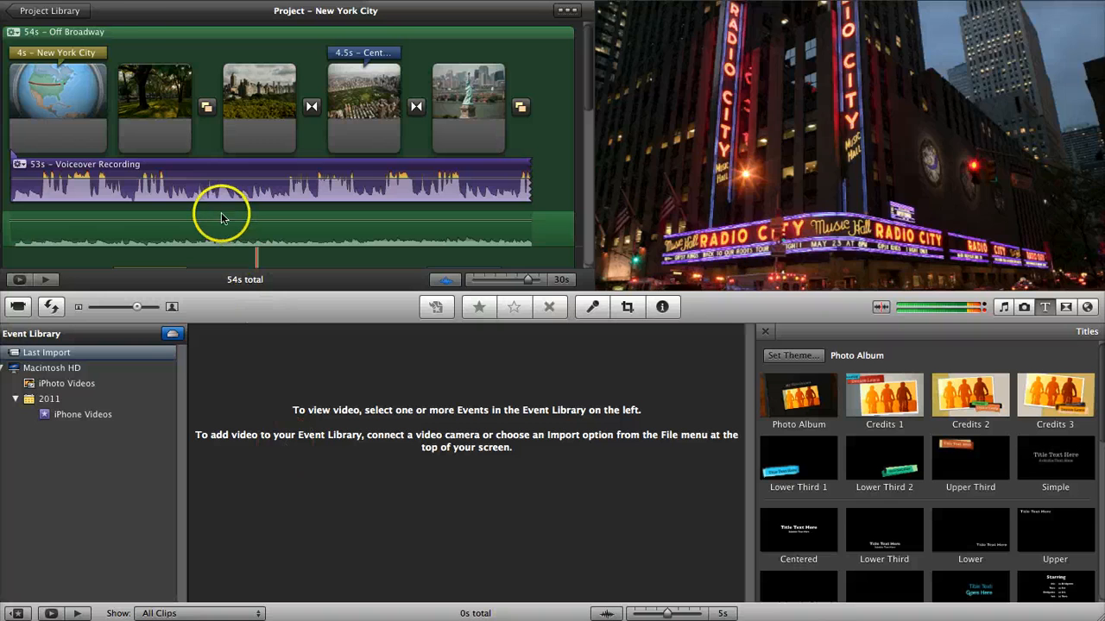
pyautogui.click(100, 1)
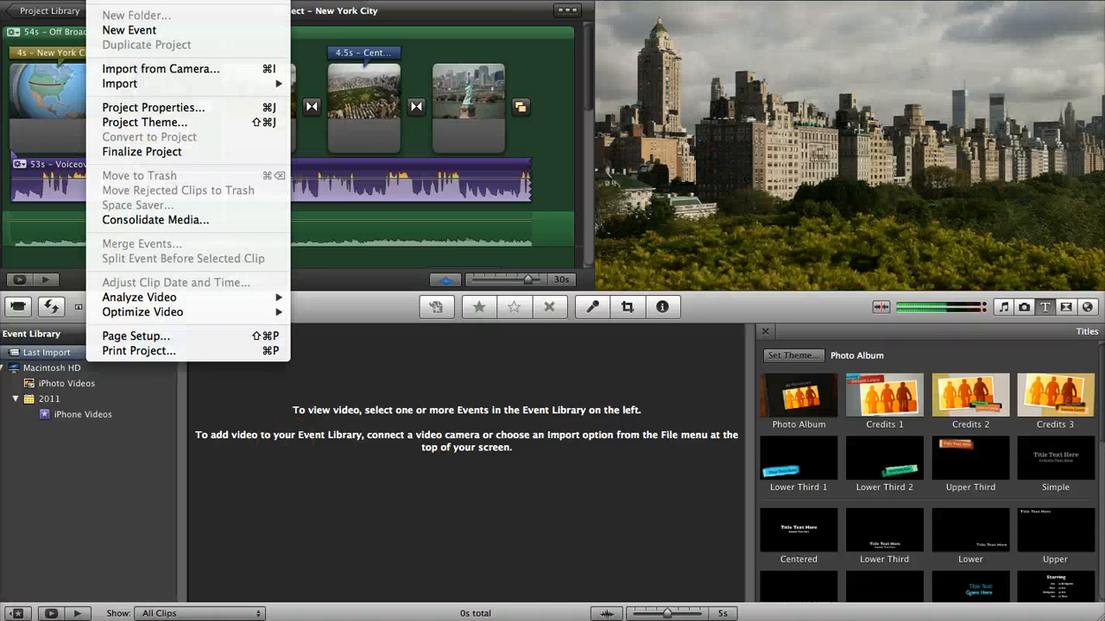
pyautogui.moveTo(58, 0)
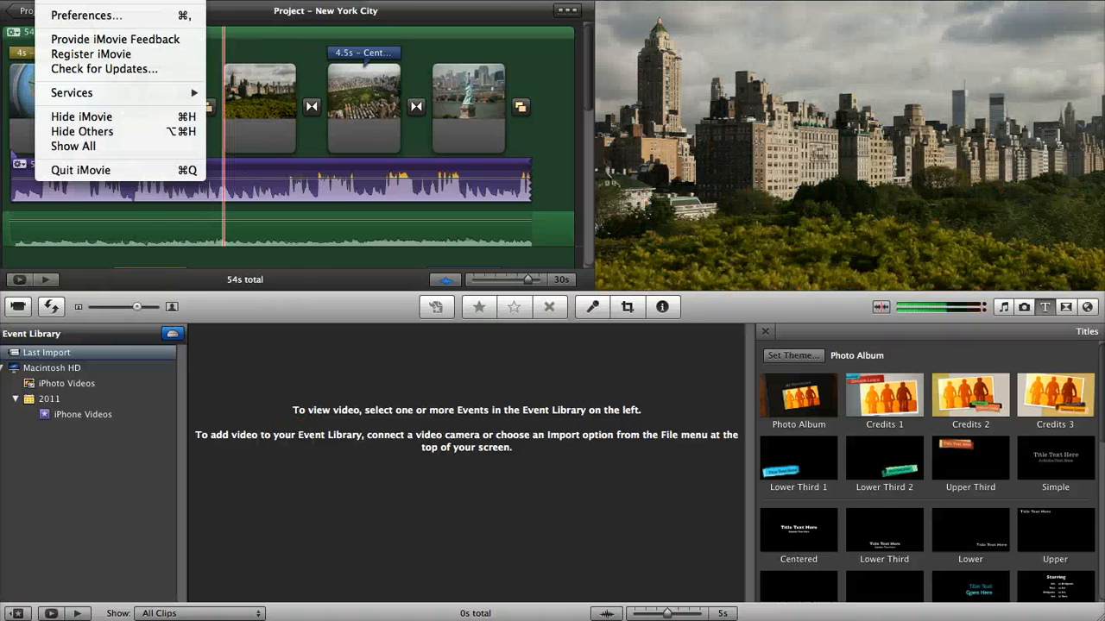
pyautogui.moveTo(137, 0)
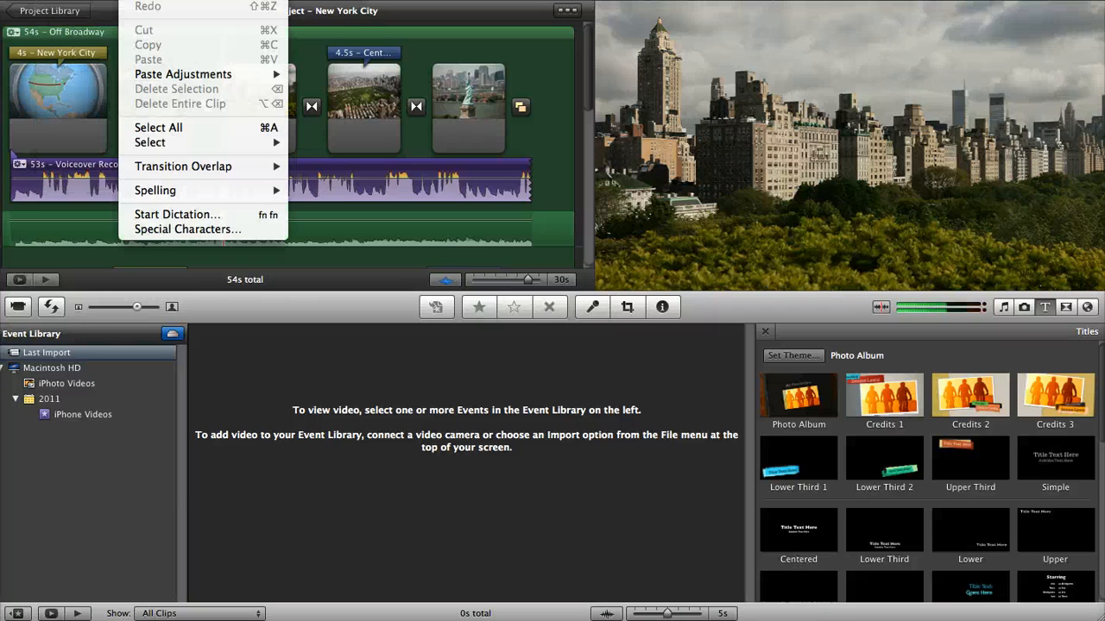
pyautogui.moveTo(100, 1)
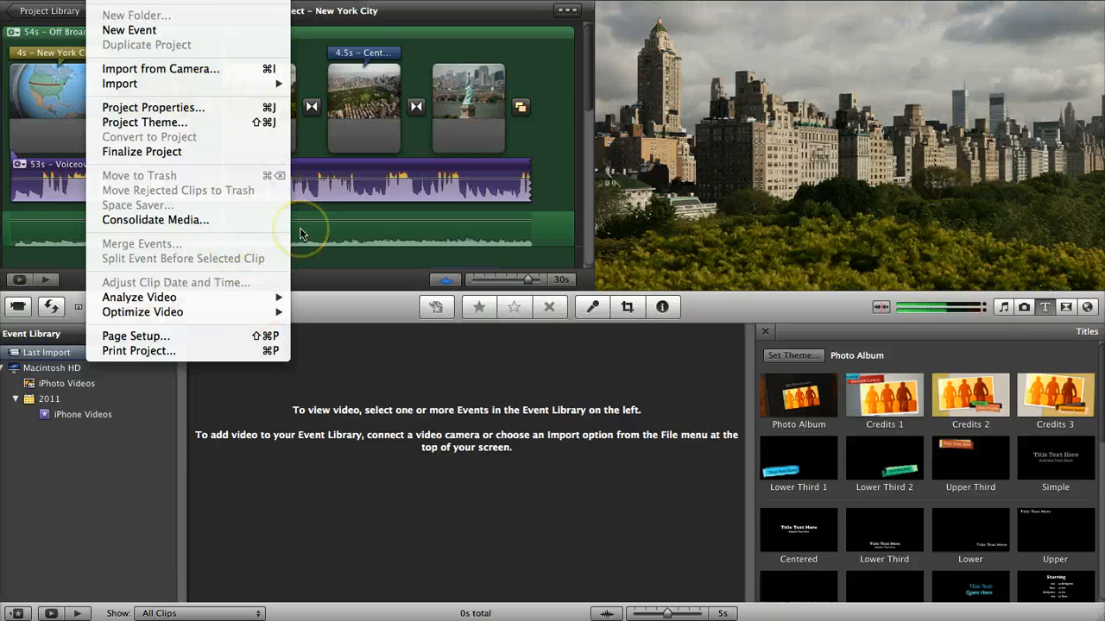
pyautogui.click(305, 349)
pyautogui.click(125, 29)
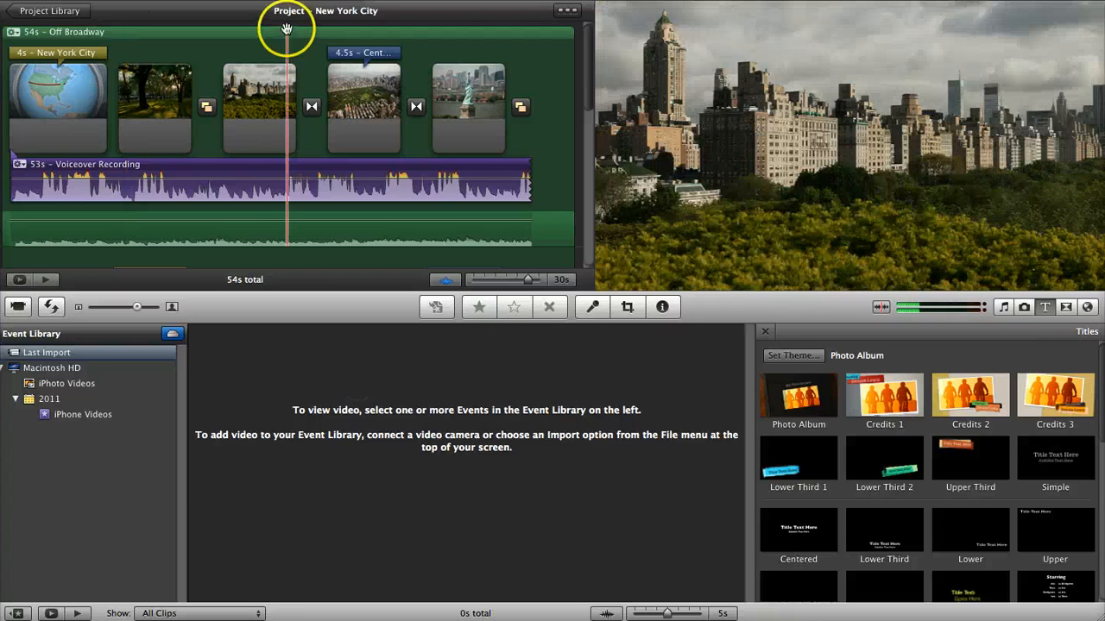
# - Start sharing the project to YouTube, enter the account password and set the description to "Pictures from our trip to NYC"
pyautogui.click(285, 0)
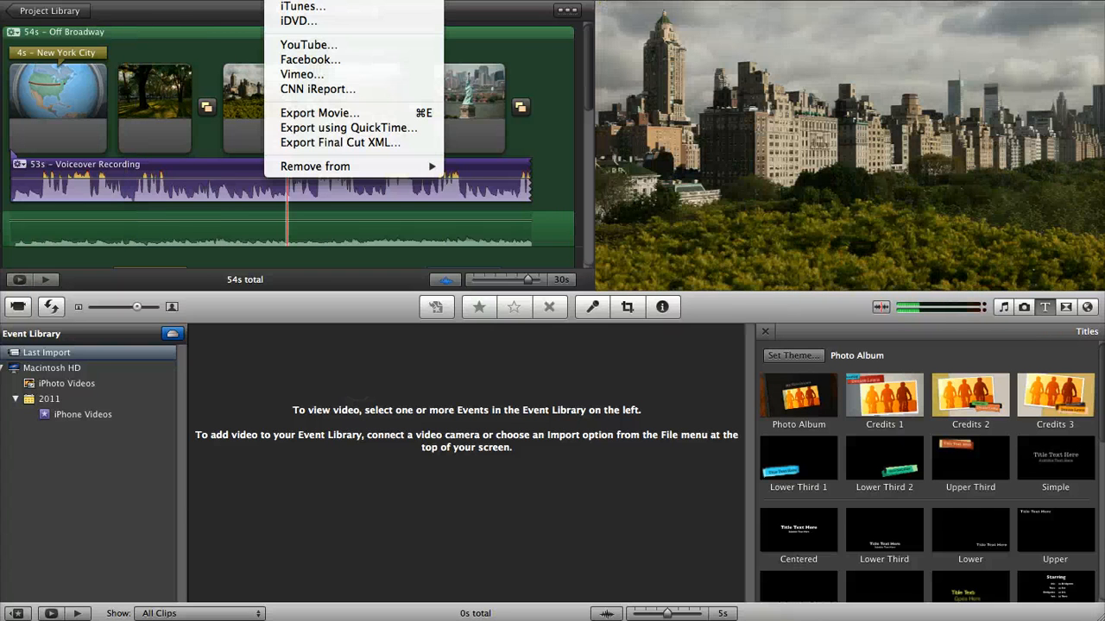
pyautogui.click(305, 45)
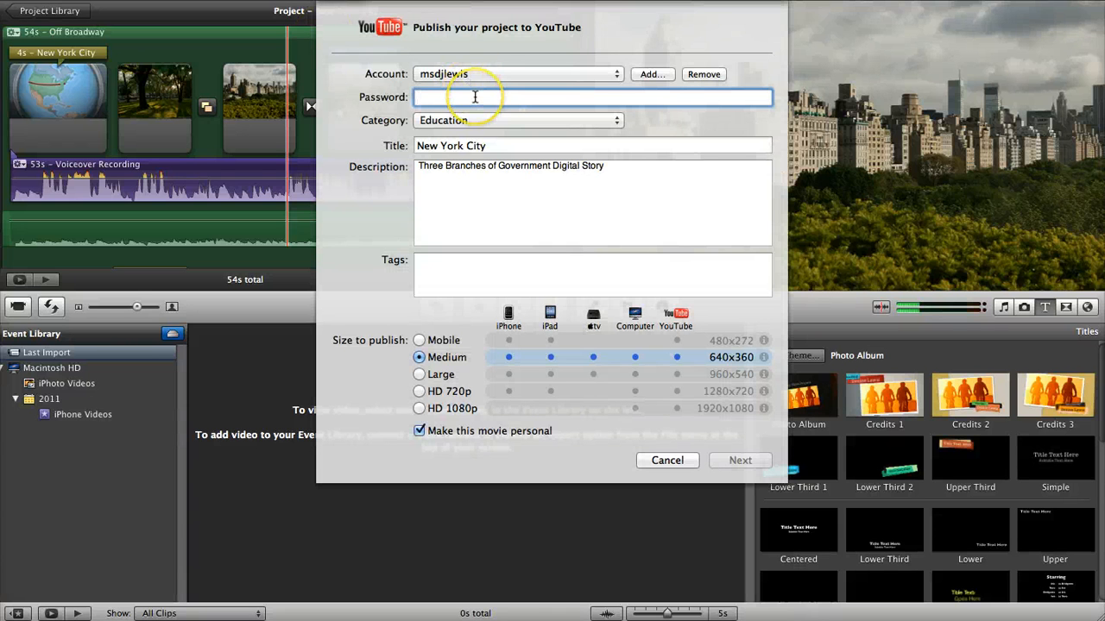
pyautogui.write('••')
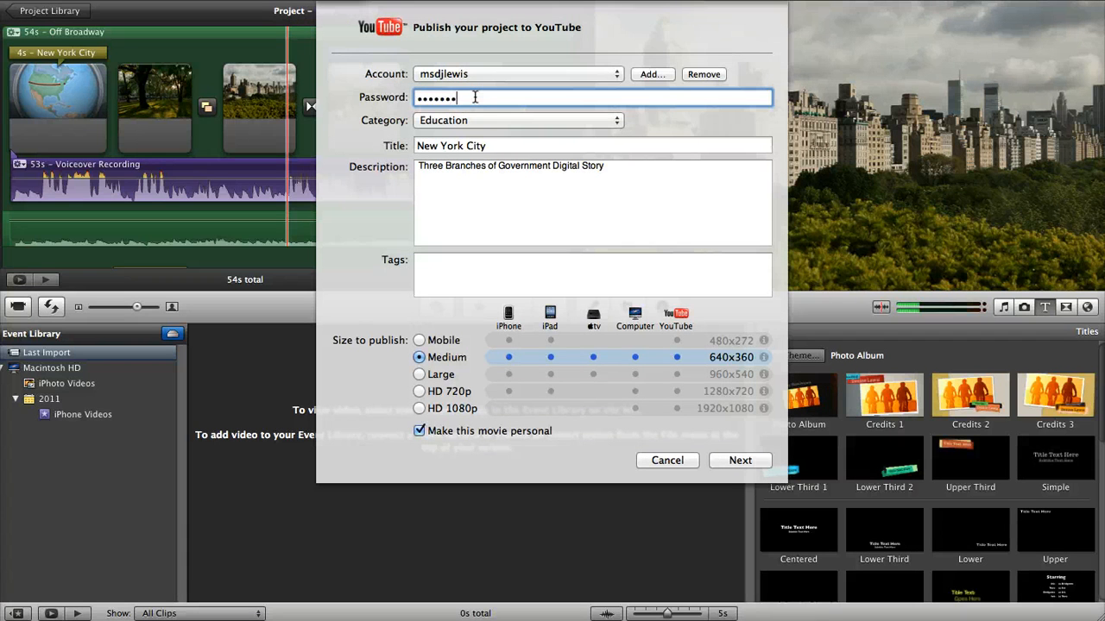
pyautogui.tripleClick(609, 167)
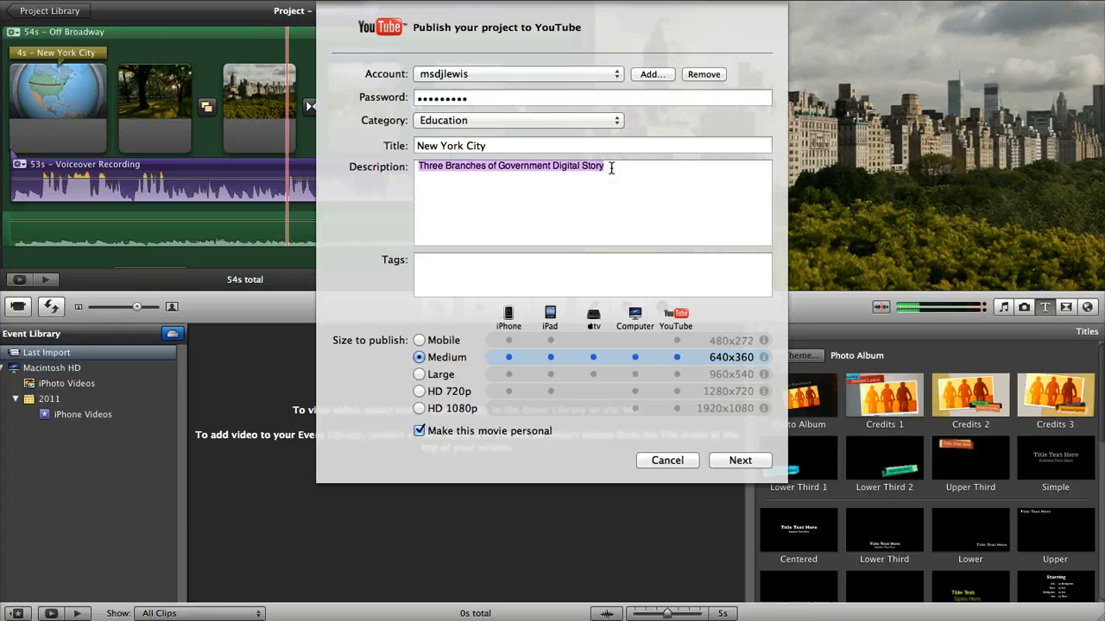
pyautogui.write('Pictures from our trip to NYC')
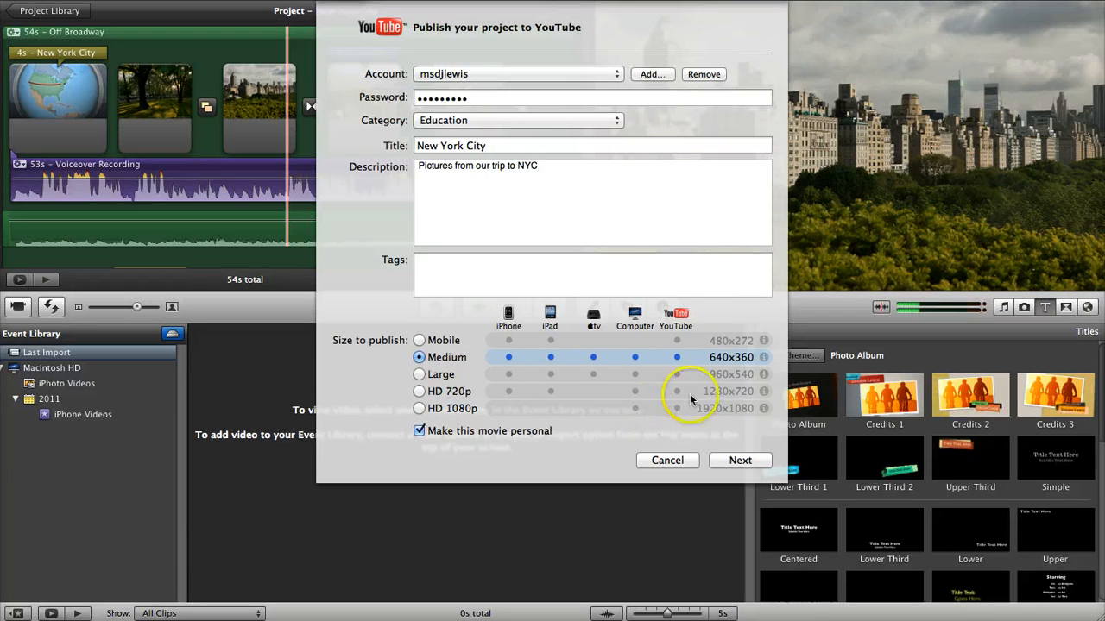
# - Try to publish the project to YouTube, accepting the terms of service
pyautogui.click(738, 462)
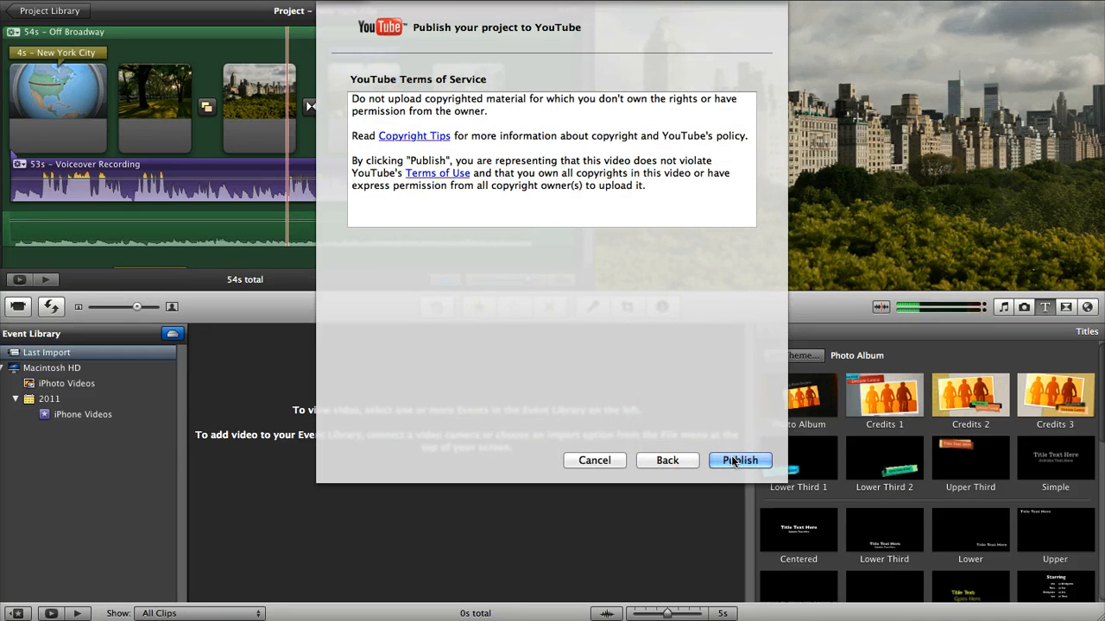
pyautogui.click(738, 460)
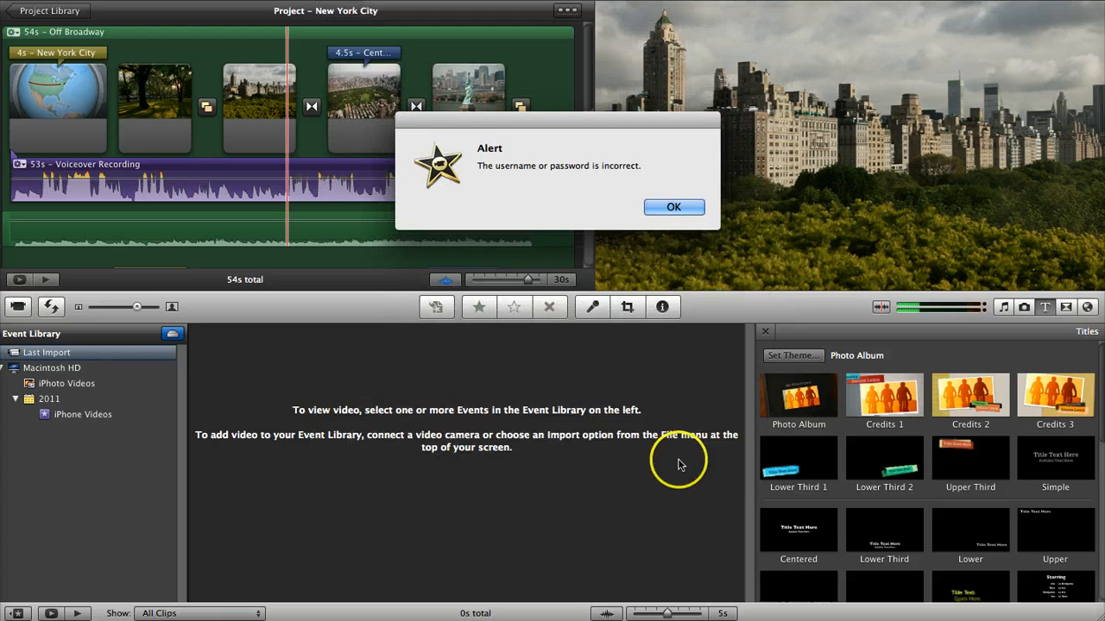
pyautogui.click(678, 207)
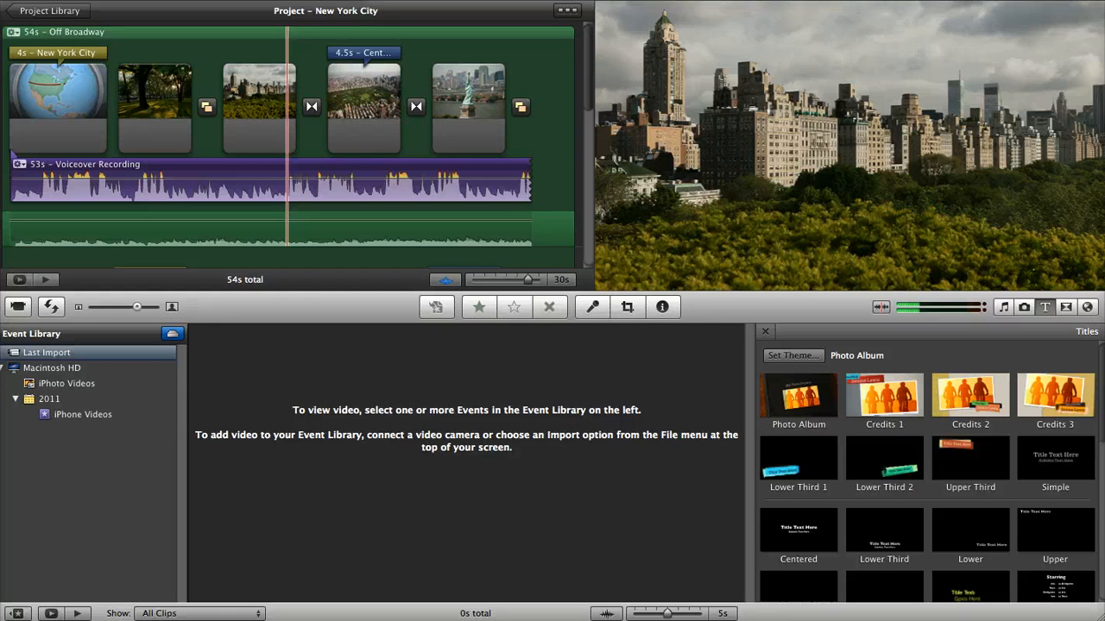
# - Reopen the YouTube sharing settings, re-enter the account password and try publishing the project again
pyautogui.click(285, 1)
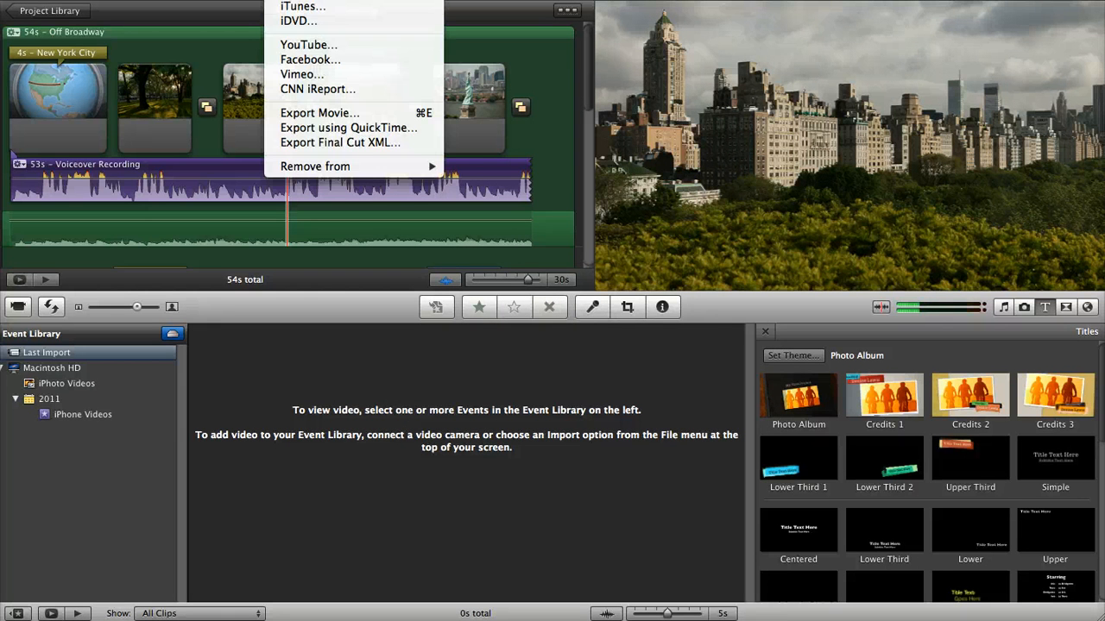
pyautogui.click(307, 44)
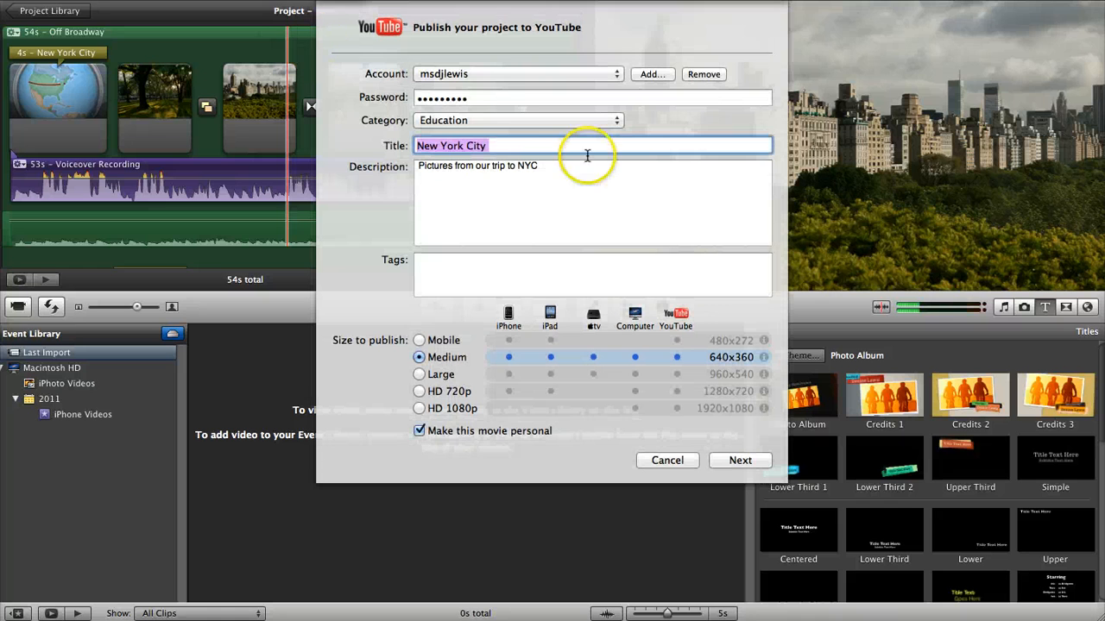
pyautogui.click(499, 101)
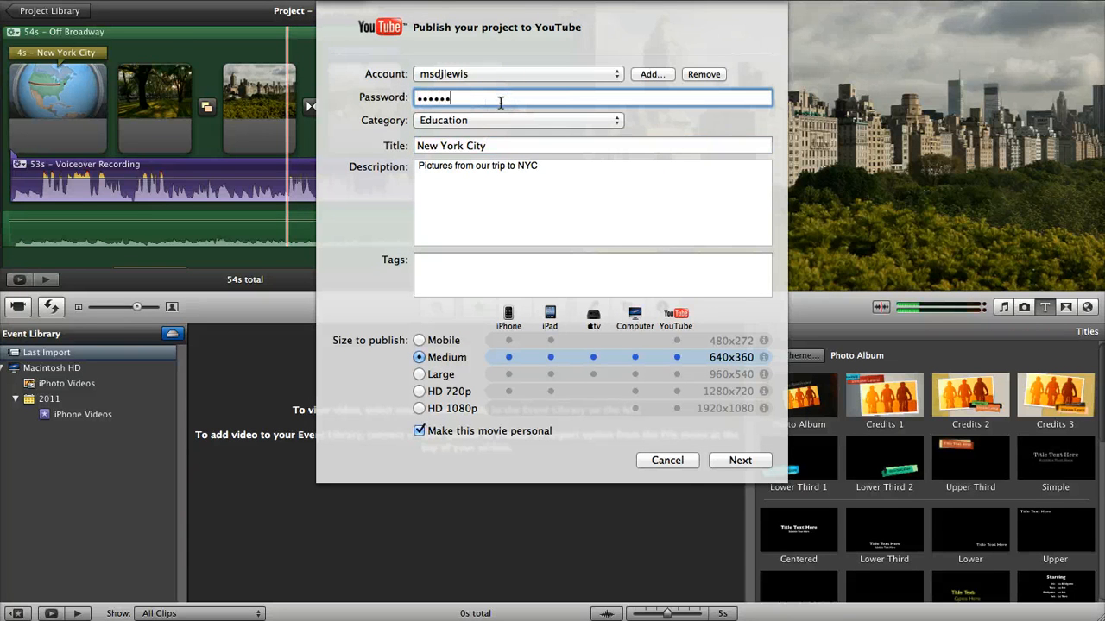
pyautogui.click(723, 464)
pyautogui.click(722, 462)
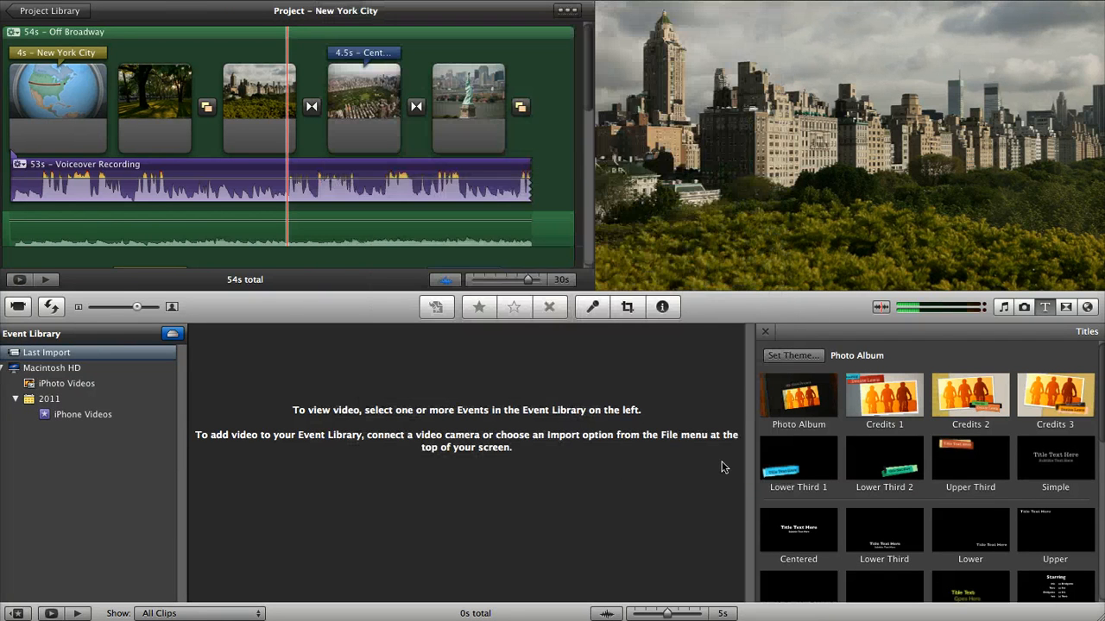
pyautogui.click(674, 207)
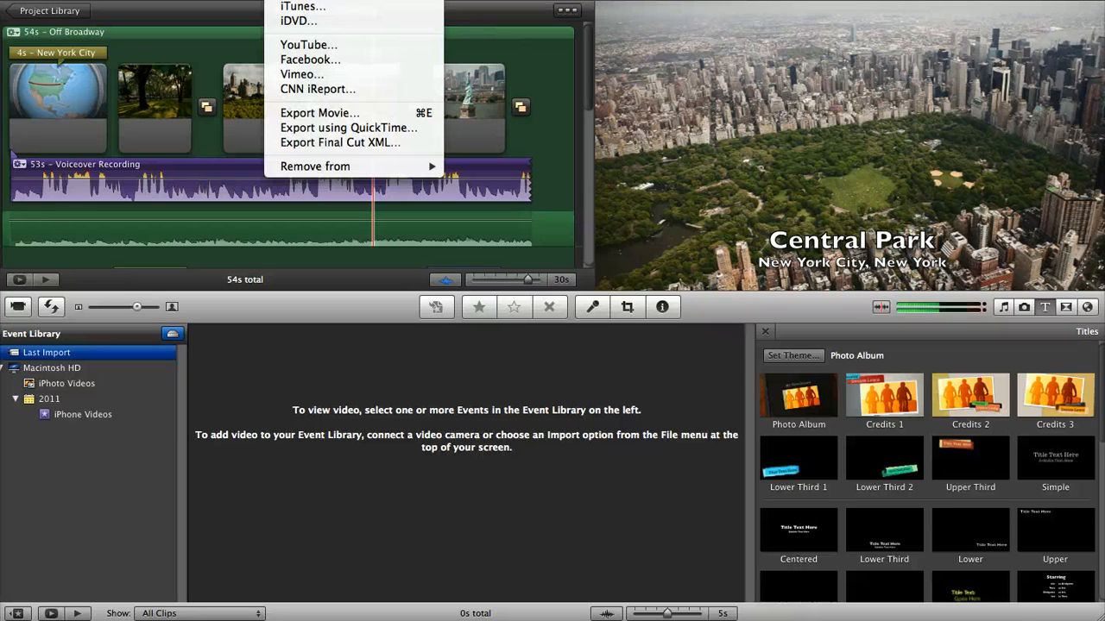
# - Publish the project to YouTube with the e-mail-based account, entering its password and accepting the terms of service
pyautogui.click(310, 41)
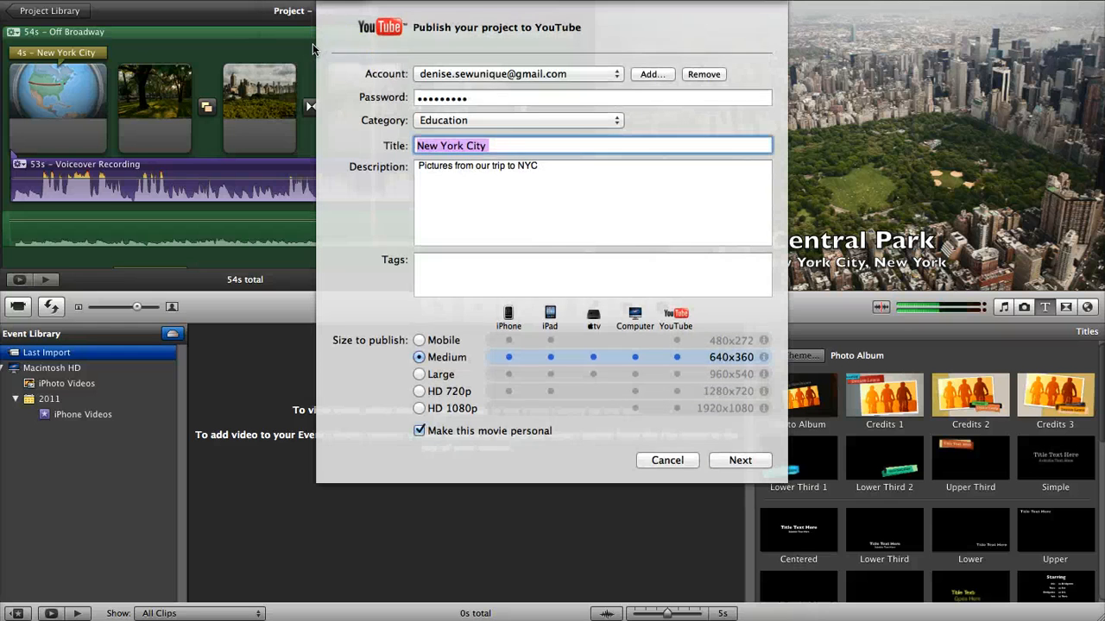
pyautogui.click(531, 97)
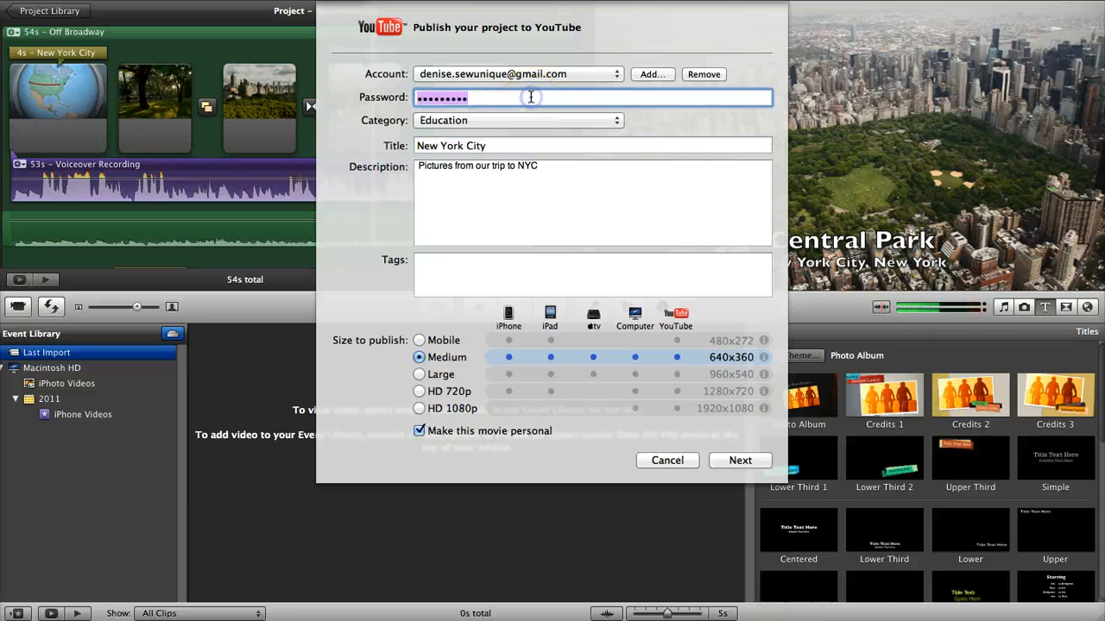
pyautogui.write('••')
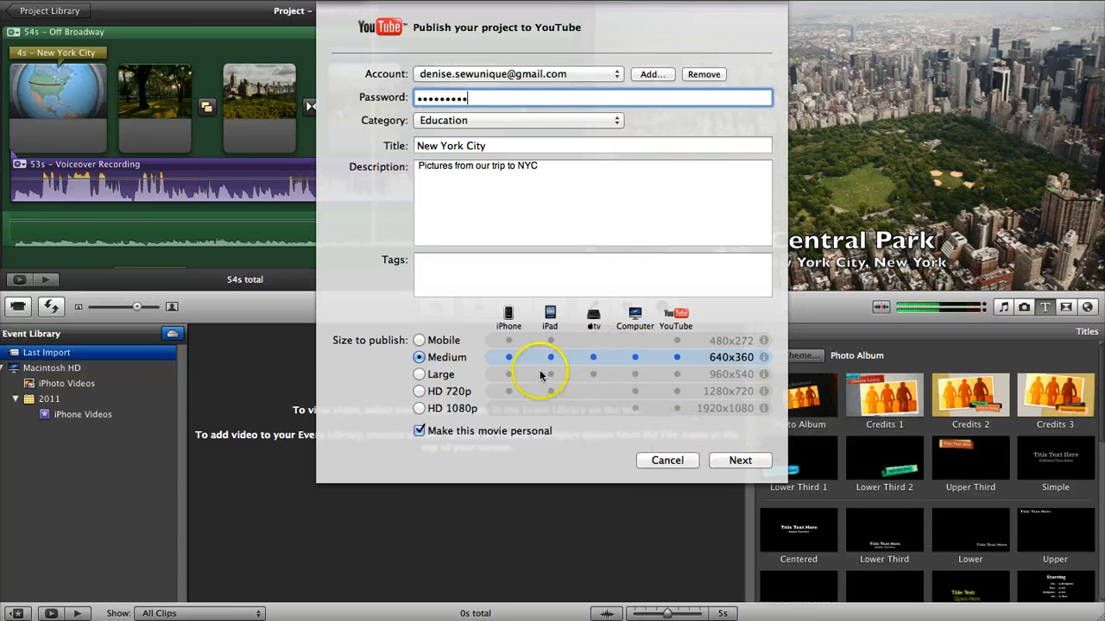
pyautogui.click(725, 462)
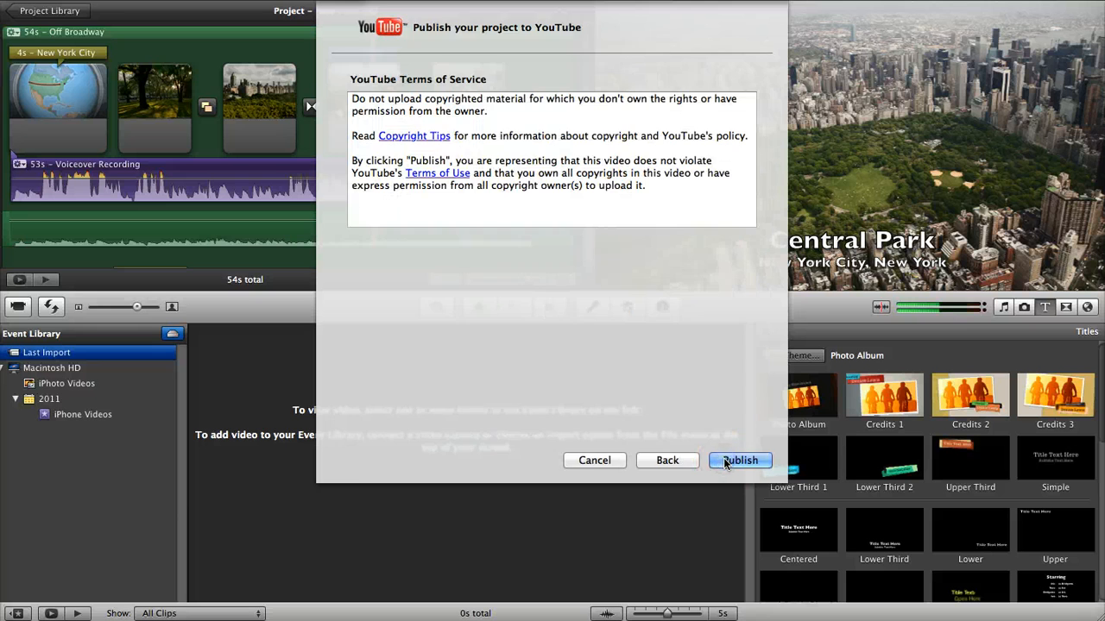
pyautogui.click(726, 461)
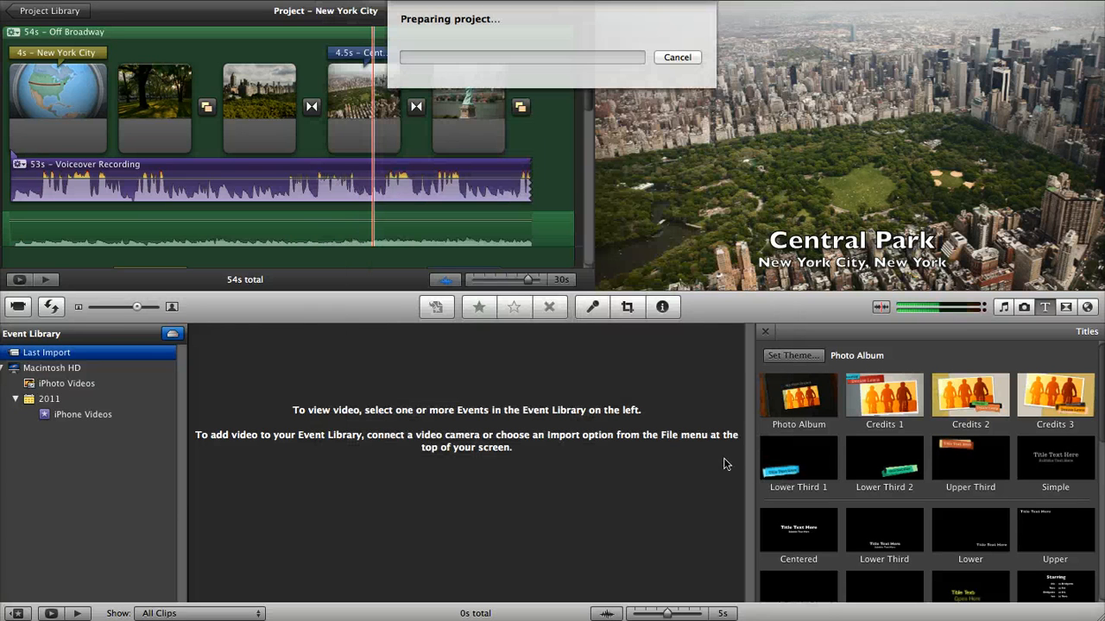